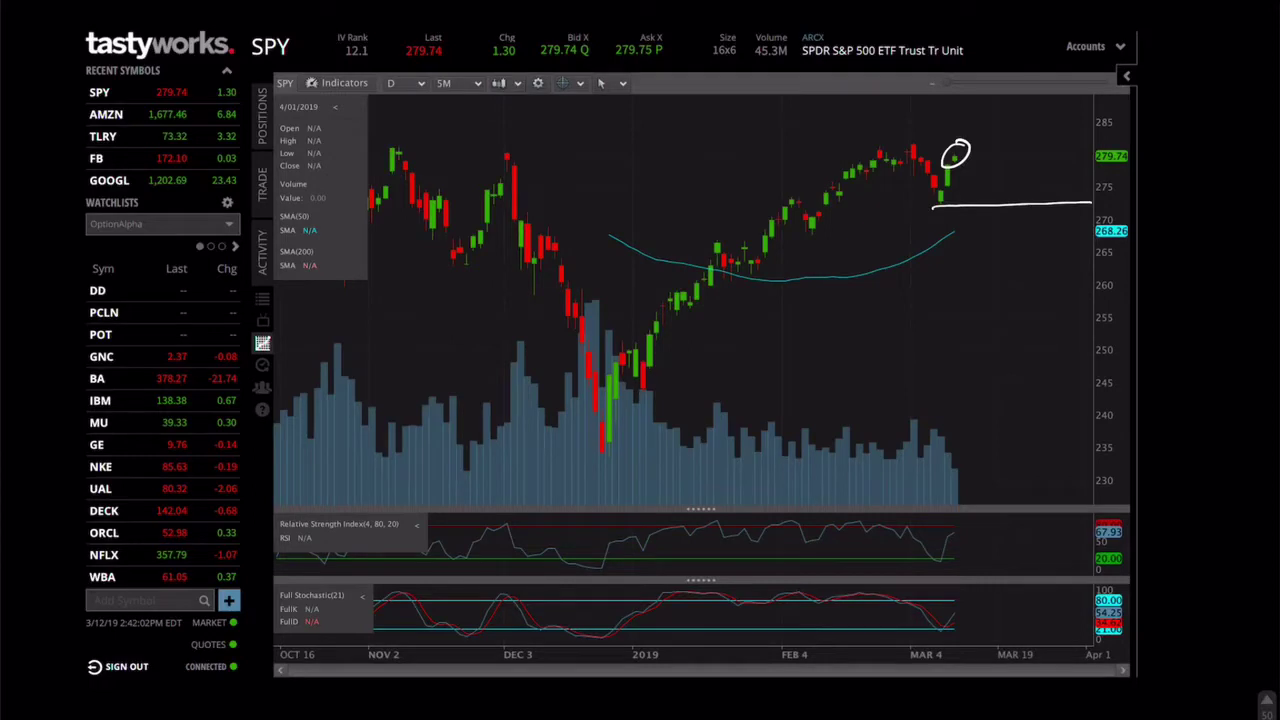
Circle the early-March peak on the SPY chart and sketch a drop from the latest candle to a support line extended back to early February
mouse_move(912, 140)
left_mouse_down()
mouse_move(916, 158)
mouse_move(920, 142)
left_mouse_up()
left_click_drag(964, 168, 1000, 200)
left_click_drag(924, 209, 944, 209)
left_click_drag(800, 214, 958, 208)
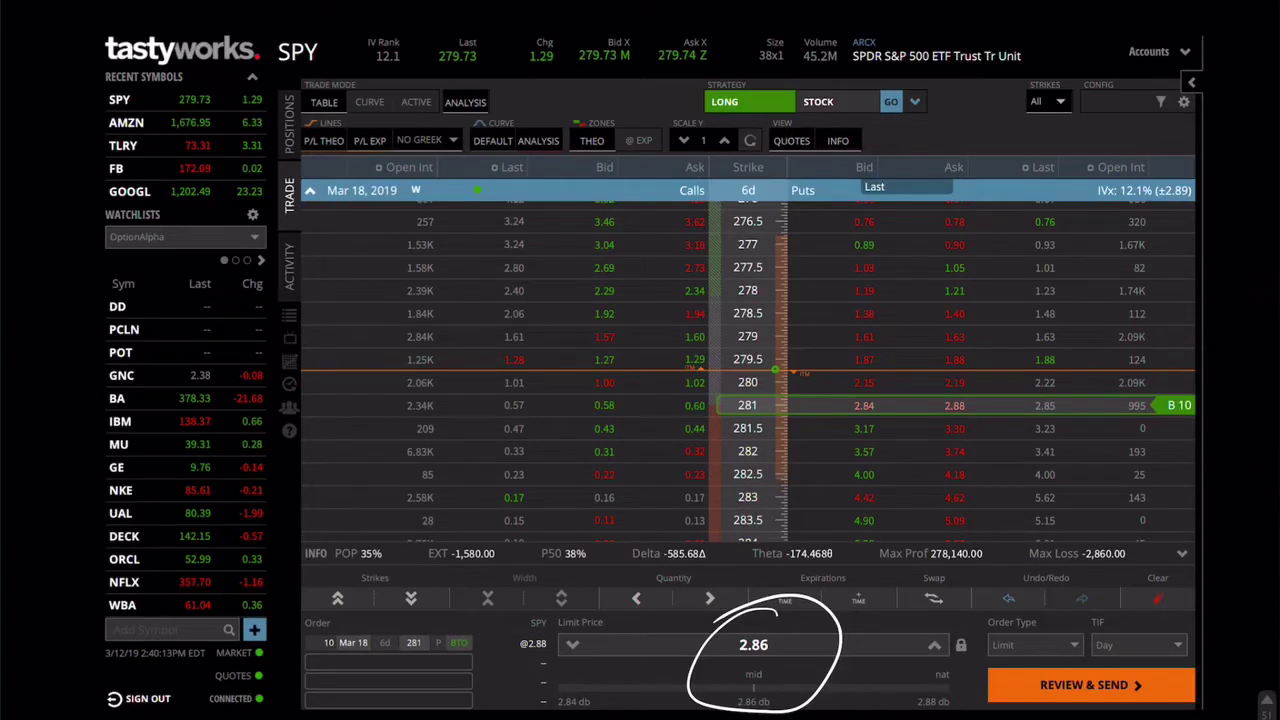
Circle the 10-contract quantity in the 281 put order and draw a stroke from it toward the limit price
mouse_move(344, 612)
left_mouse_down()
mouse_move(298, 668)
mouse_move(345, 606)
left_mouse_up()
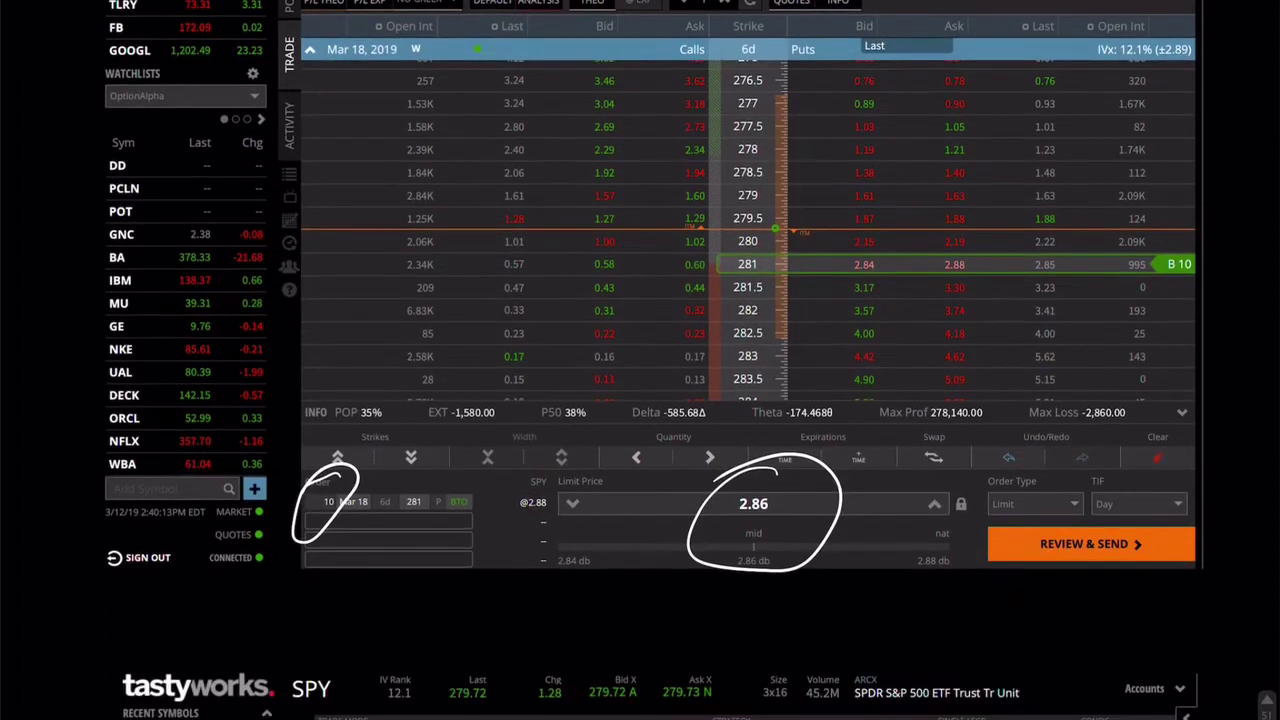
mouse_move(375, 502)
left_mouse_down()
mouse_move(690, 505)
mouse_move(614, 576)
left_mouse_up()
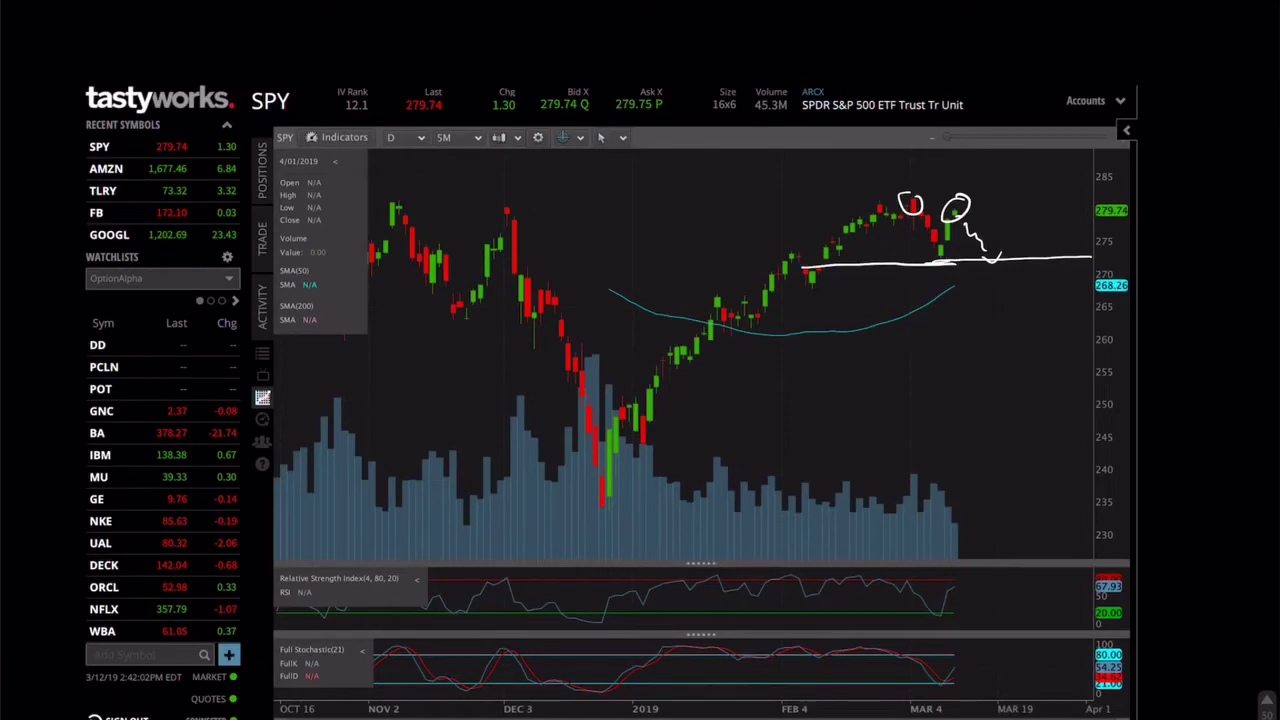
Sketch an upward price path from the latest candle on the SPY chart toward the upper price levels
mouse_move(964, 201)
left_mouse_down()
mouse_move(1060, 162)
mouse_move(1048, 186)
left_mouse_up()
left_click_drag(1094, 156, 1070, 170)
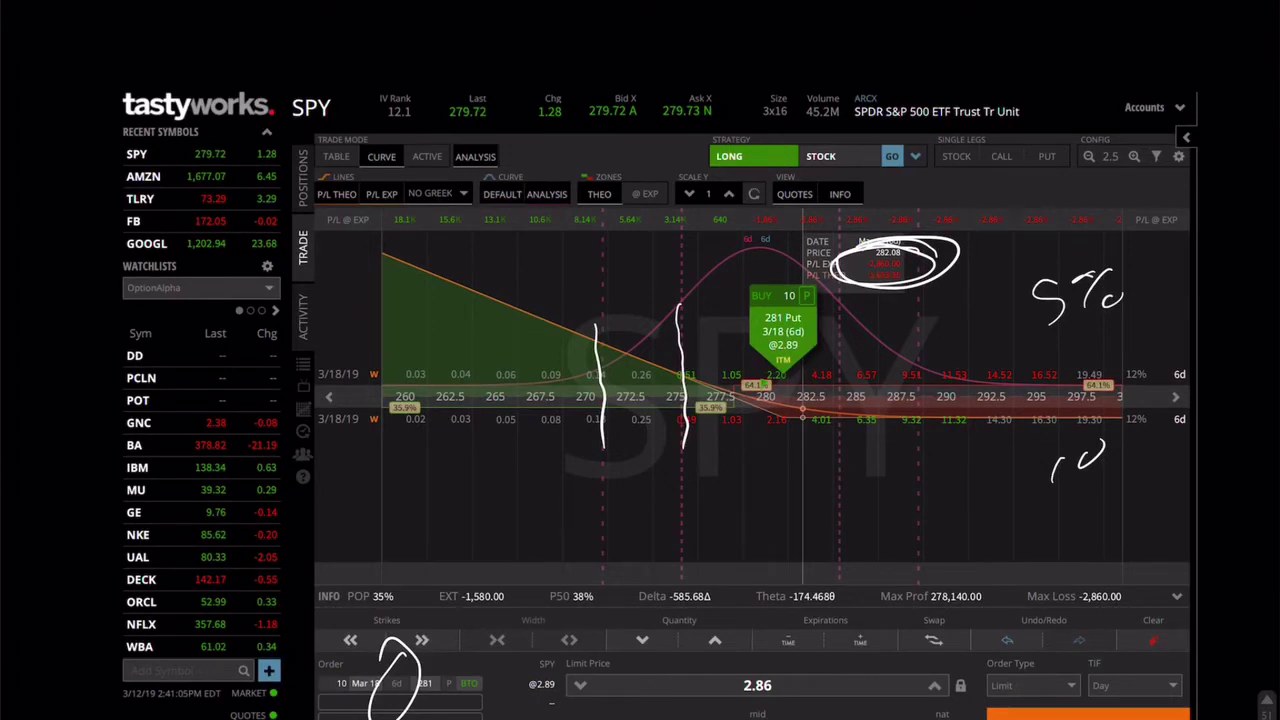
Mark the 281 strike on the long put's P/L curve and emphasize the loss readout at price 282.08
left_click_drag(782, 389, 781, 413)
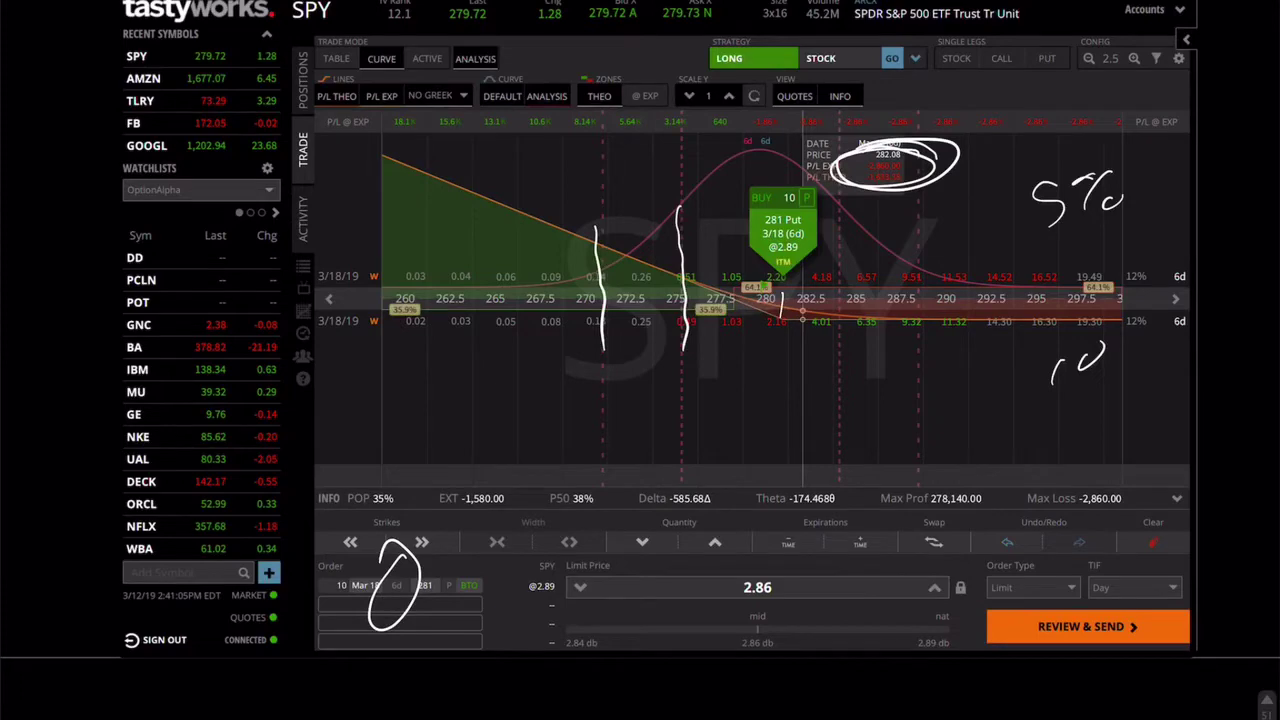
left_click_drag(922, 138, 1026, 91)
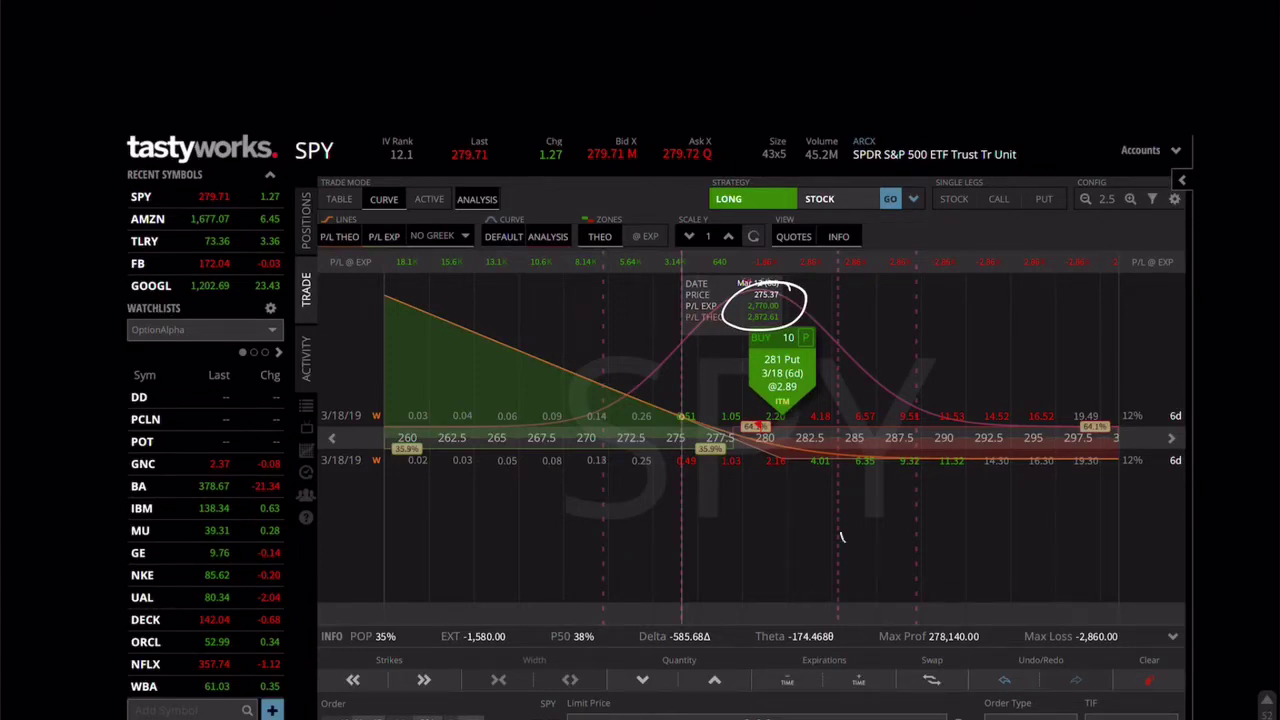
Write a large dollar sign beneath the 281 put's P/L curve and draw a vertical mark on the loss side near 287.5
left_click_drag(776, 490, 742, 588)
left_click_drag(744, 478, 770, 560)
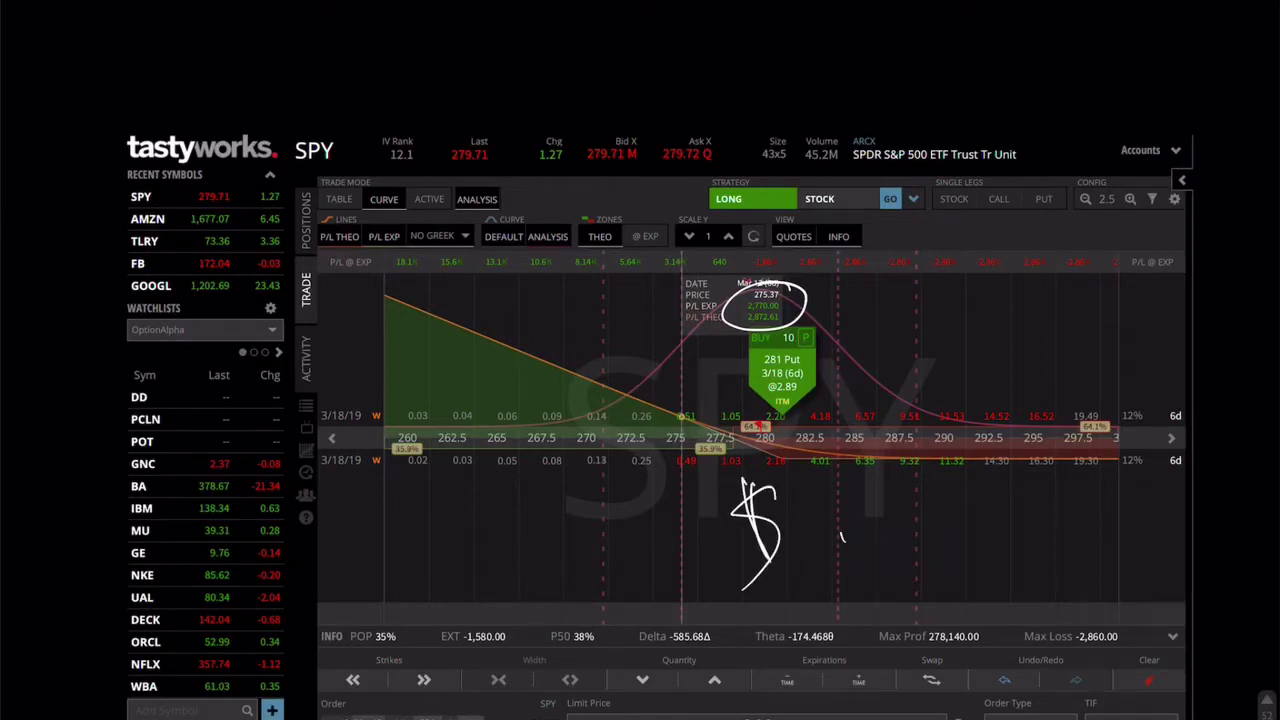
left_click_drag(897, 438, 895, 486)
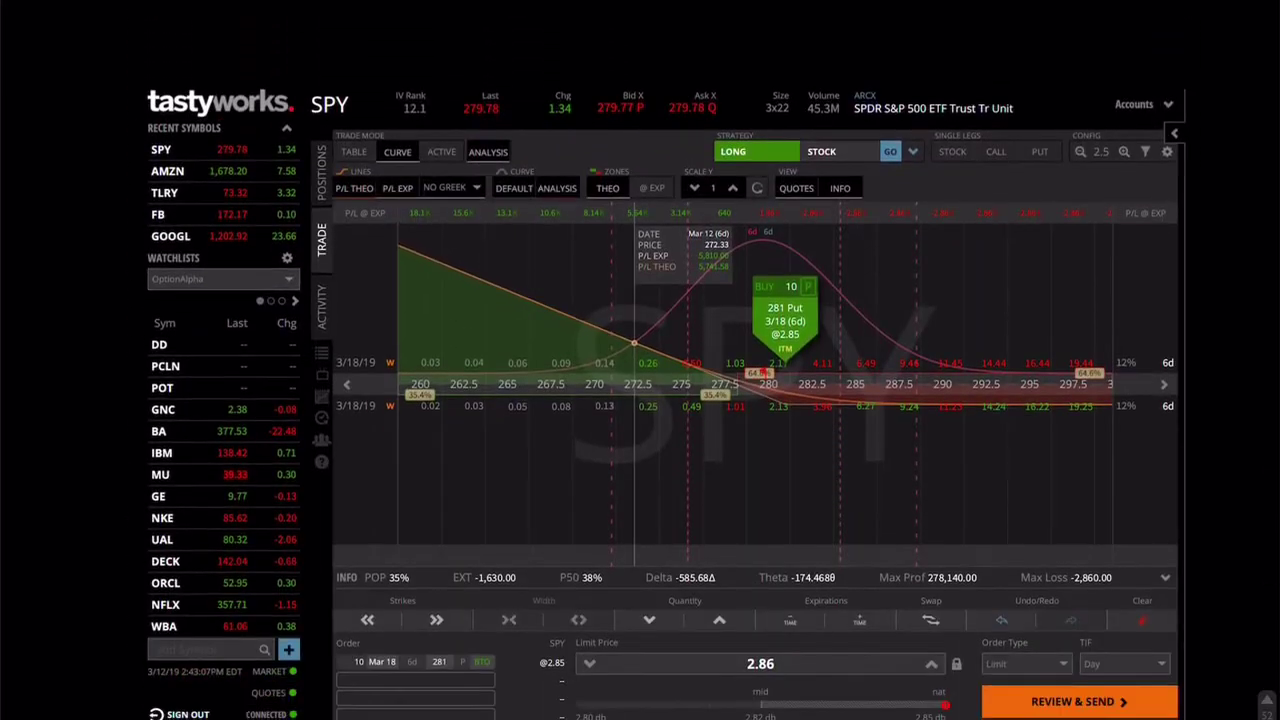
Circle the P/L readout at price 272.33 on the 281 put graph and mark the matching point on the curve
mouse_move(734, 226)
left_mouse_down()
mouse_move(688, 238)
mouse_move(745, 216)
left_mouse_up()
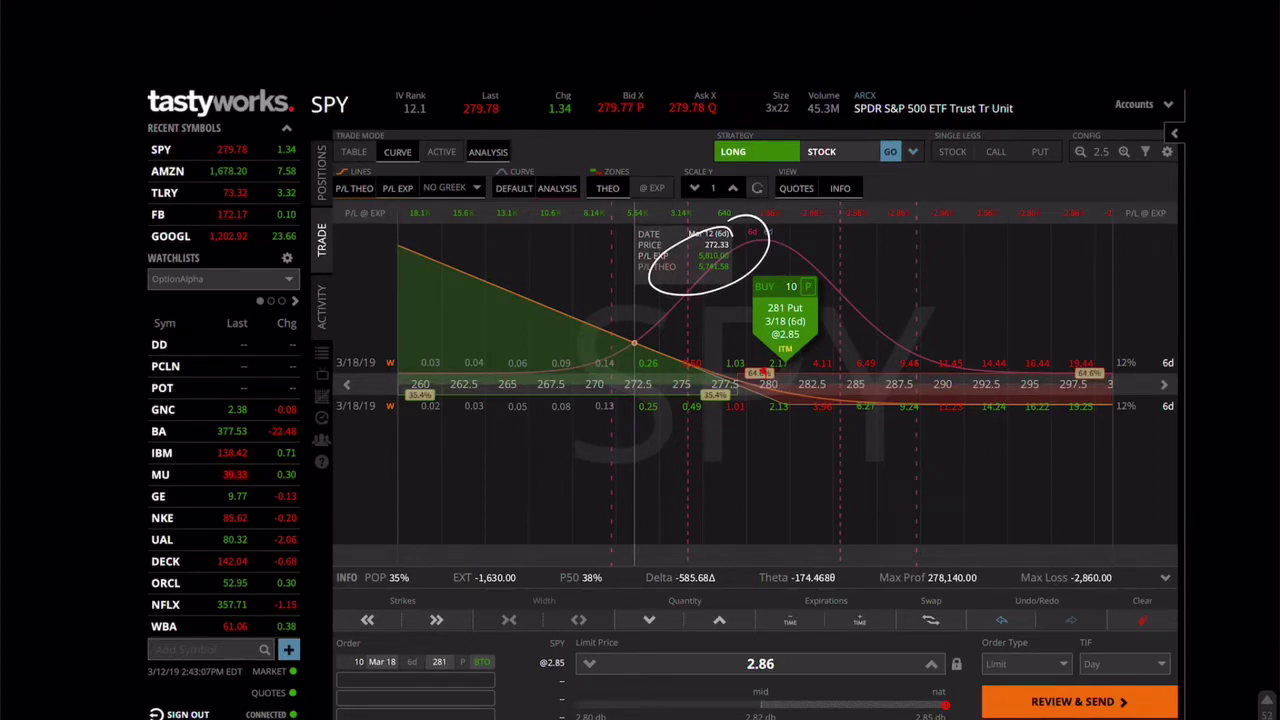
mouse_move(634, 342)
left_mouse_down()
mouse_move(657, 325)
mouse_move(634, 340)
mouse_move(633, 296)
mouse_move(636, 340)
left_mouse_up()
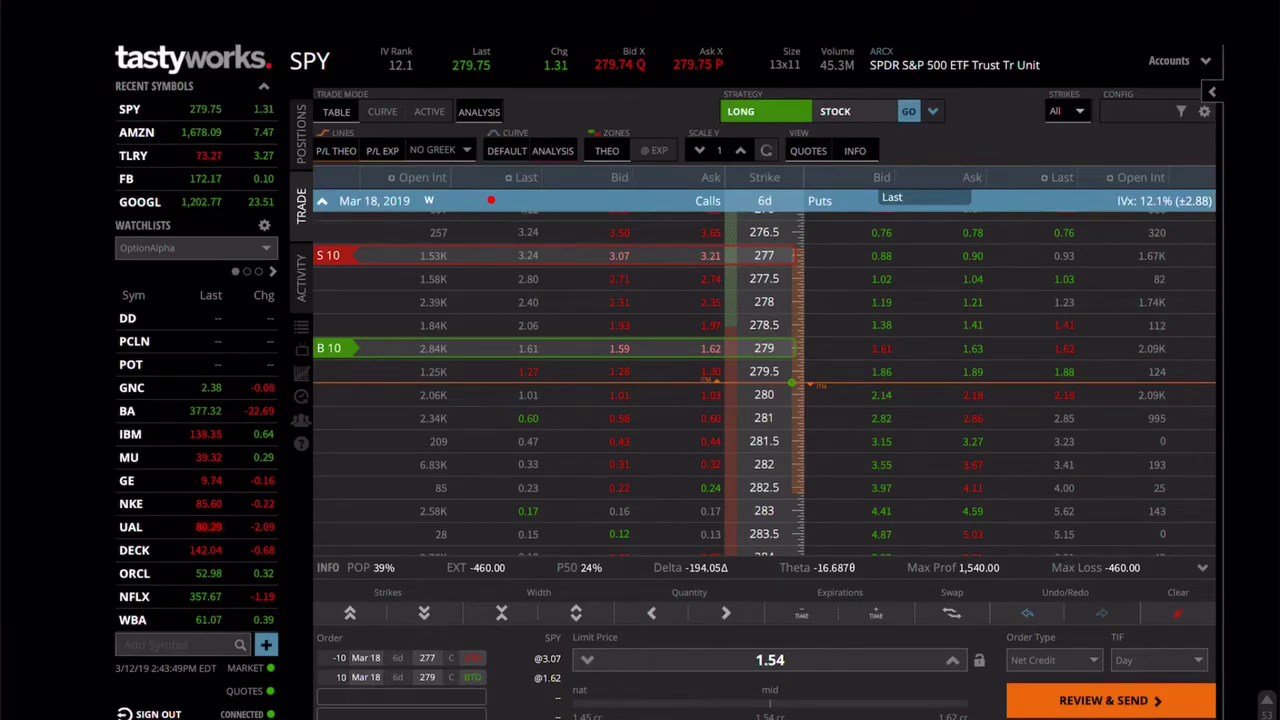
Circle the 281 put's ask price and bracket the 277 and 279 call strikes with a handwritten $2 width
mouse_move(998, 418)
left_mouse_down()
mouse_move(970, 408)
mouse_move(1012, 410)
left_mouse_up()
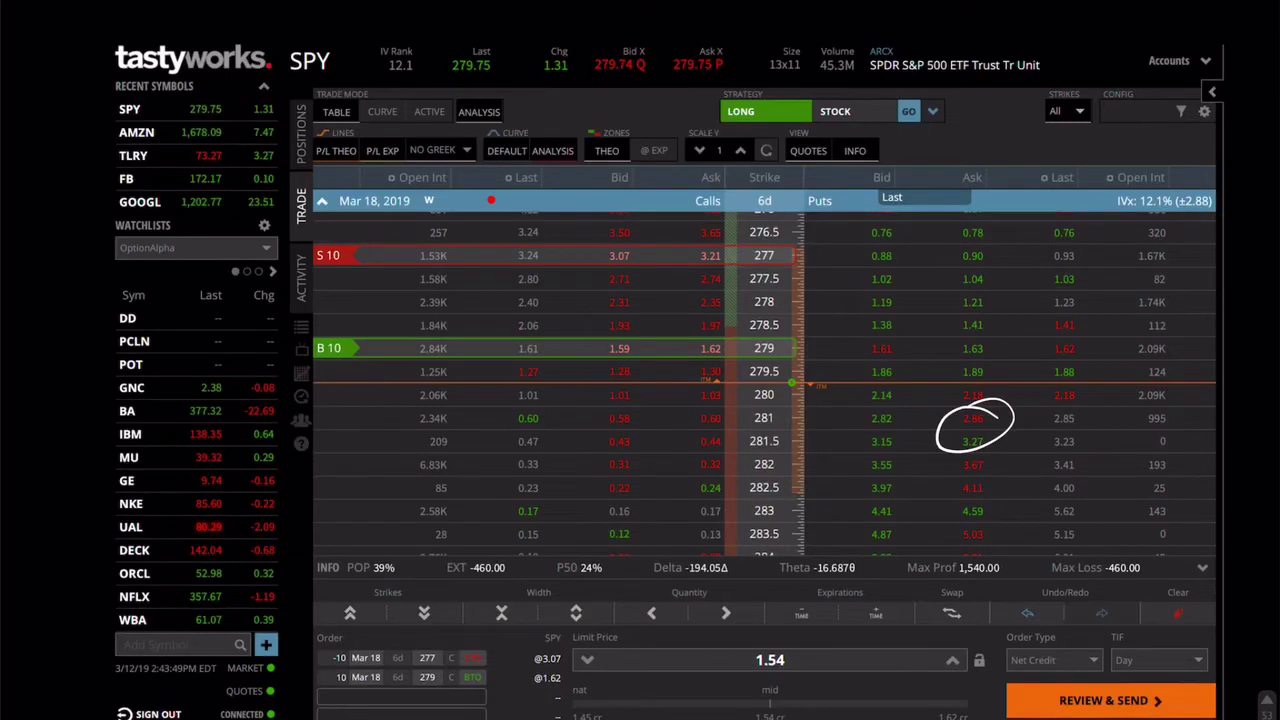
left_click_drag(799, 256, 834, 240)
left_click_drag(788, 350, 866, 322)
mouse_move(812, 272)
left_mouse_down()
mouse_move(857, 296)
mouse_move(780, 316)
left_mouse_up()
left_click_drag(798, 276, 790, 332)
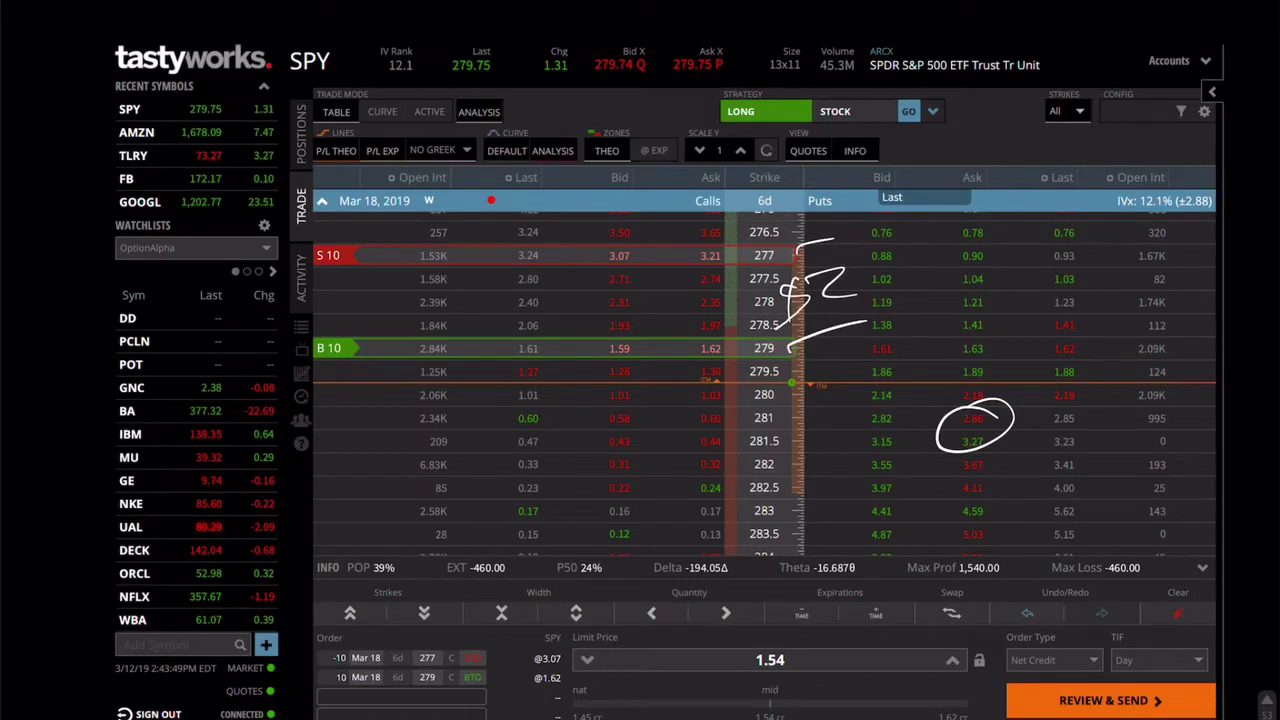
Circle the 1.54 limit price, retrace the 277 and 279 strike brackets, and write $1.54 beneath the order ticket
mouse_move(795, 632)
left_mouse_down()
mouse_move(828, 665)
mouse_move(742, 636)
left_mouse_up()
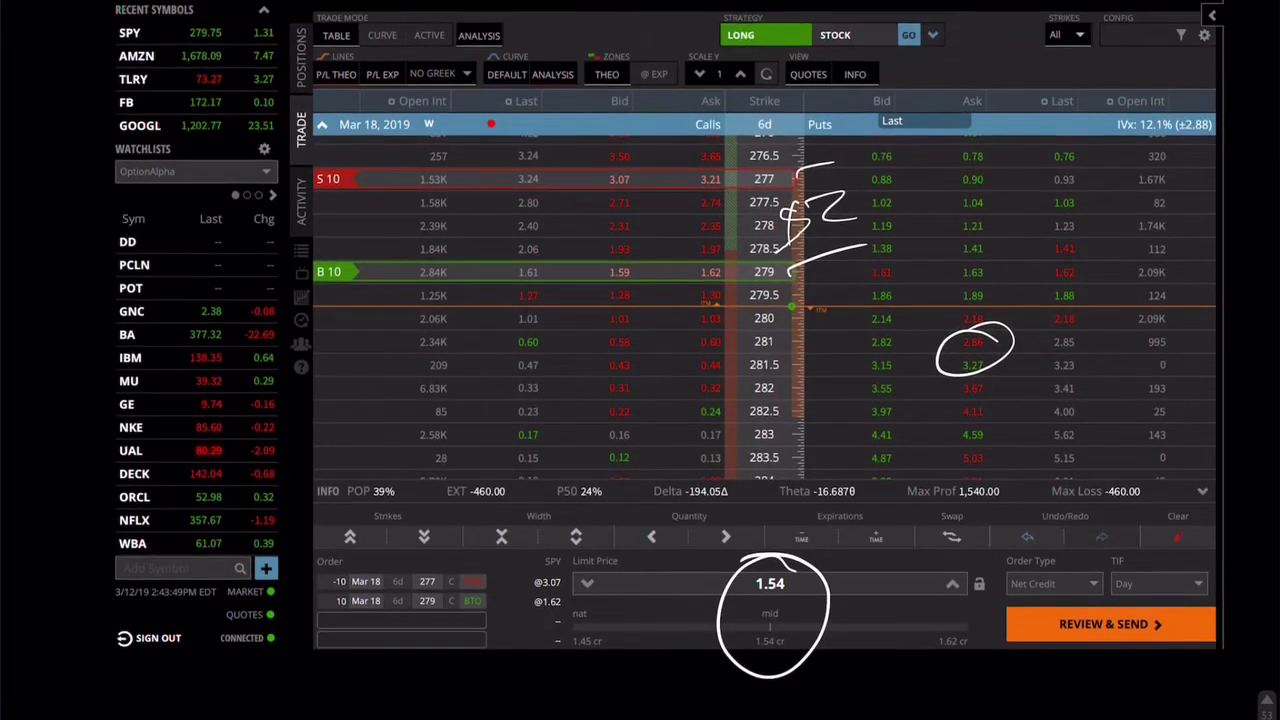
left_click_drag(790, 178, 878, 150)
left_click_drag(786, 278, 900, 238)
left_click_drag(700, 686, 700, 718)
mouse_move(766, 680)
left_mouse_down()
mouse_move(746, 714)
mouse_move(832, 692)
left_mouse_up()
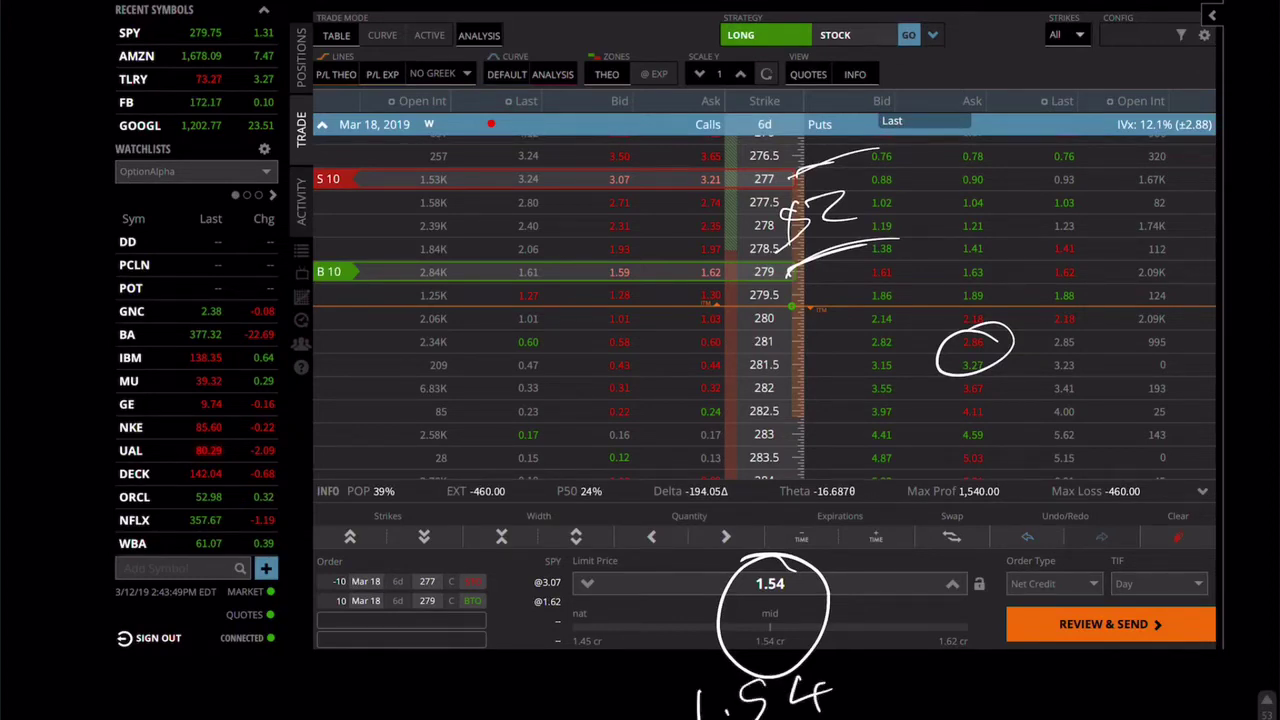
left_click_drag(692, 684, 662, 714)
left_click_drag(666, 664, 670, 716)
Write a dash and .46 after the handwritten $1.54, and circle both amounts
mouse_move(860, 705)
left_mouse_down()
mouse_move(914, 686)
mouse_move(1014, 692)
mouse_move(976, 718)
left_mouse_up()
mouse_move(1034, 656)
left_mouse_down()
mouse_move(1014, 716)
mouse_move(1048, 690)
left_mouse_up()
left_click_drag(944, 714, 960, 718)
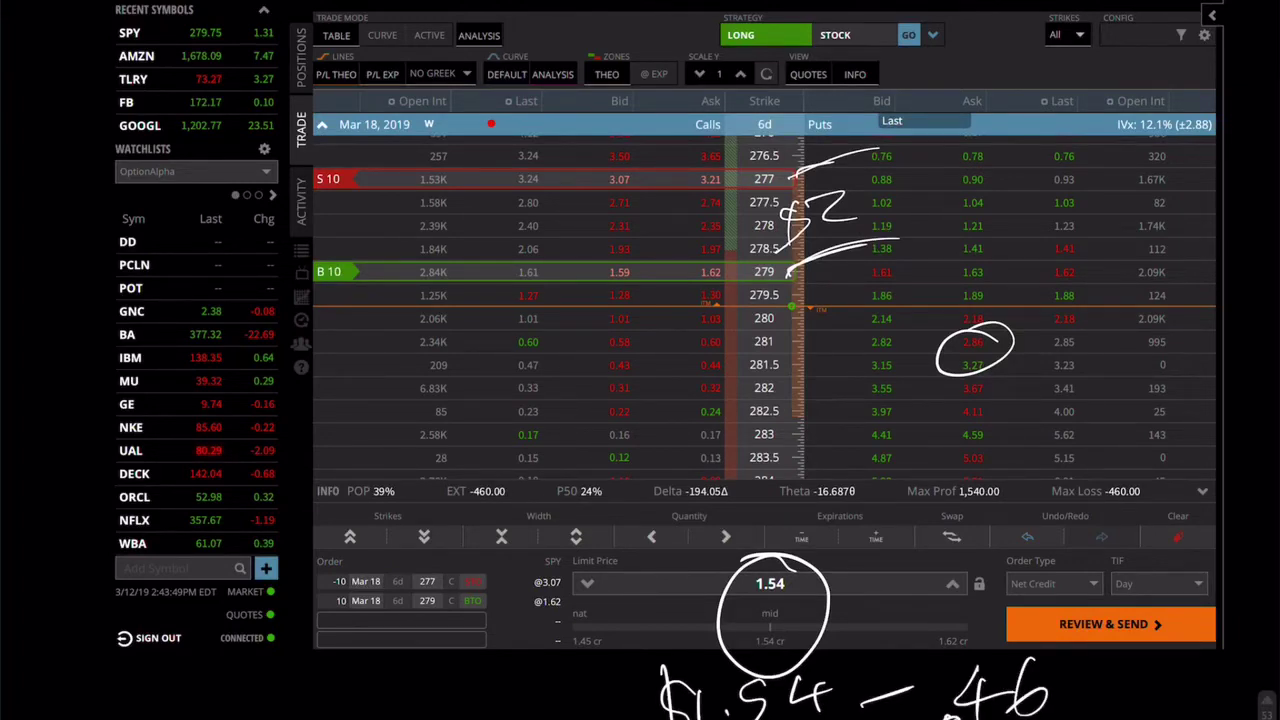
mouse_move(835, 682)
left_mouse_down()
mouse_move(646, 700)
mouse_move(648, 718)
left_mouse_up()
mouse_move(805, 658)
left_mouse_down()
mouse_move(845, 716)
mouse_move(800, 662)
left_mouse_up()
mouse_move(1005, 632)
left_mouse_down()
mouse_move(1082, 676)
mouse_move(928, 716)
mouse_move(1106, 716)
left_mouse_up()
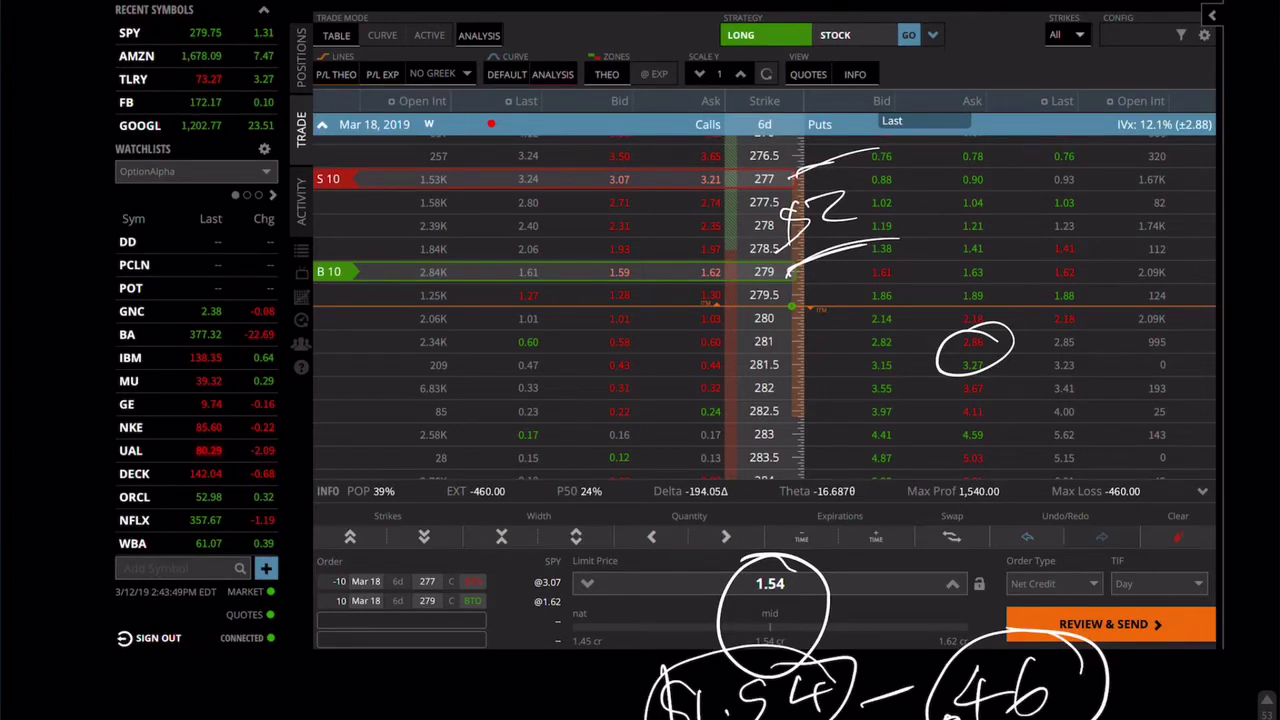
Draw an arrow pointing to the circled $1.54 and circle the .46 a second time
left_click_drag(588, 703, 650, 718)
mouse_move(390, 712)
left_mouse_down()
mouse_move(424, 710)
mouse_move(352, 719)
left_mouse_up()
left_click_drag(970, 640, 910, 700)
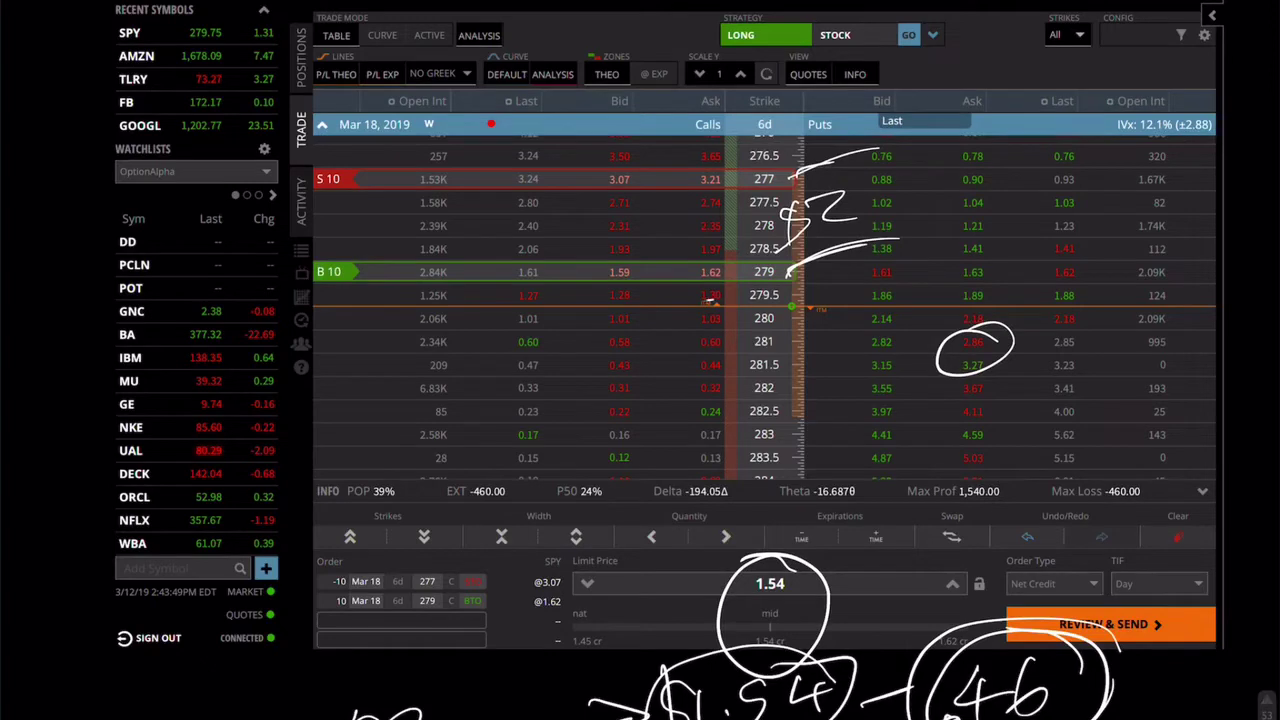
Mark the short 277 and long 279 call legs, and underline the call prices around the 280 and 282 strikes
mouse_move(706, 302)
left_mouse_down()
mouse_move(701, 242)
mouse_move(728, 256)
mouse_move(734, 292)
mouse_move(704, 288)
mouse_move(705, 205)
mouse_move(640, 290)
left_mouse_up()
left_click_drag(328, 236, 336, 272)
left_click_drag(340, 184, 354, 174)
left_click_drag(328, 270, 362, 268)
left_click_drag(604, 320, 706, 318)
left_click_drag(680, 388, 745, 374)
mouse_move(810, 656)
left_mouse_down()
mouse_move(752, 646)
mouse_move(855, 680)
left_mouse_up()
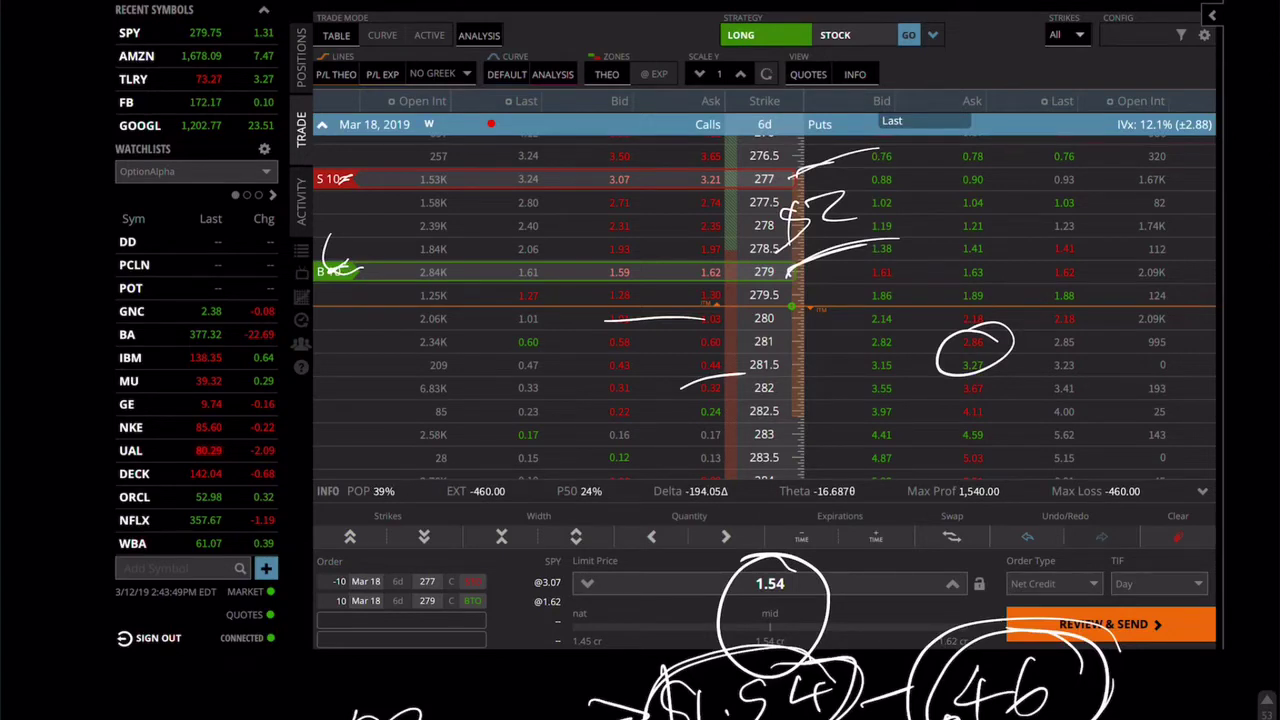
Circle the legs' 6d expiration in the order, and erase the handwritten amounts and circles around the order ticket and put prices
left_click_drag(394, 557, 412, 552)
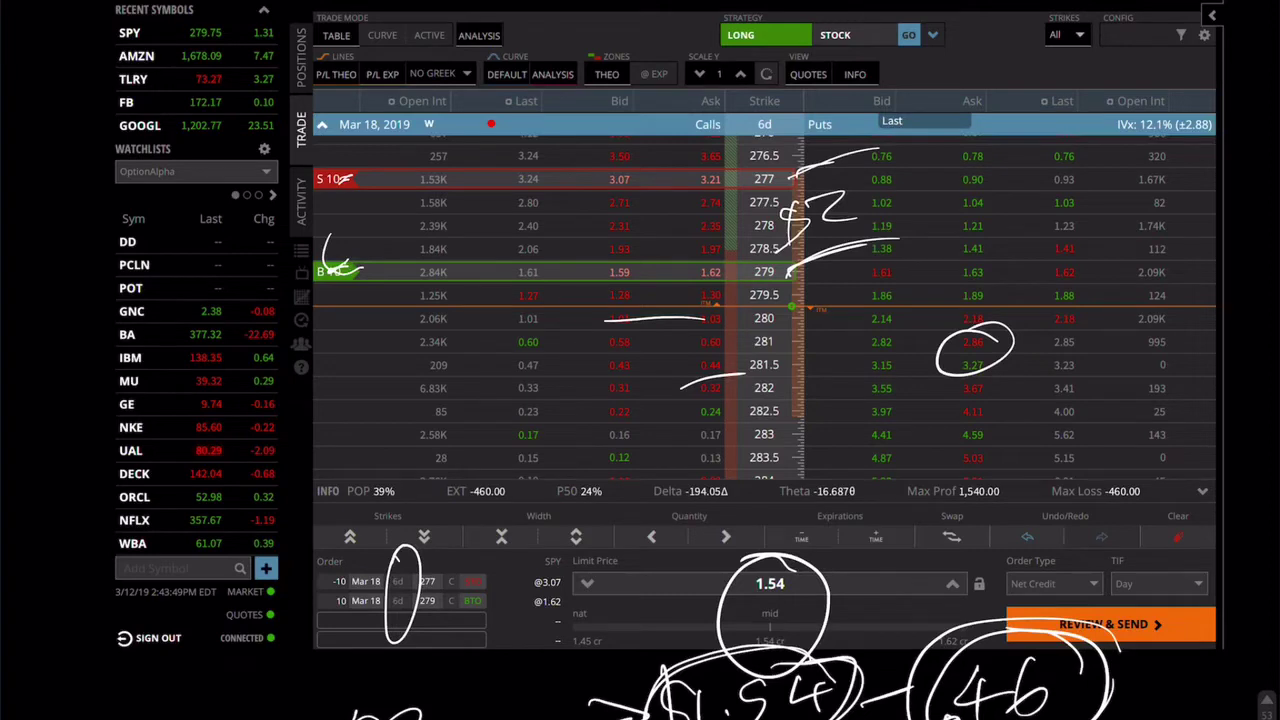
mouse_move(1040, 690)
left_mouse_down()
mouse_move(640, 650)
mouse_move(880, 570)
mouse_move(1025, 338)
mouse_move(710, 488)
left_mouse_up()
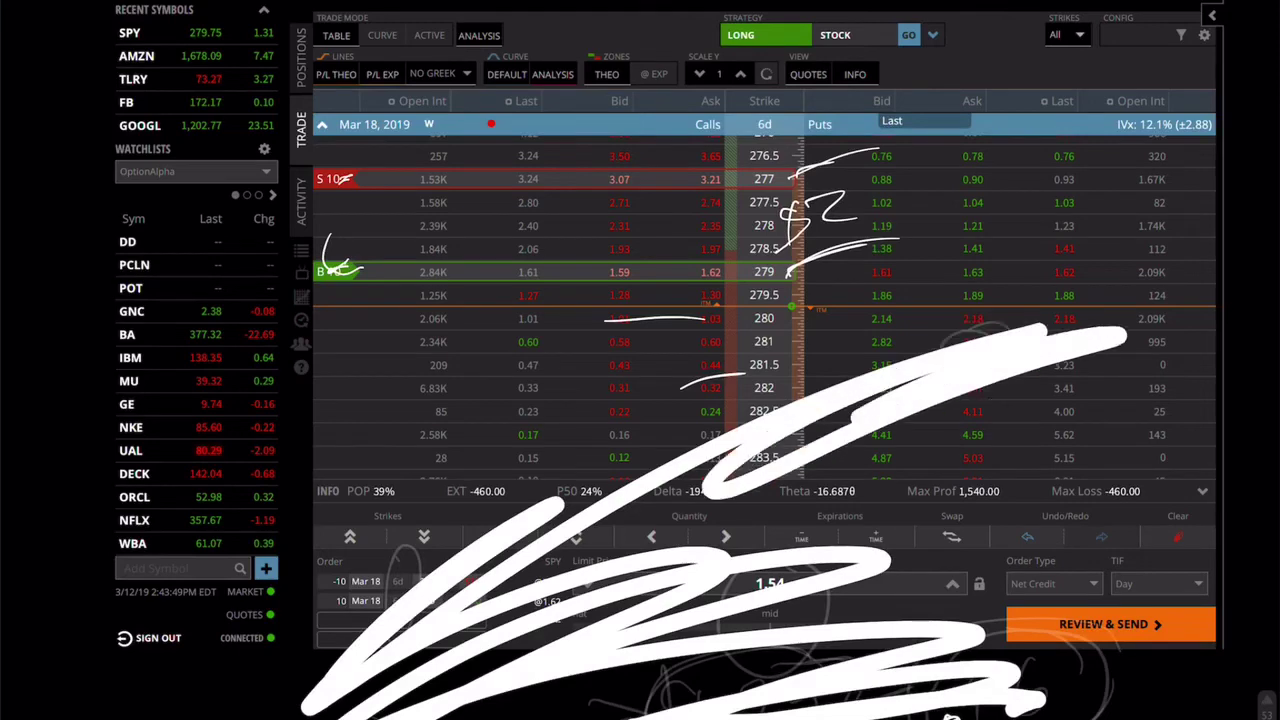
Handwrite TIME in large letters beneath the call spread's order ticket
left_click_drag(616, 682, 616, 718)
left_click_drag(580, 714, 692, 648)
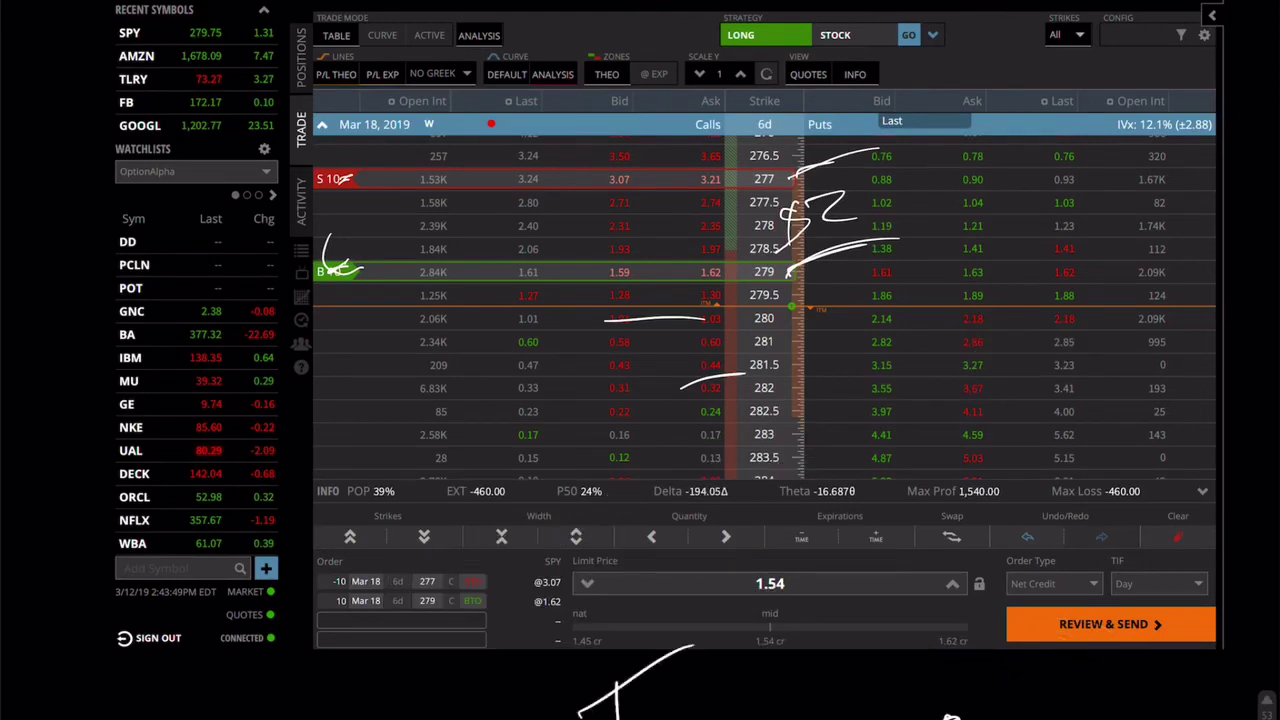
left_click_drag(682, 714, 686, 719)
left_click_drag(728, 698, 728, 719)
left_click_drag(778, 658, 780, 718)
left_click_drag(792, 660, 812, 718)
left_click_drag(880, 620, 848, 718)
left_click_drag(850, 664, 920, 642)
left_click_drag(872, 716, 948, 680)
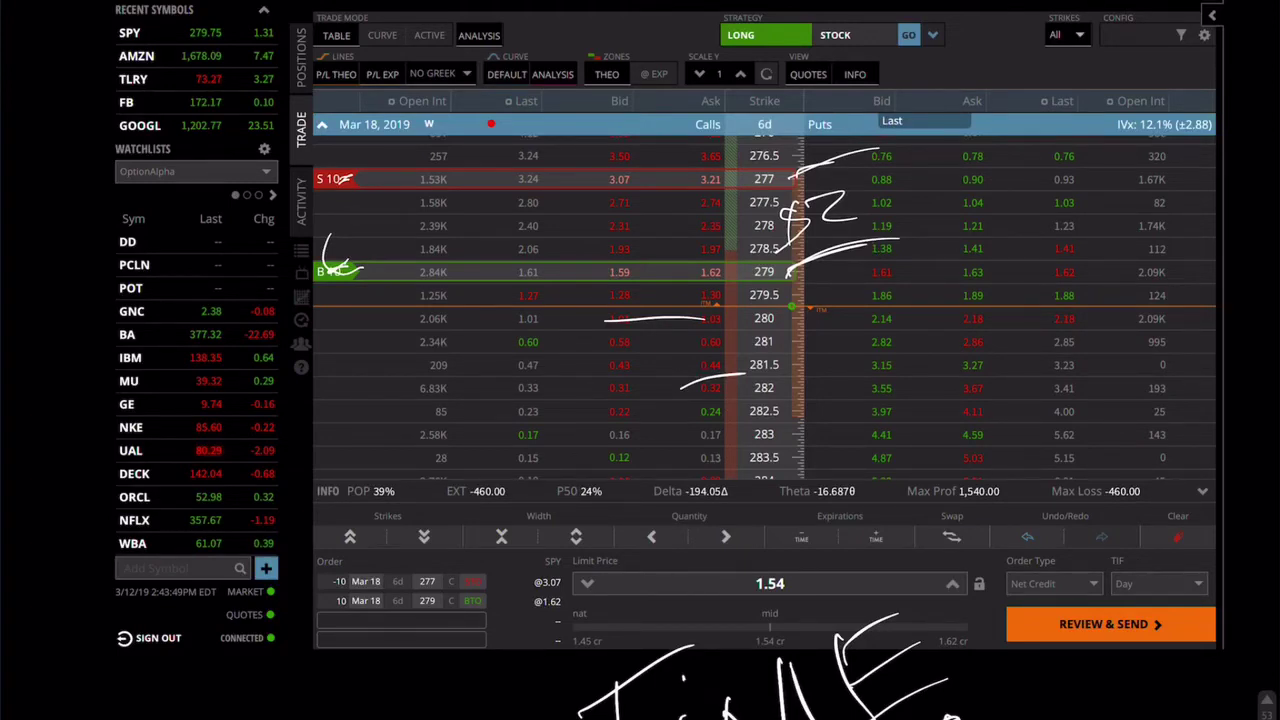
Handwrite a second large word in front of TIME beneath the order ticket and add sweeping strokes around it
left_click_drag(306, 688, 284, 718)
left_click_drag(350, 686, 344, 719)
left_click_drag(346, 664, 400, 718)
left_click_drag(428, 648, 458, 718)
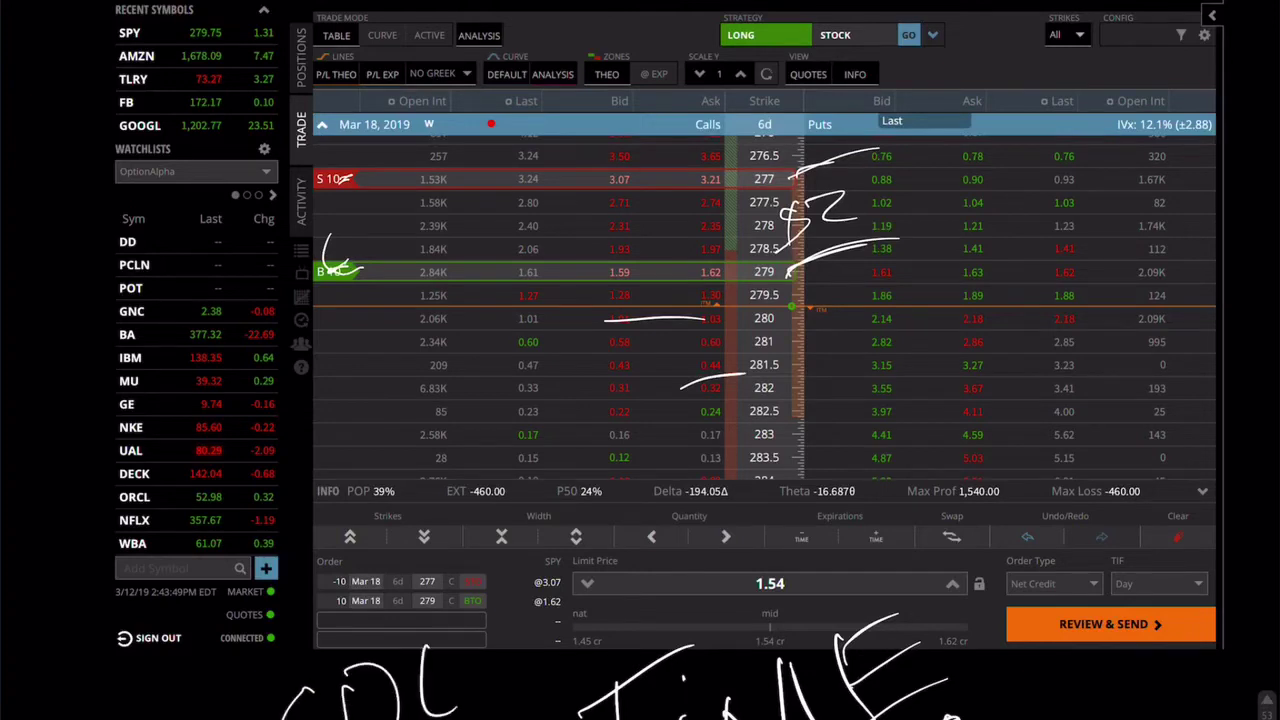
left_click_drag(478, 660, 462, 716)
mouse_move(500, 622)
left_mouse_down()
mouse_move(506, 680)
mouse_move(542, 600)
left_mouse_up()
left_click_drag(508, 640, 544, 620)
left_click_drag(520, 688, 600, 610)
mouse_move(632, 560)
left_mouse_down()
mouse_move(512, 516)
mouse_move(200, 719)
left_mouse_up()
left_click_drag(620, 440, 540, 700)
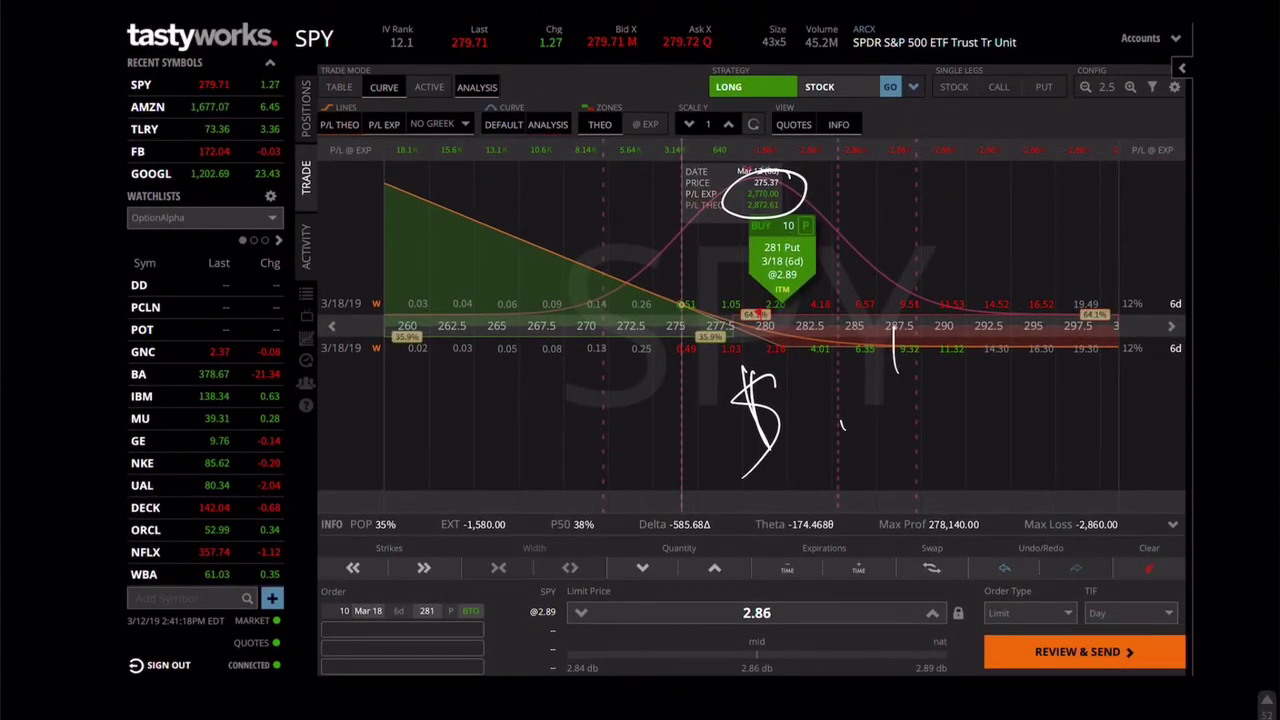
Circle the 281 put's P/L readout at price 275.37 again, and write 2860 with an underline on the loss side
mouse_move(800, 178)
left_mouse_down()
mouse_move(715, 200)
mouse_move(740, 160)
mouse_move(790, 210)
left_mouse_up()
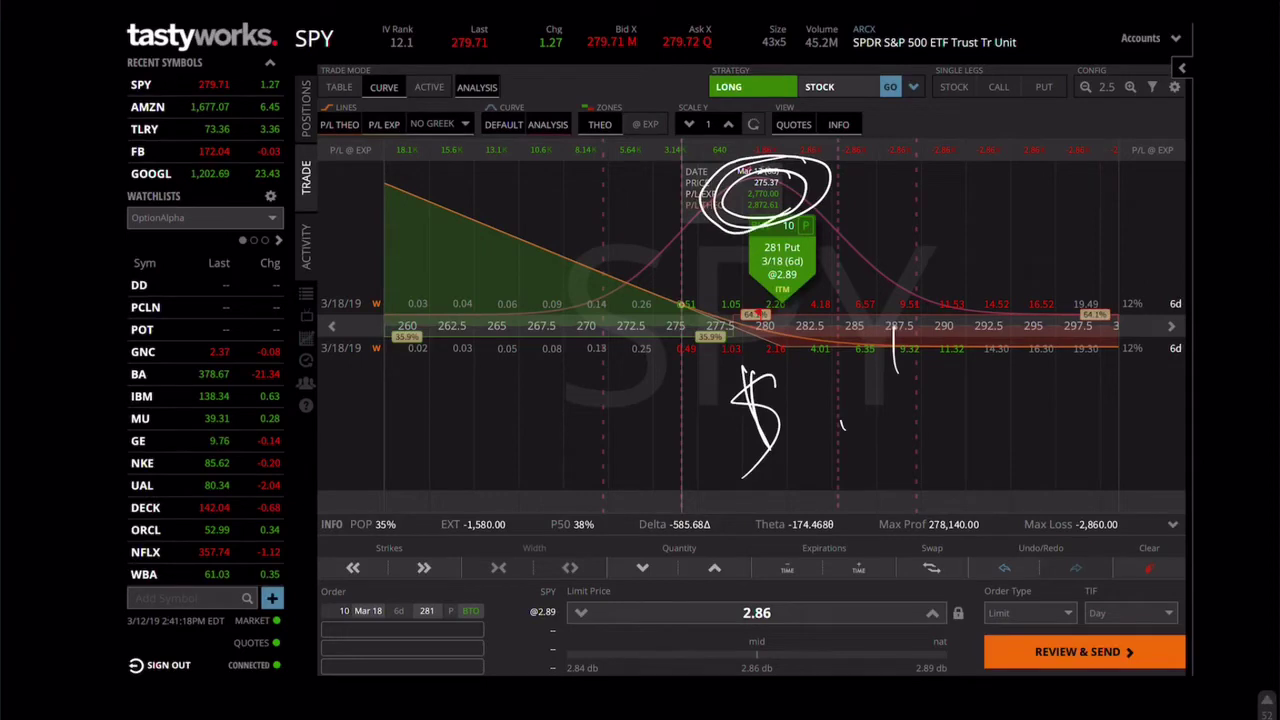
mouse_move(895, 356)
left_mouse_down()
mouse_move(896, 382)
mouse_move(940, 420)
mouse_move(990, 380)
mouse_move(1046, 400)
mouse_move(1046, 371)
left_mouse_up()
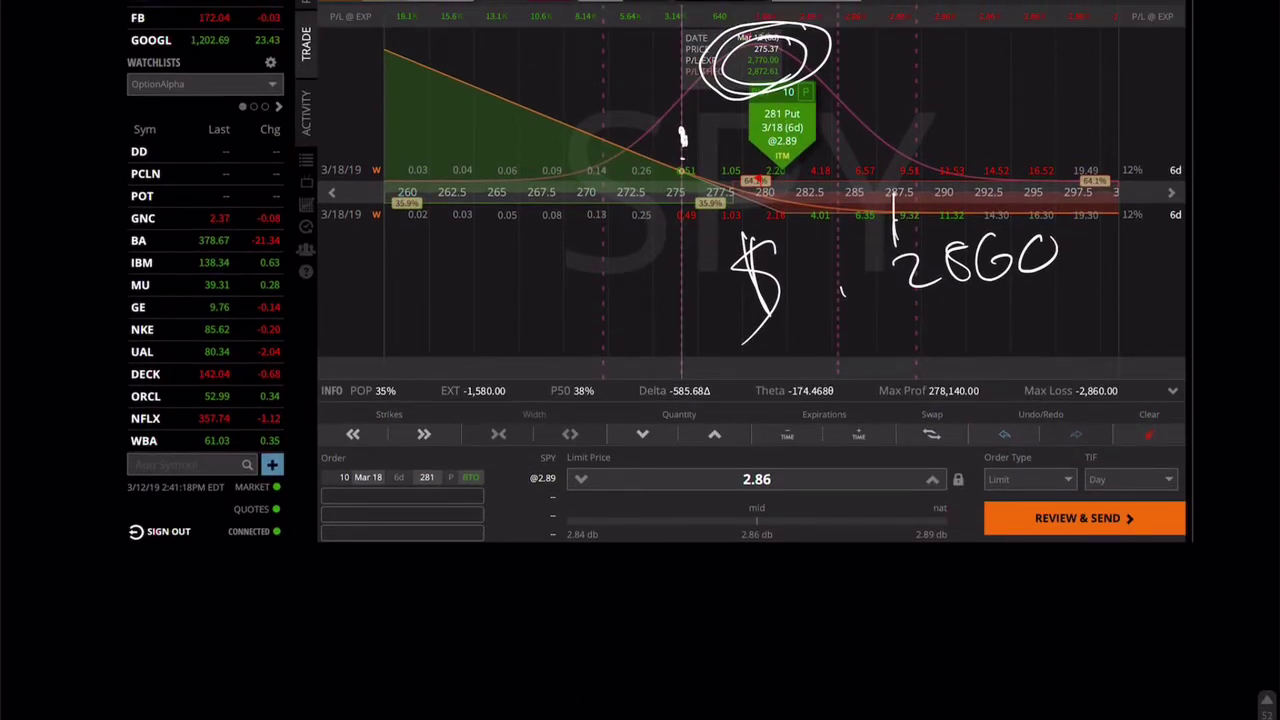
mouse_move(893, 312)
left_mouse_down()
mouse_move(896, 190)
mouse_move(1000, 308)
left_mouse_up()
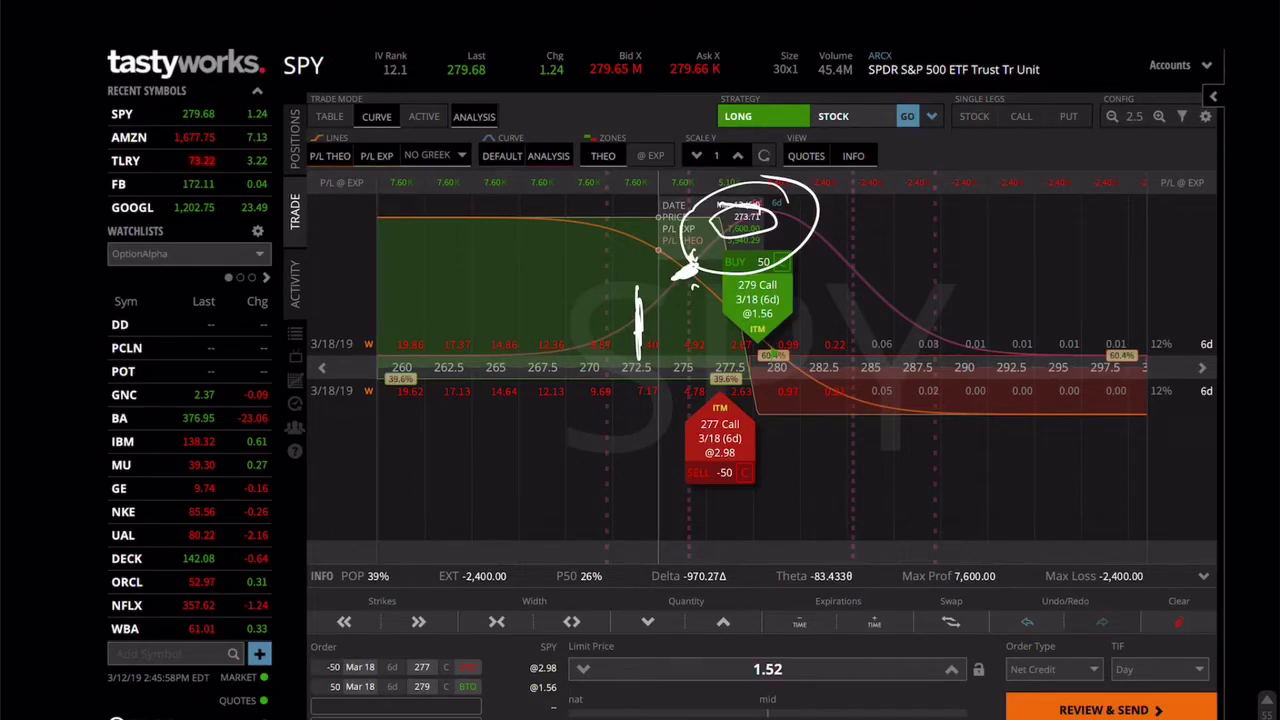
Mark the 50-lot call spread's theoretical curve at price 273.71 and handwrite a note on its loss zone beyond 287.5
left_click_drag(693, 296, 694, 318)
left_click_drag(664, 246, 651, 256)
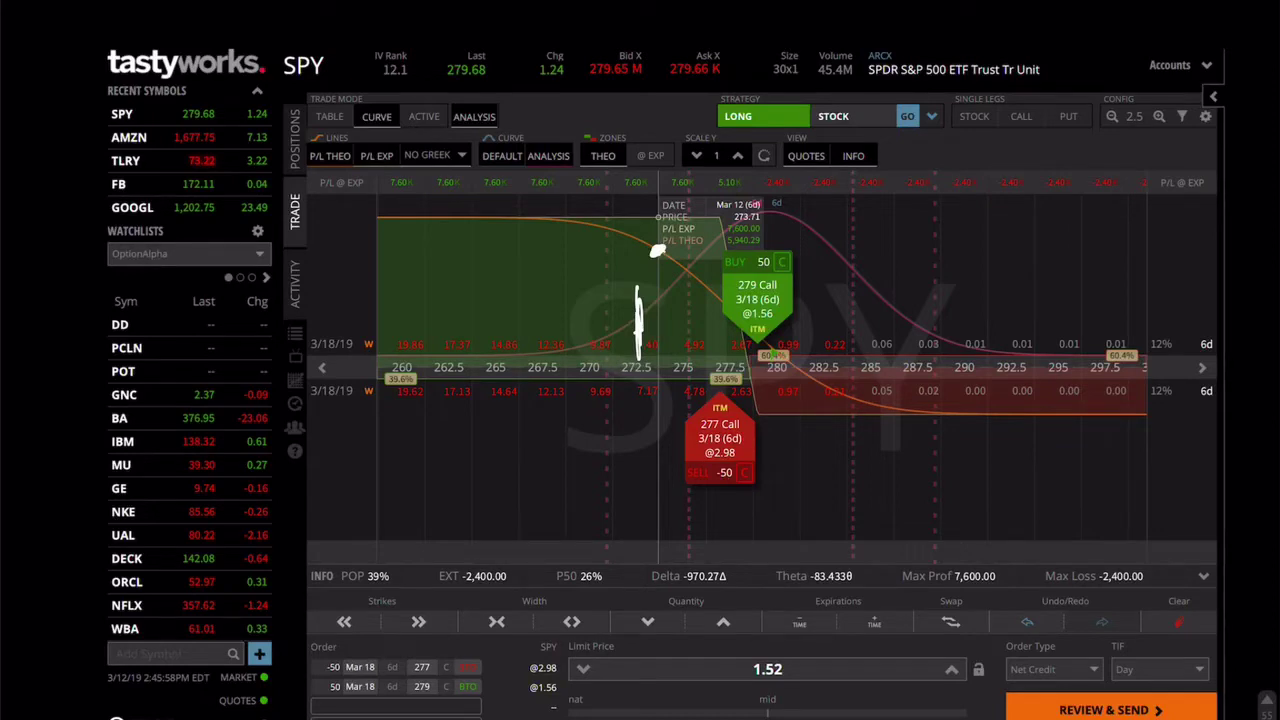
mouse_move(940, 381)
left_mouse_down()
mouse_move(982, 404)
mouse_move(1055, 408)
mouse_move(1050, 358)
left_mouse_up()
mouse_move(1030, 436)
left_mouse_down()
mouse_move(1098, 378)
mouse_move(1098, 398)
left_mouse_up()
mouse_move(934, 380)
left_mouse_down()
mouse_move(898, 486)
mouse_move(909, 476)
left_mouse_up()
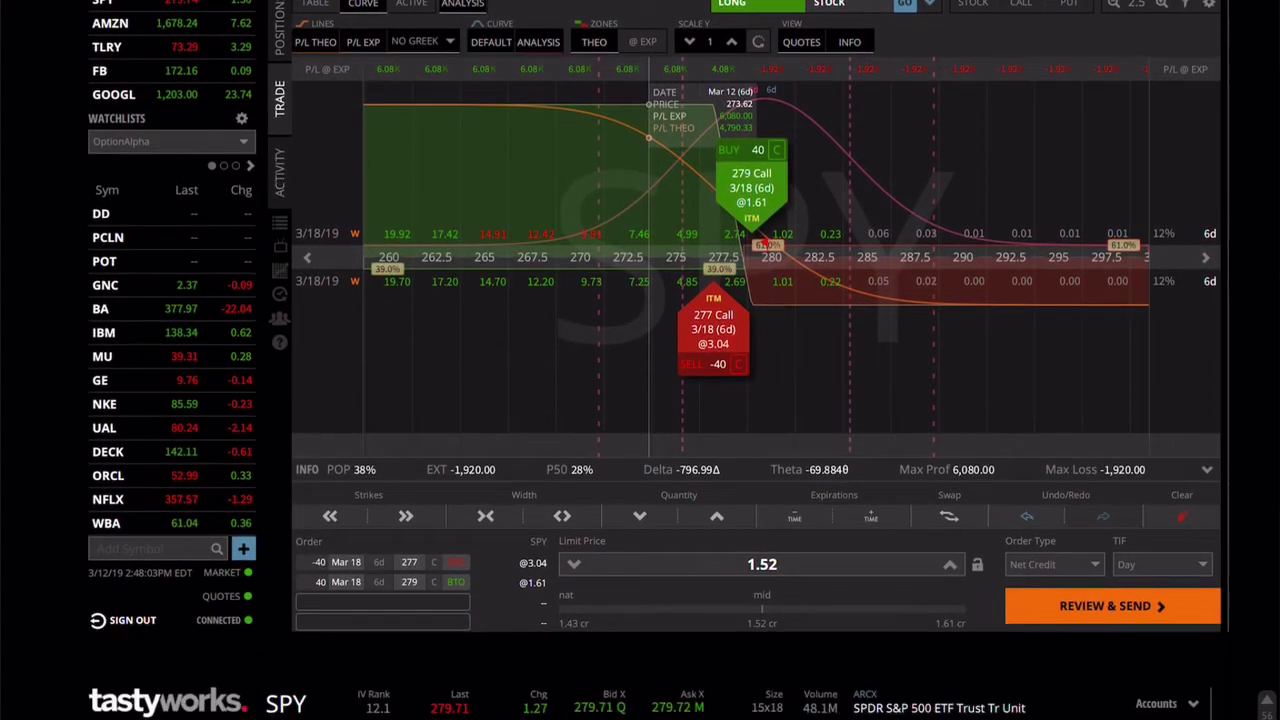
Handwrite 1900 over the loss zone of the 40-lot 277/279 call spread's P/L graph
left_click_drag(938, 254, 934, 298)
left_click_drag(988, 246, 964, 284)
left_click_drag(1030, 248, 1028, 250)
left_click_drag(1076, 236, 1072, 238)
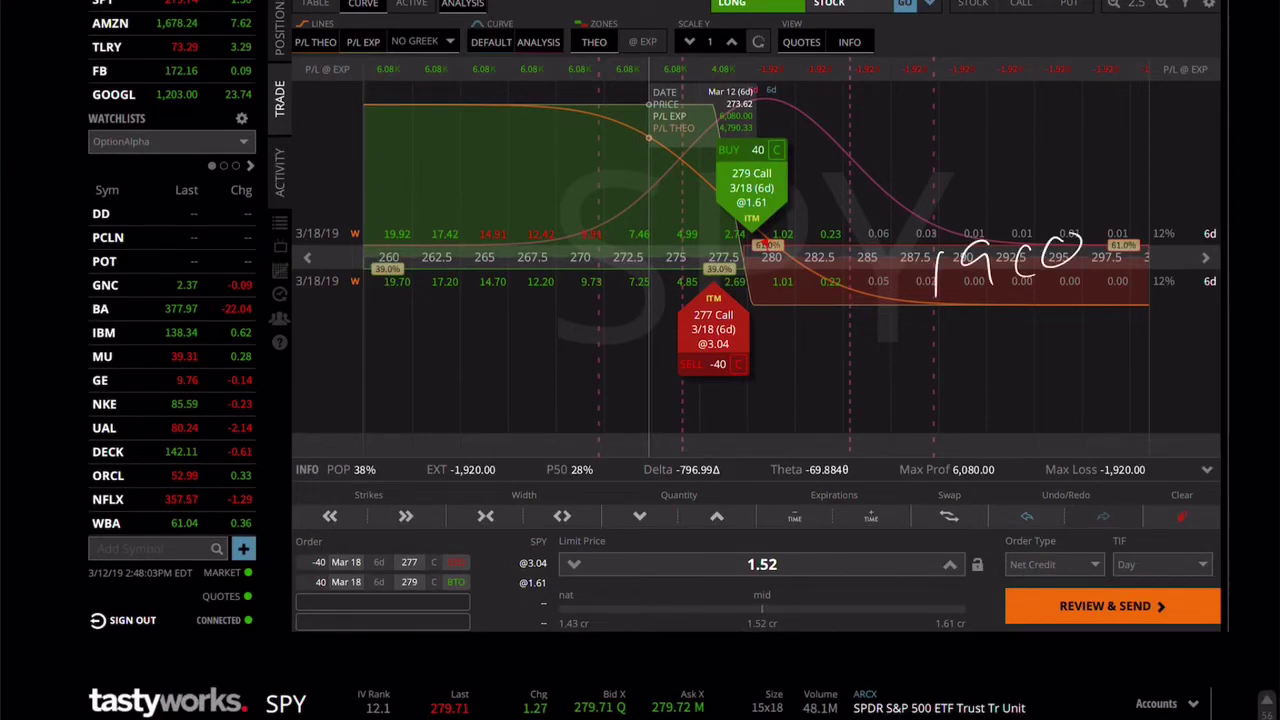
Draw an arrow to the call spread's P/L readout at price 273.62 and mark its P/L THEO line
left_click_drag(821, 74, 772, 105)
mouse_move(786, 84)
left_mouse_down()
mouse_move(771, 106)
mouse_move(813, 110)
left_mouse_up()
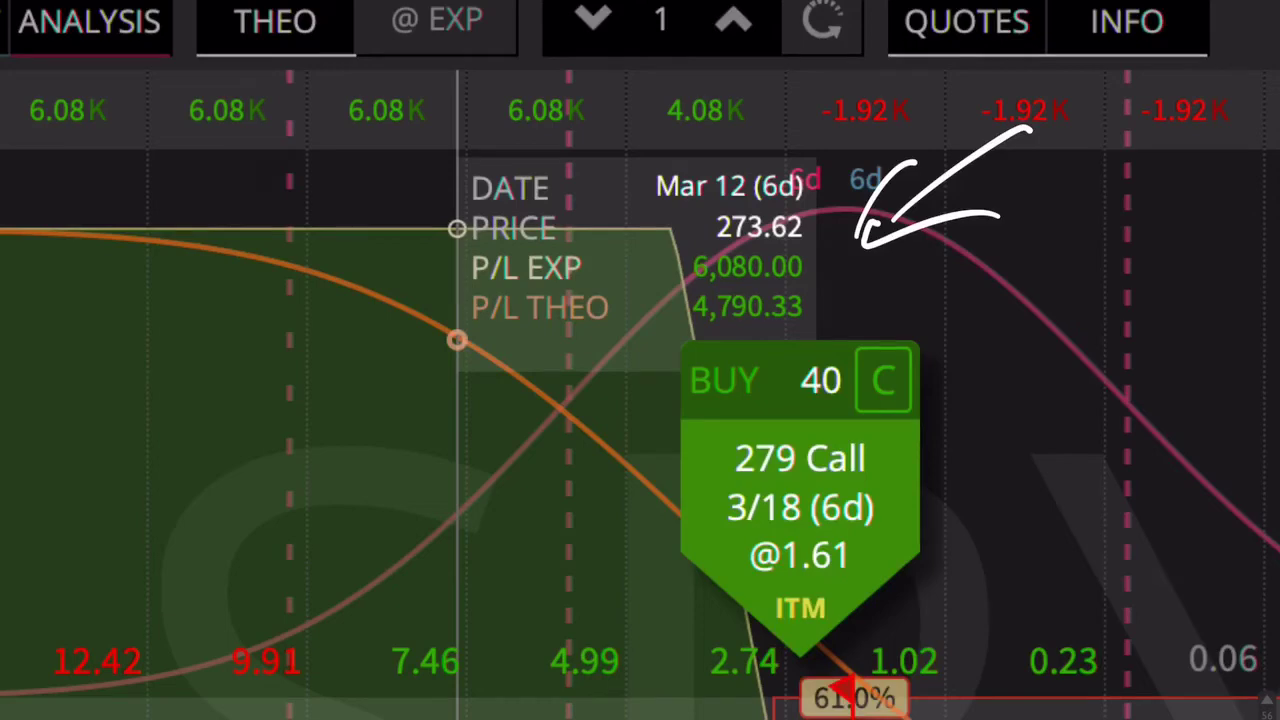
mouse_move(652, 326)
left_mouse_down()
mouse_move(655, 302)
mouse_move(606, 318)
left_mouse_up()
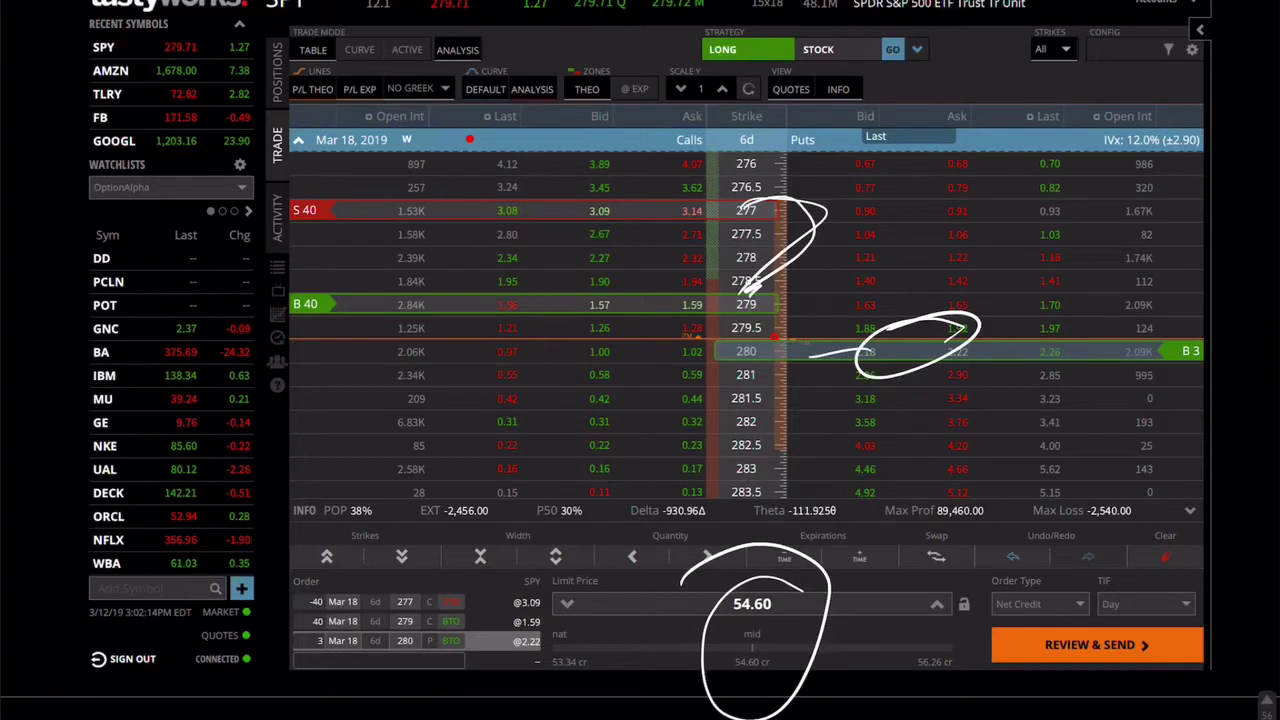
Write a 2 beside the 277 and 279 call strikes, and mark the three-contract 280 put leg in the table and order ticket
left_click_drag(660, 203, 695, 264)
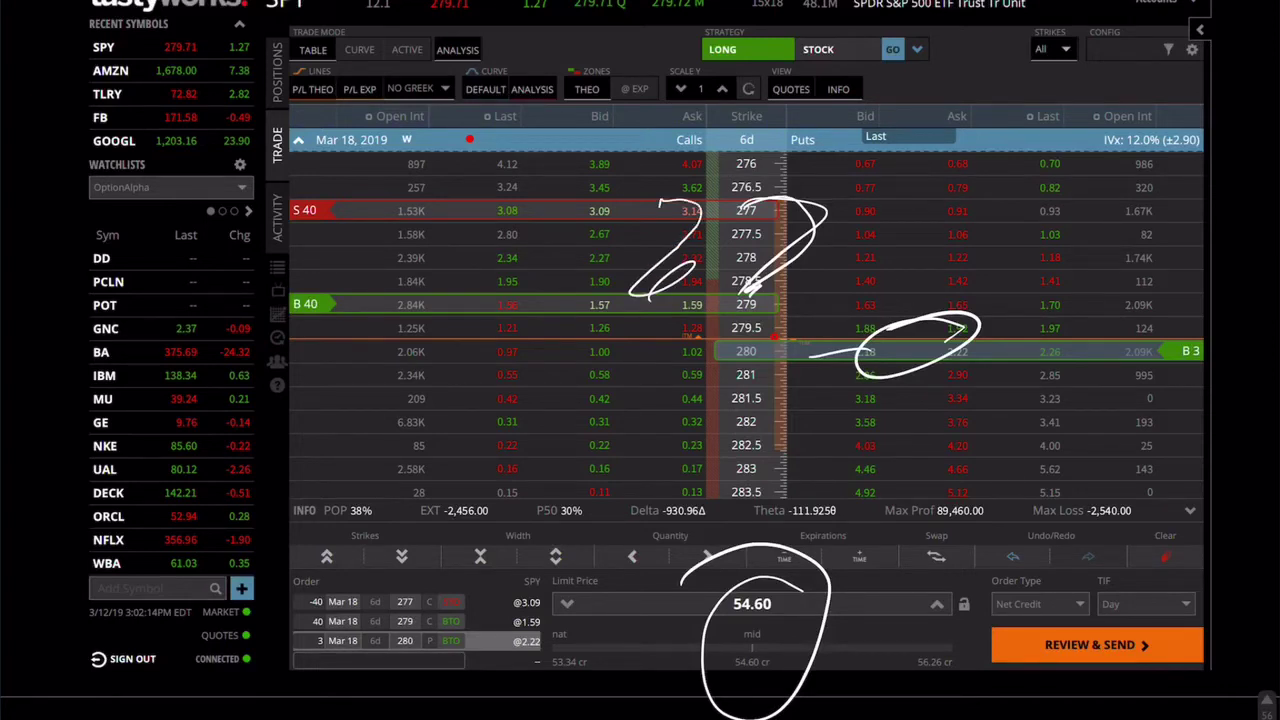
left_click_drag(1010, 347, 992, 353)
mouse_move(322, 634)
left_mouse_down()
mouse_move(290, 662)
mouse_move(330, 640)
left_mouse_up()
mouse_move(535, 628)
left_mouse_down()
mouse_move(503, 645)
mouse_move(606, 642)
mouse_move(668, 614)
mouse_move(674, 638)
left_mouse_up()
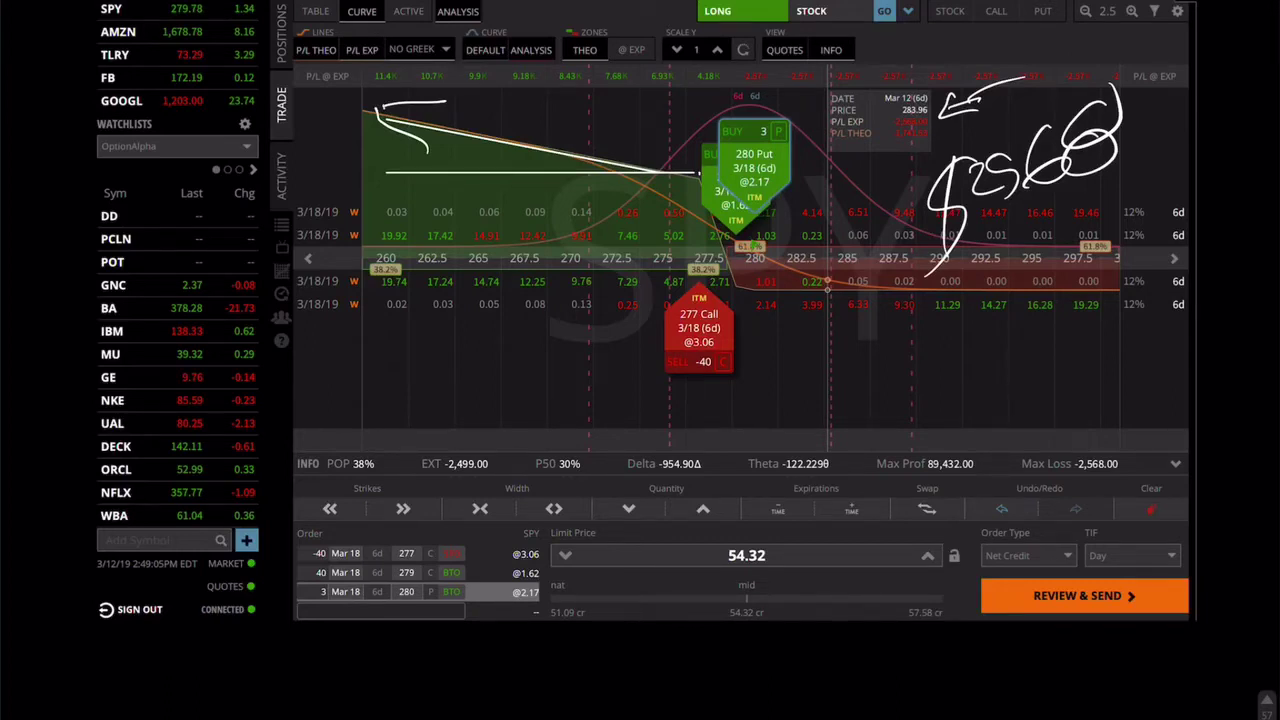
Mark the loss end of the combined call spread and put position's P/L curve near 297.5
left_click_drag(1060, 308, 1130, 302)
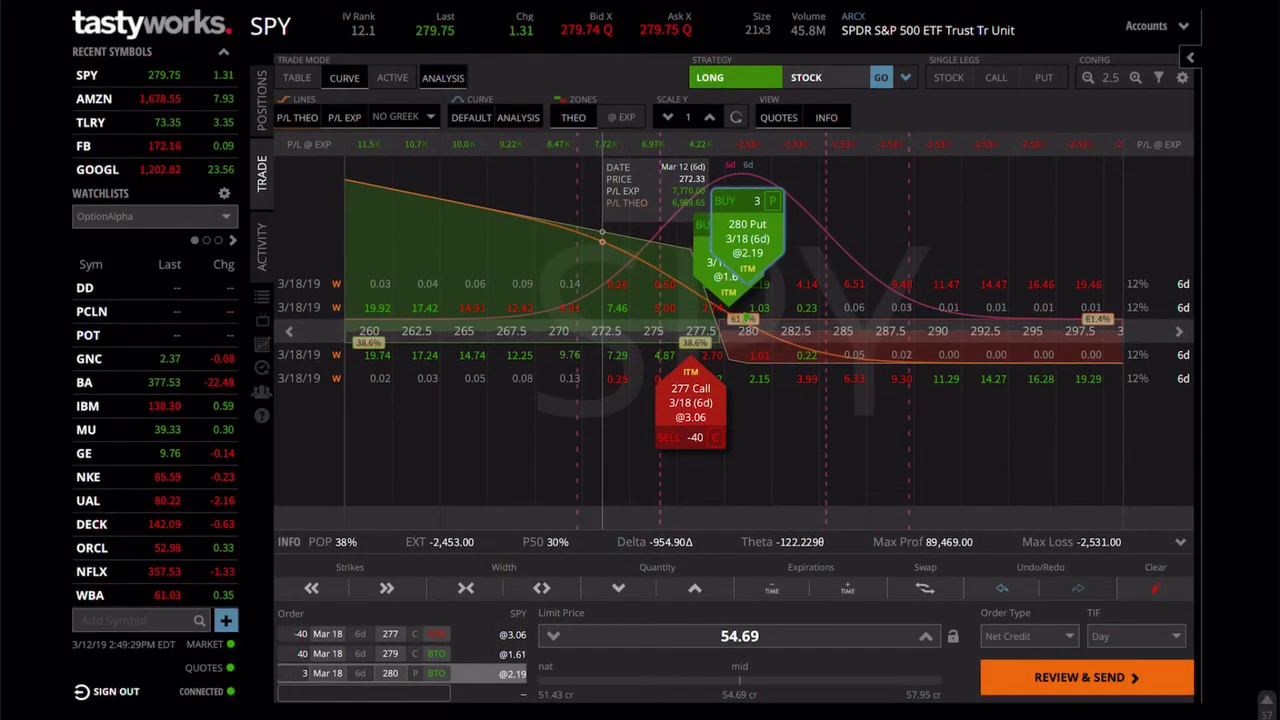
Circle the P/L readout at price 272.33 on the combined position's graph, and draw an arrow along its rising profit line towards lower prices
left_click_drag(620, 228, 619, 295)
left_click_drag(700, 168, 705, 172)
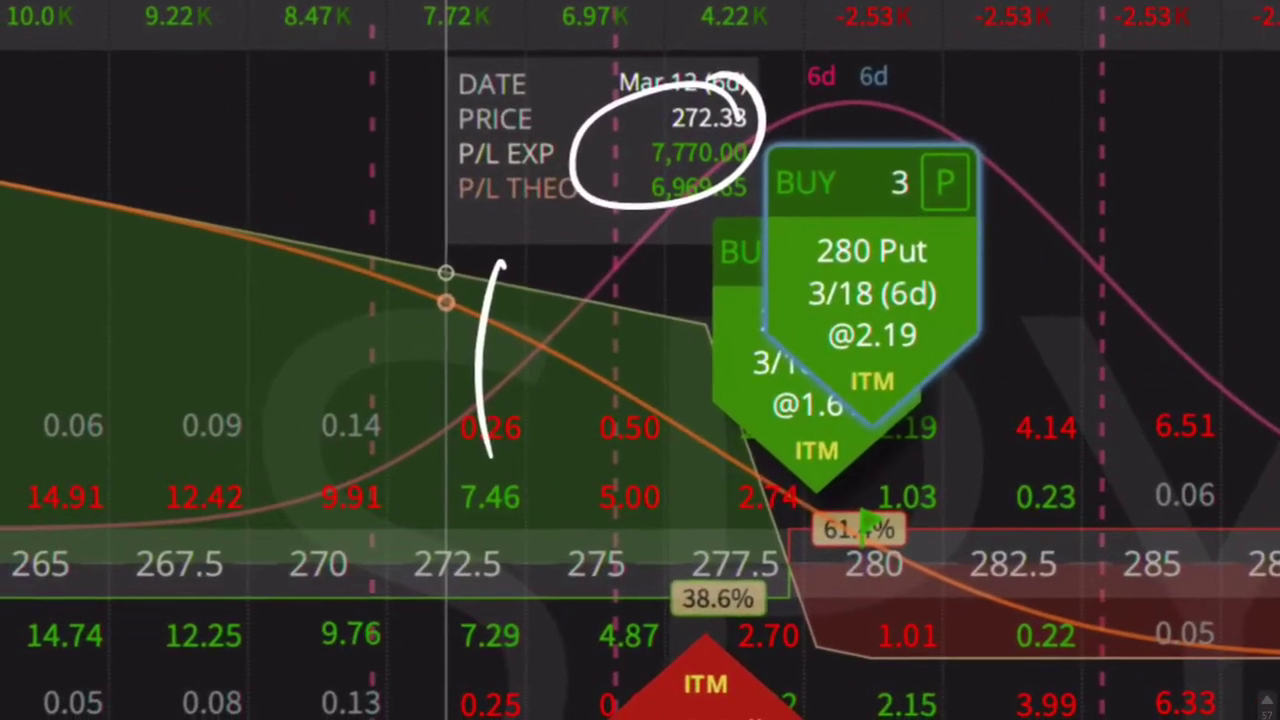
left_click_drag(642, 316, 660, 320)
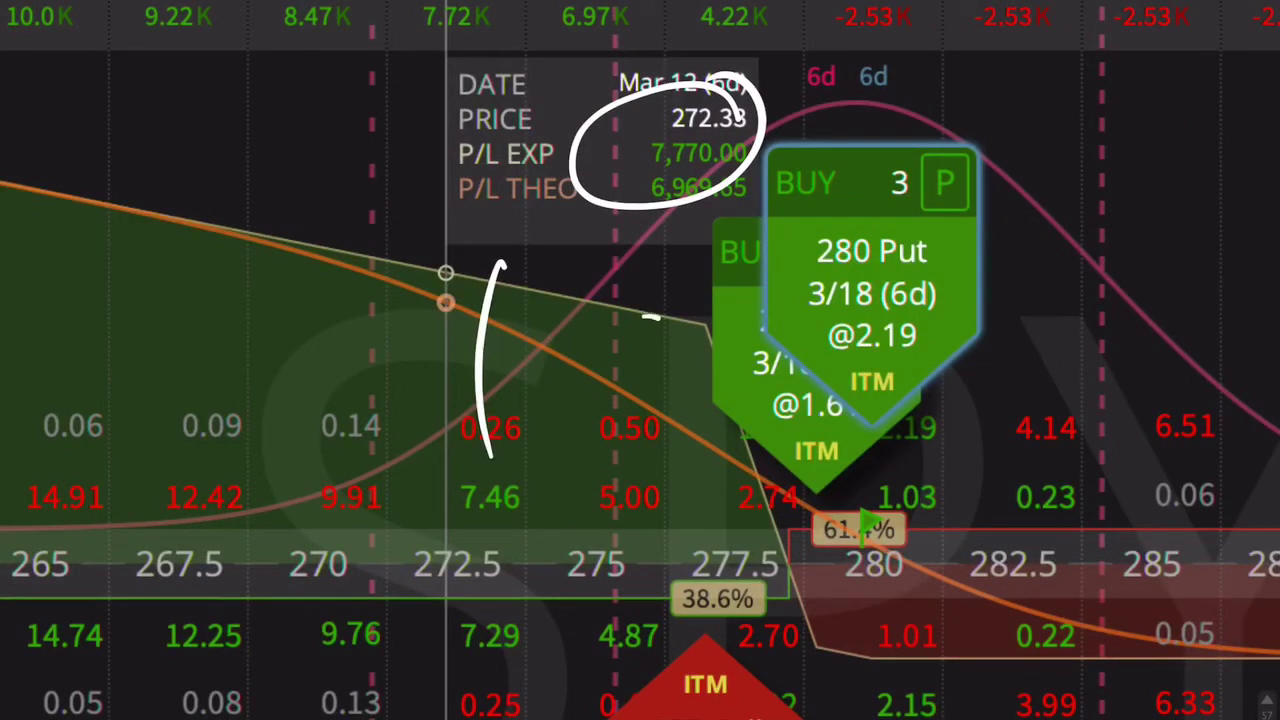
mouse_move(555, 284)
left_mouse_down()
mouse_move(586, 299)
mouse_move(546, 280)
left_mouse_up()
mouse_move(438, 268)
left_mouse_down()
mouse_move(266, 218)
mouse_move(64, 185)
left_mouse_up()
mouse_move(66, 244)
left_mouse_down()
mouse_move(38, 152)
mouse_move(206, 144)
left_mouse_up()
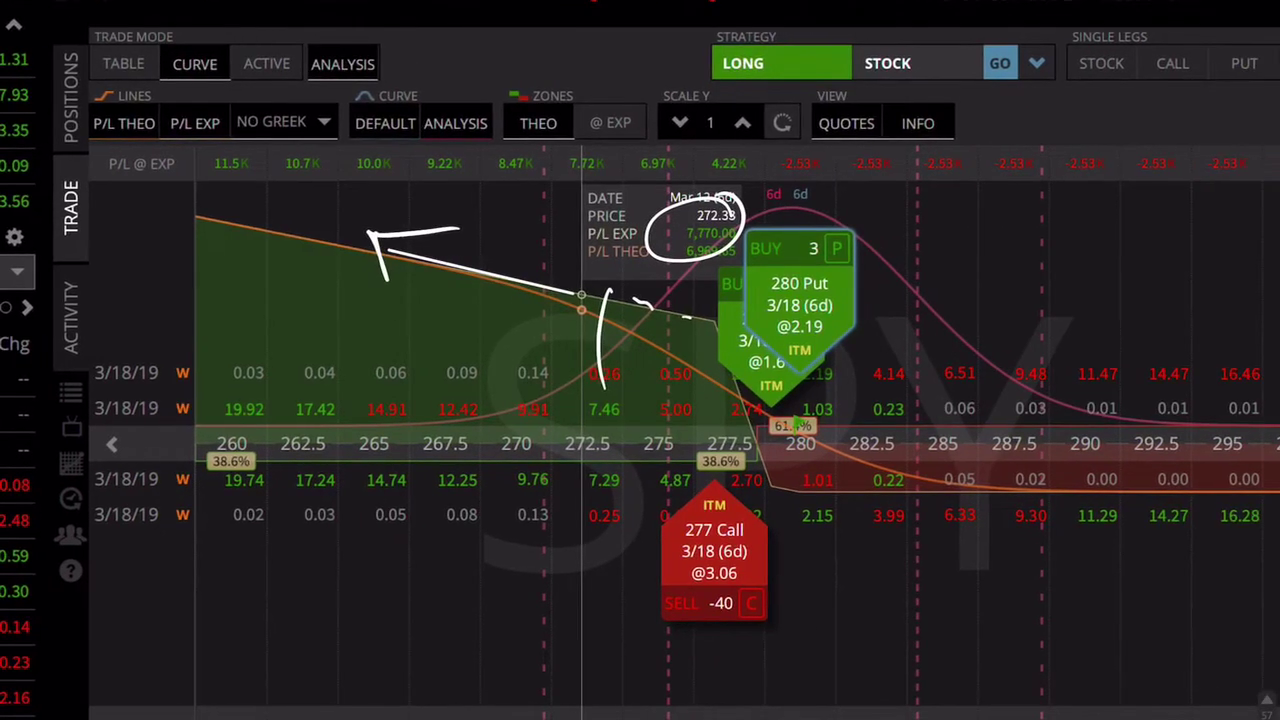
Handwrite 240 over the loss zone of the combined position's P/L graph
mouse_move(1018, 456)
left_mouse_down()
mouse_move(1020, 474)
mouse_move(1073, 486)
left_mouse_up()
left_click_drag(1088, 436, 1130, 456)
left_click_drag(1100, 440, 1094, 494)
left_click_drag(1166, 438, 1176, 440)
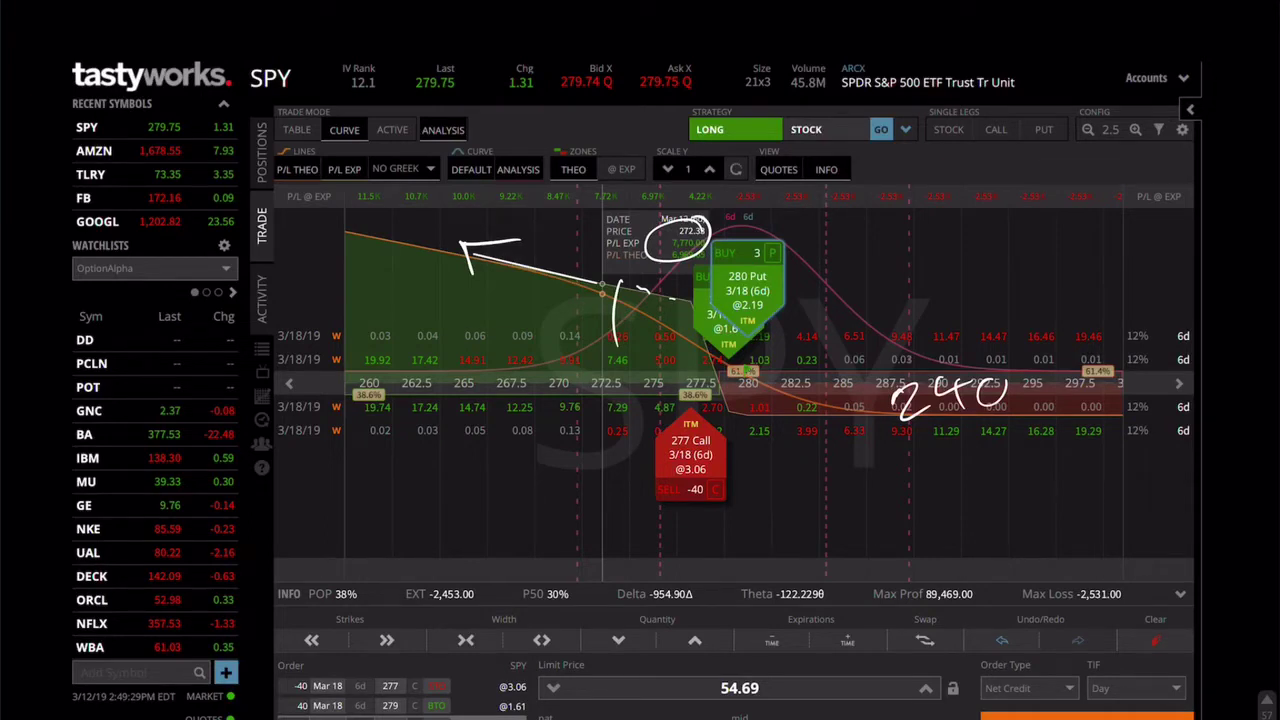
Handwrite the ratio 3/1 with an R above it over the combined position's screenshot and circle the ratio
mouse_move(884, 156)
left_mouse_down()
mouse_move(904, 150)
mouse_move(884, 240)
left_mouse_up()
left_click_drag(985, 78, 940, 284)
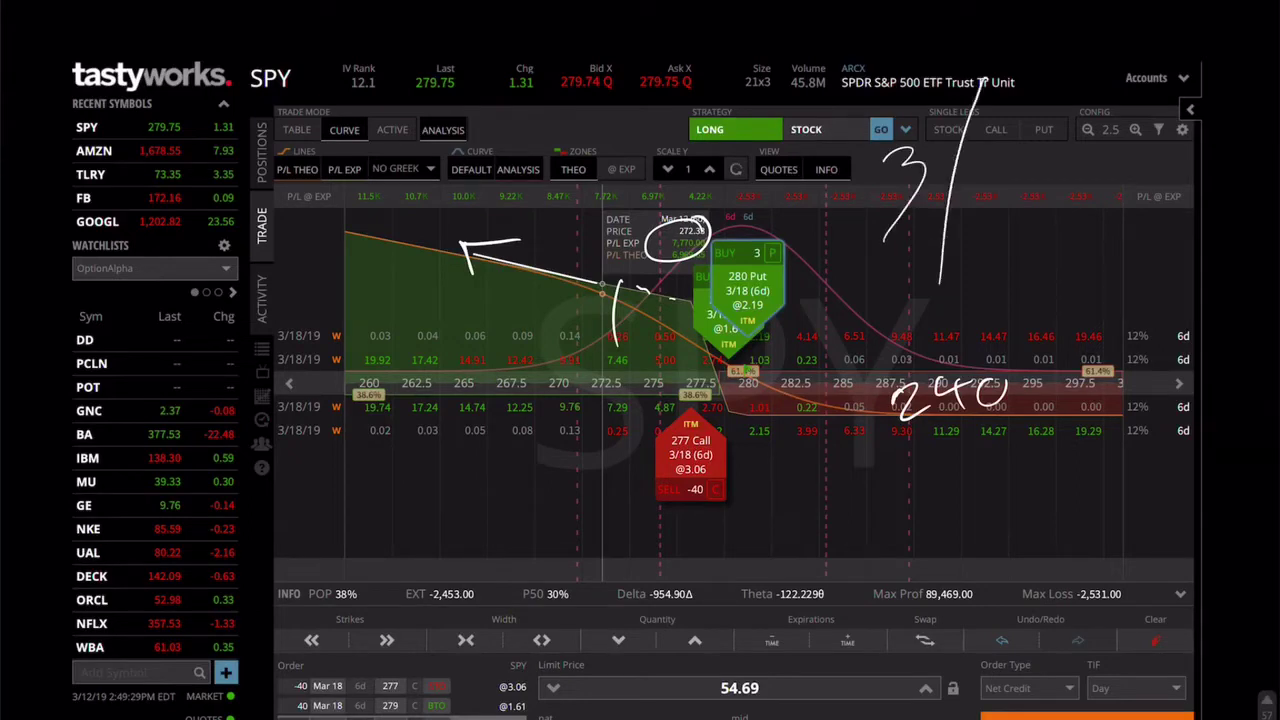
left_click_drag(1004, 152, 994, 232)
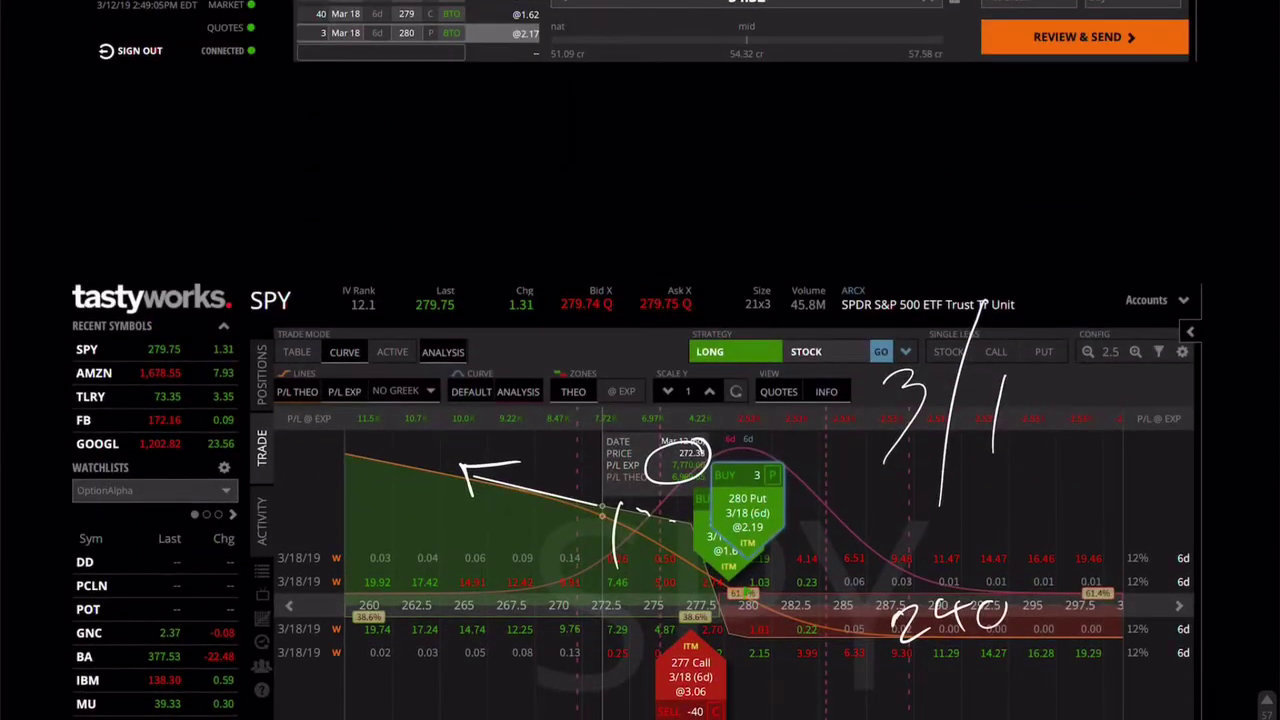
left_click_drag(878, 178, 872, 283)
left_click_drag(876, 185, 982, 270)
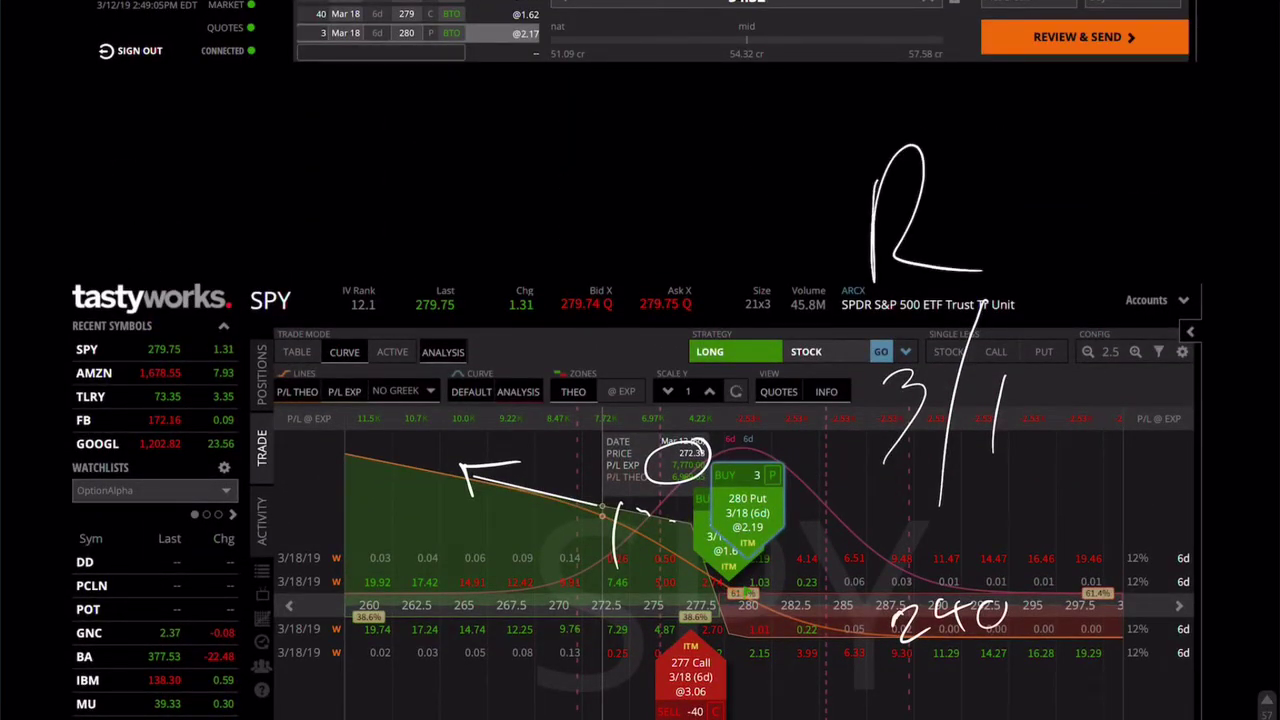
mouse_move(878, 366)
left_mouse_down()
mouse_move(898, 360)
mouse_move(874, 472)
left_mouse_up()
left_click_drag(990, 300, 985, 285)
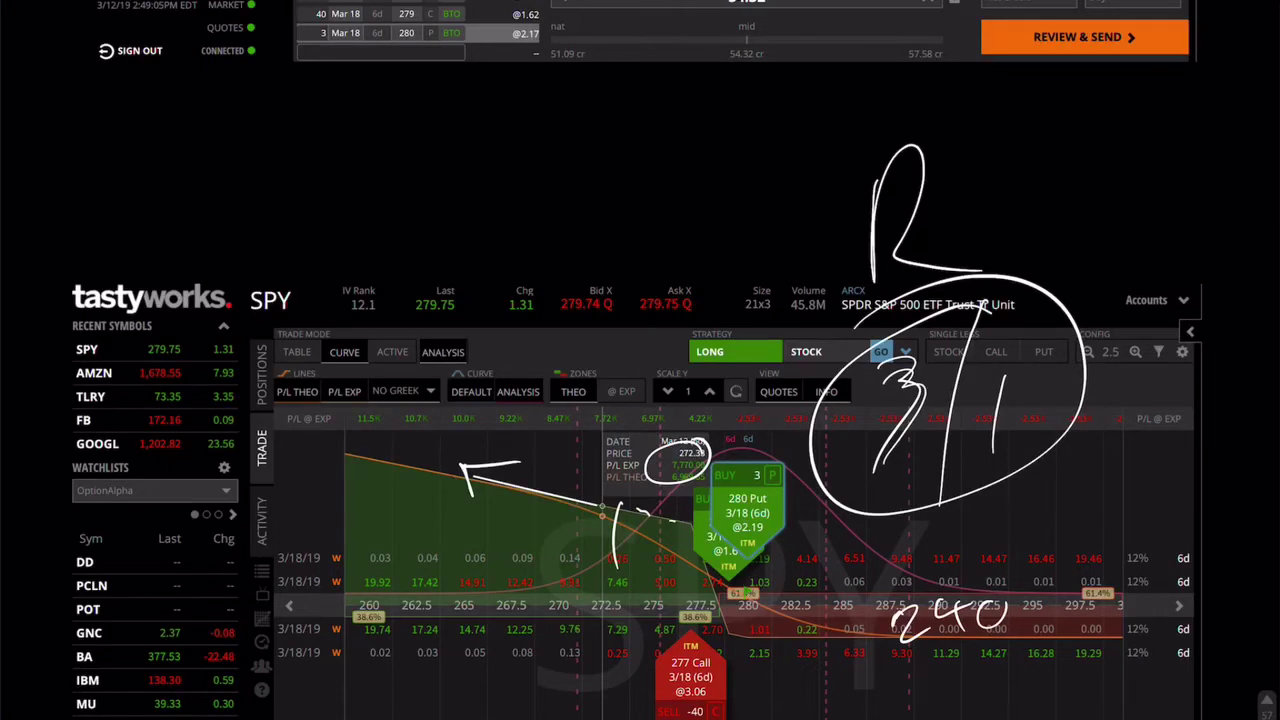
left_click_drag(910, 195, 888, 430)
left_click_drag(945, 505, 1070, 250)
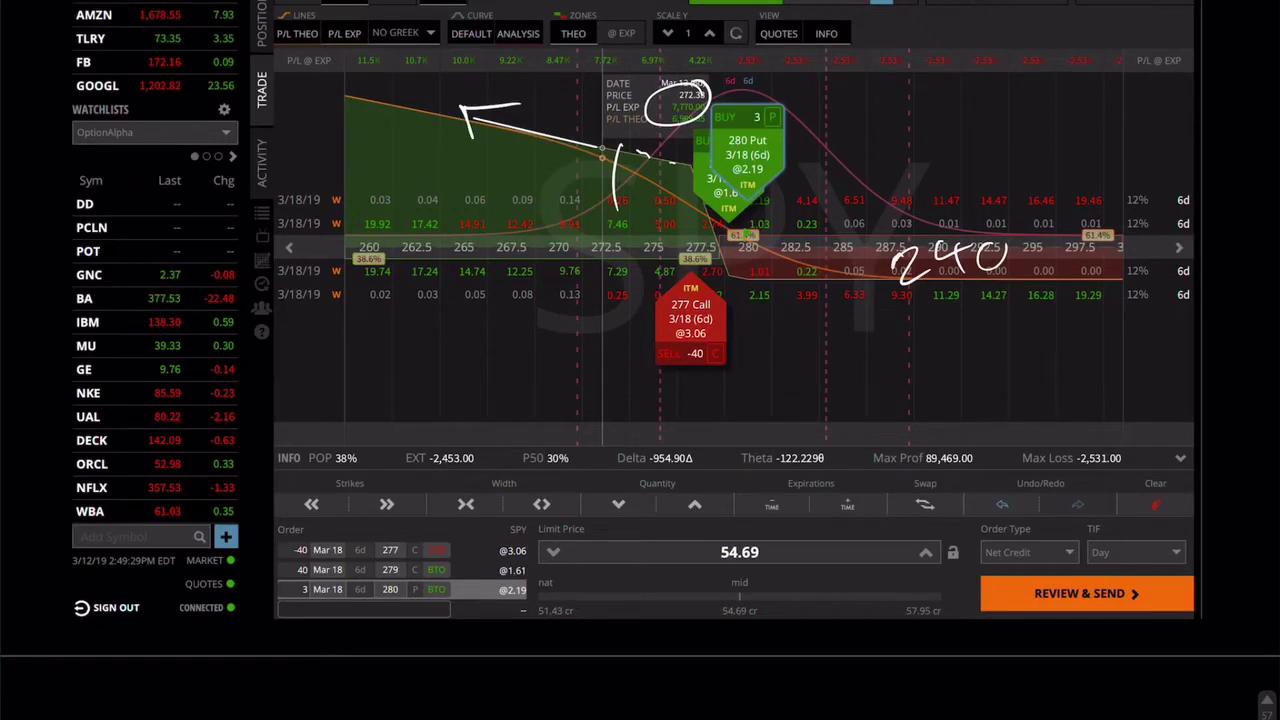
left_click_drag(720, 400, 720, 512)
left_click_drag(680, 432, 782, 376)
mouse_move(773, 410)
left_mouse_down()
mouse_move(776, 480)
mouse_move(838, 390)
mouse_move(880, 390)
left_mouse_up()
mouse_move(918, 358)
left_mouse_down()
mouse_move(900, 400)
mouse_move(978, 365)
left_mouse_up()
left_click(830, 378)
mouse_move(635, 558)
left_mouse_down()
mouse_move(1076, 345)
mouse_move(620, 572)
left_mouse_up()
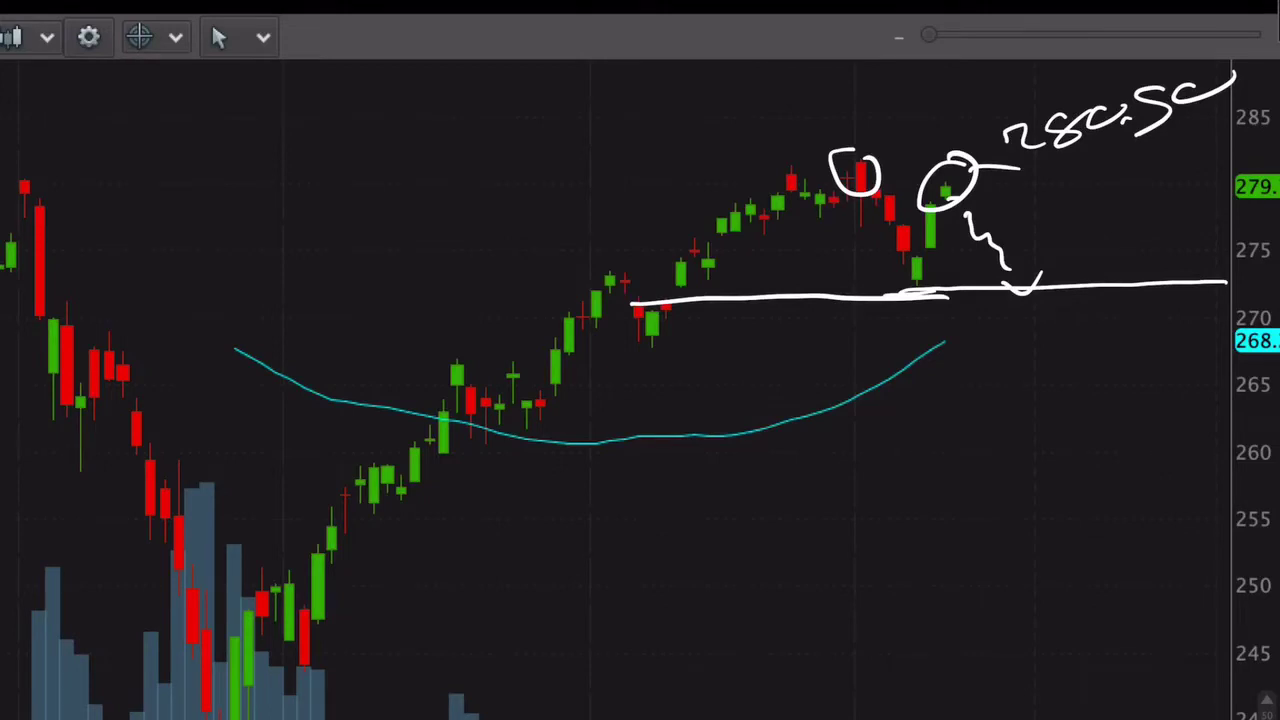
Circle the peak candle near 282 on the SPY candlestick chart and mark the pullback candles after it
left_click_drag(840, 160, 875, 190)
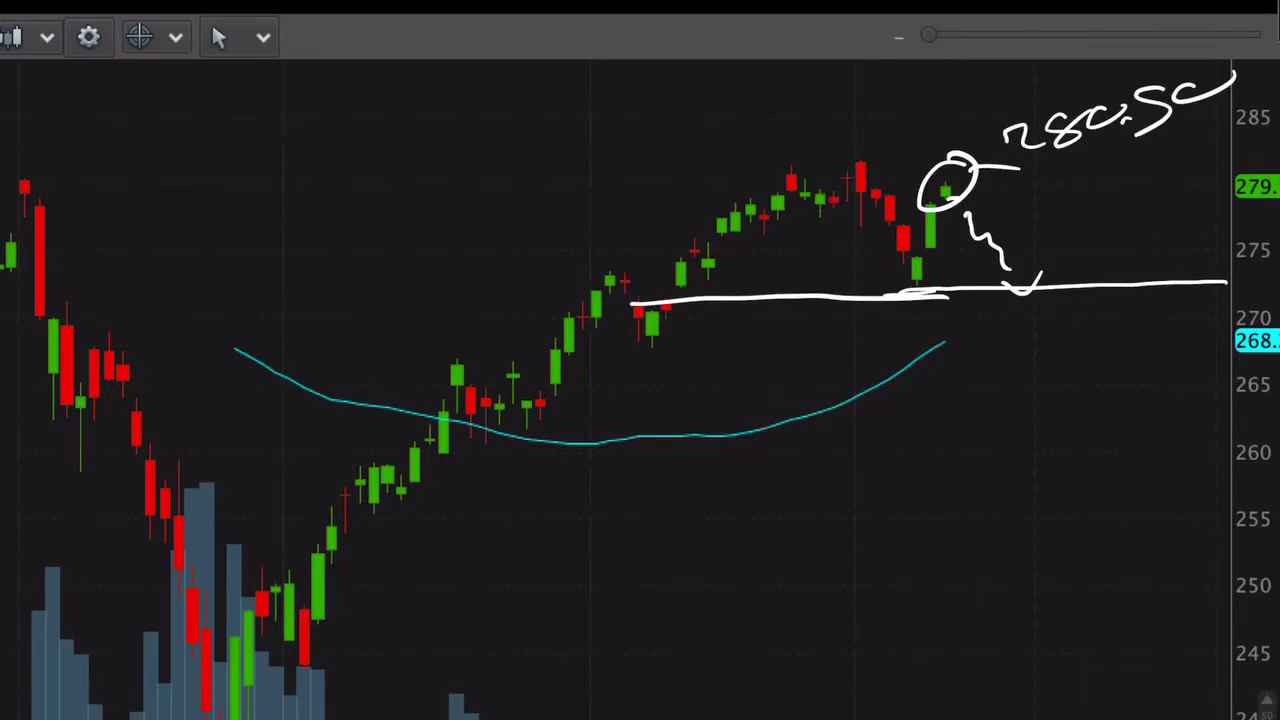
mouse_move(876, 130)
left_mouse_down()
mouse_move(863, 158)
mouse_move(852, 146)
left_mouse_up()
left_click_drag(857, 232, 883, 224)
left_click_drag(880, 268, 912, 260)
left_click_drag(850, 230, 866, 226)
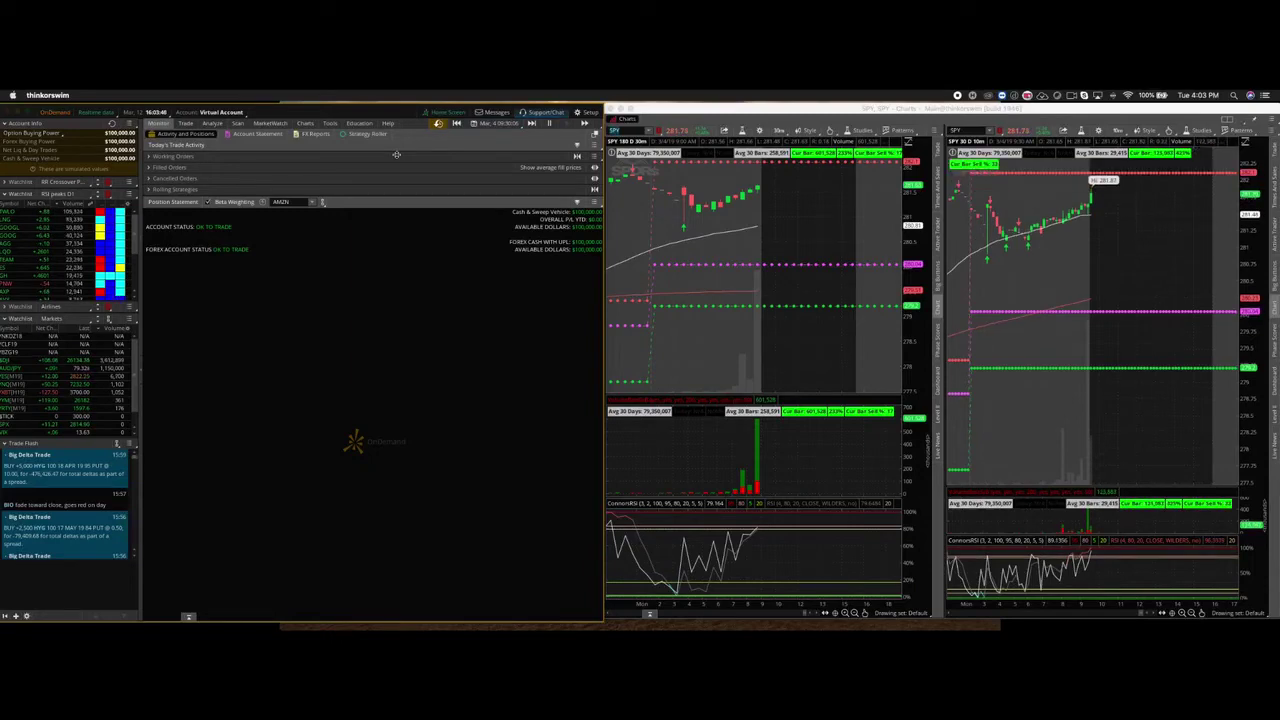
In thinkorswim, go to the SPY 8 MAR 19 weekly option chain and create a buy order for the 283 put
left_click(304, 123)
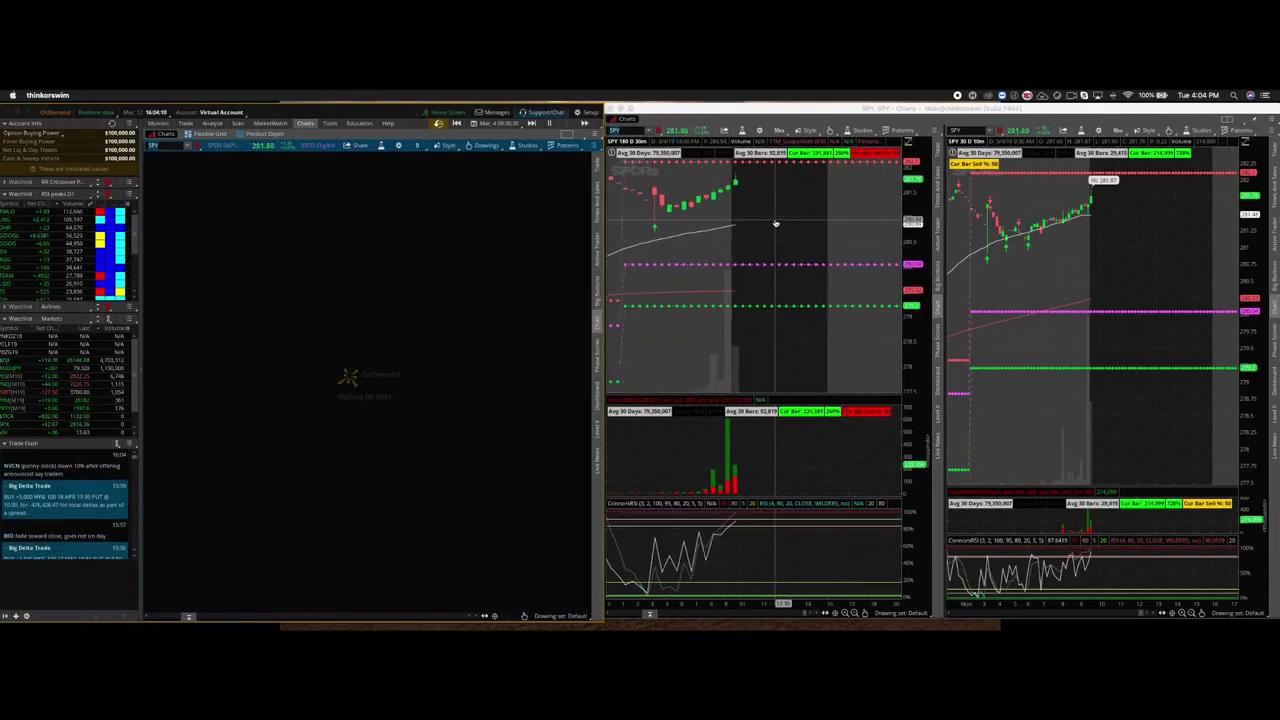
left_click(186, 122)
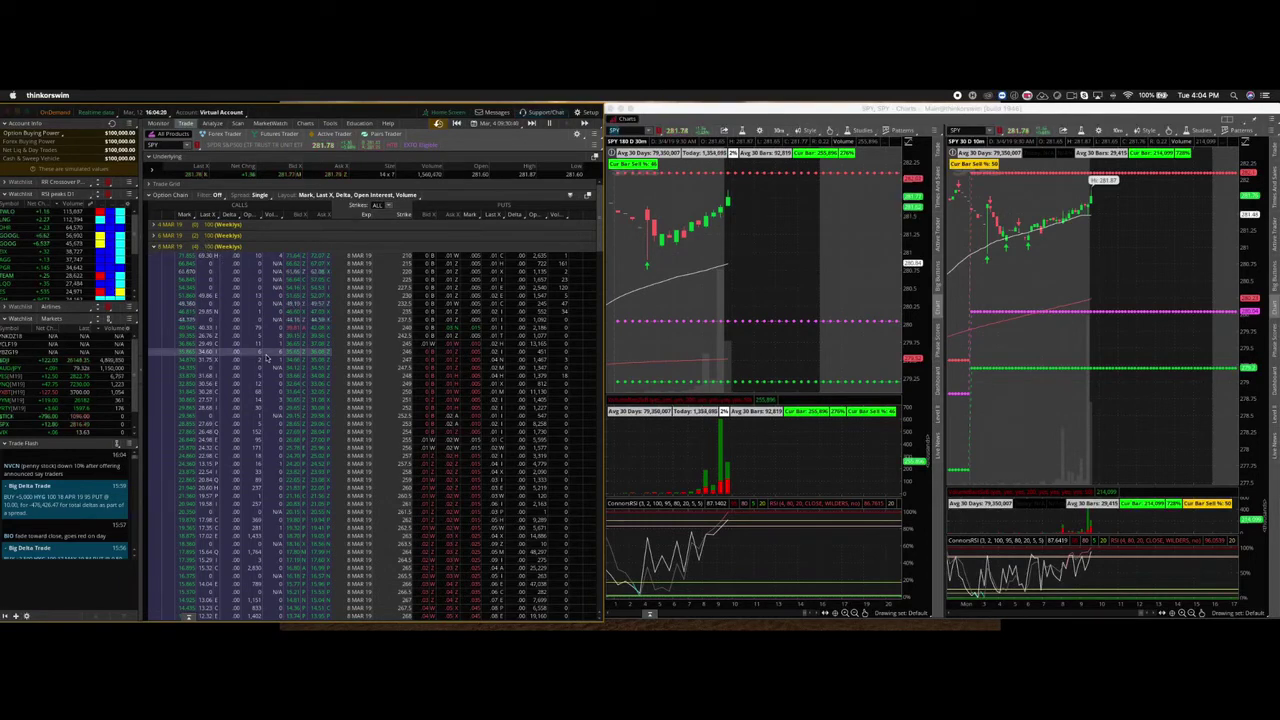
scroll(268, 357, "down", 5)
scroll(268, 357, "down", 5)
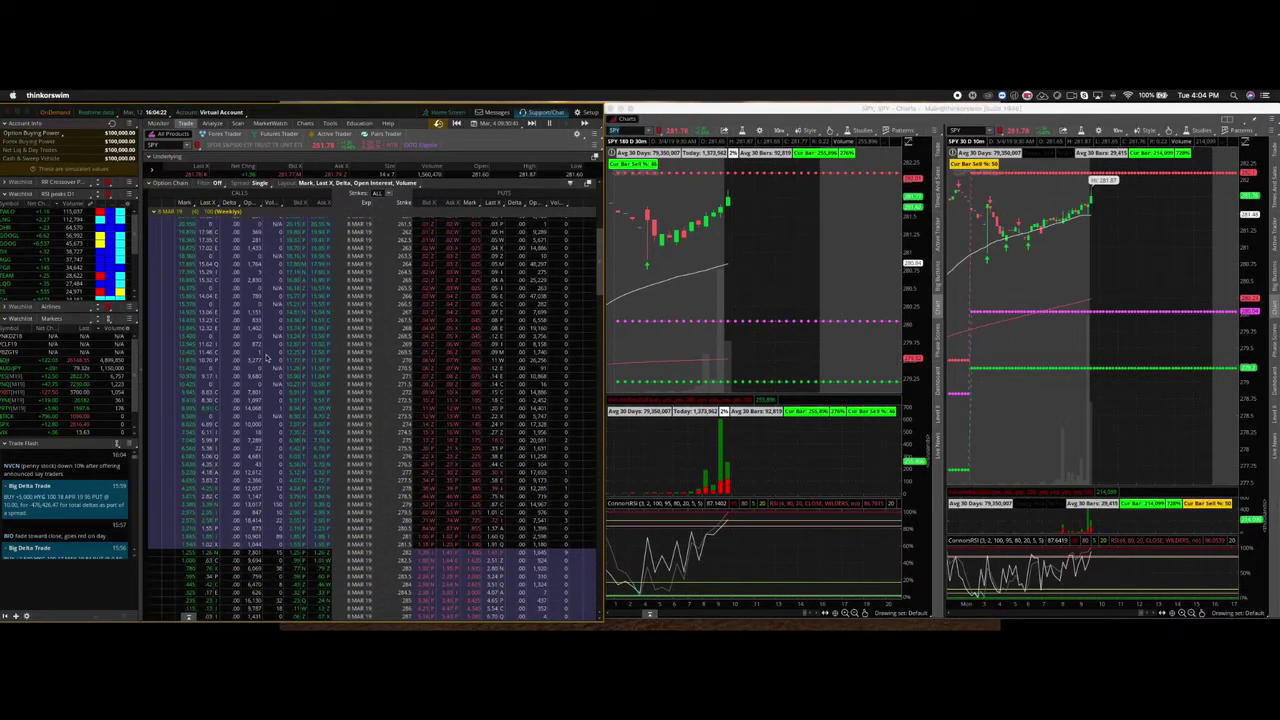
scroll(268, 357, "up", 1)
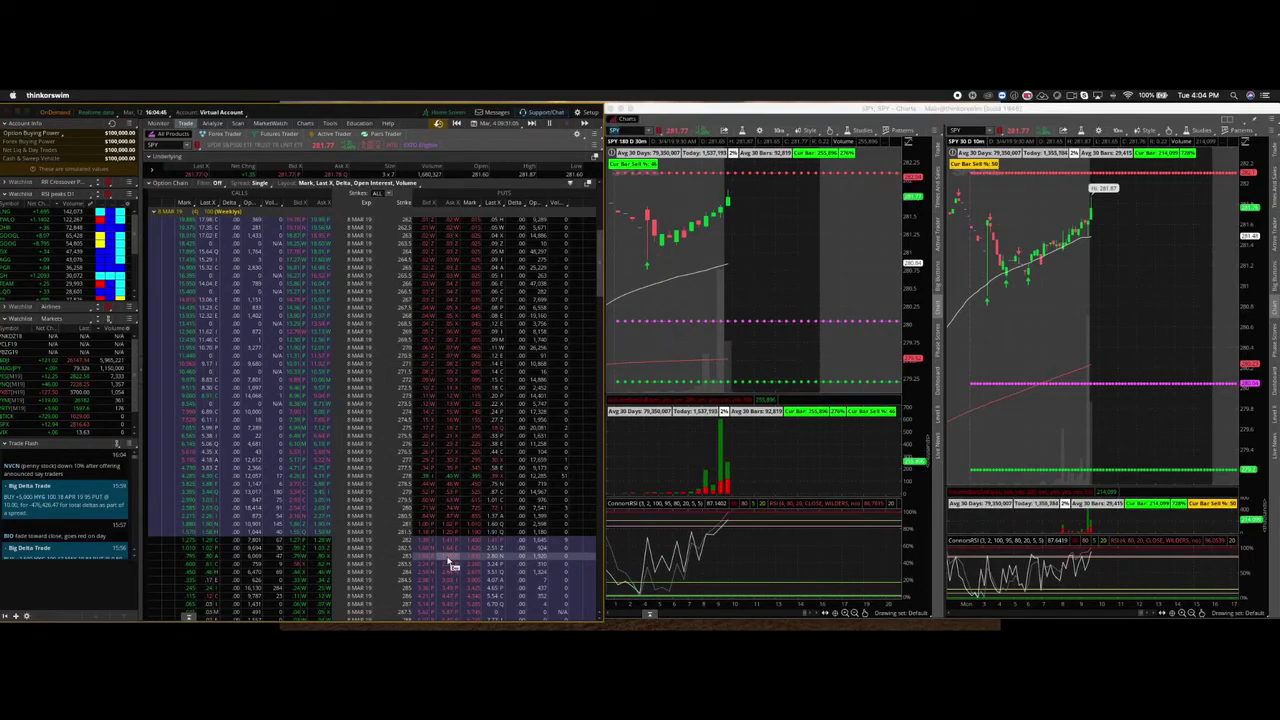
left_click(452, 566)
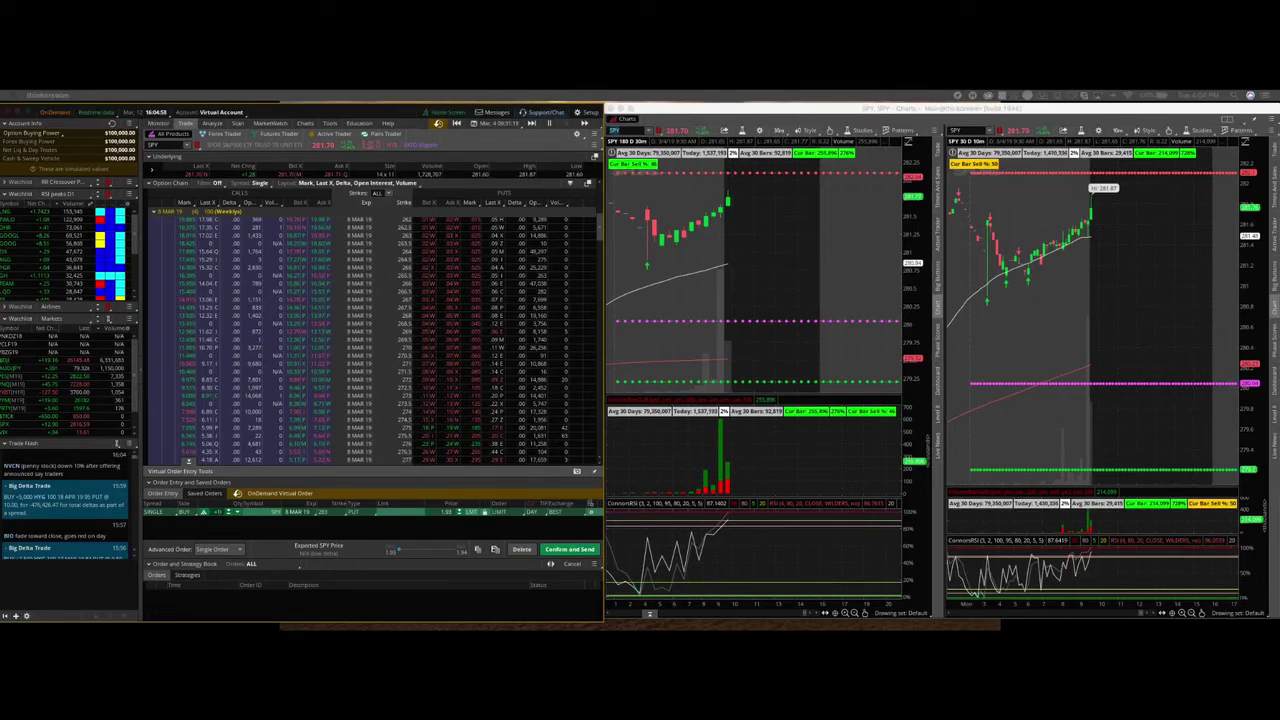
Review the 283 put order's confirmation at 10 and then 50 contracts with a 1.93 limit, closing it each time without sending
left_click(569, 549)
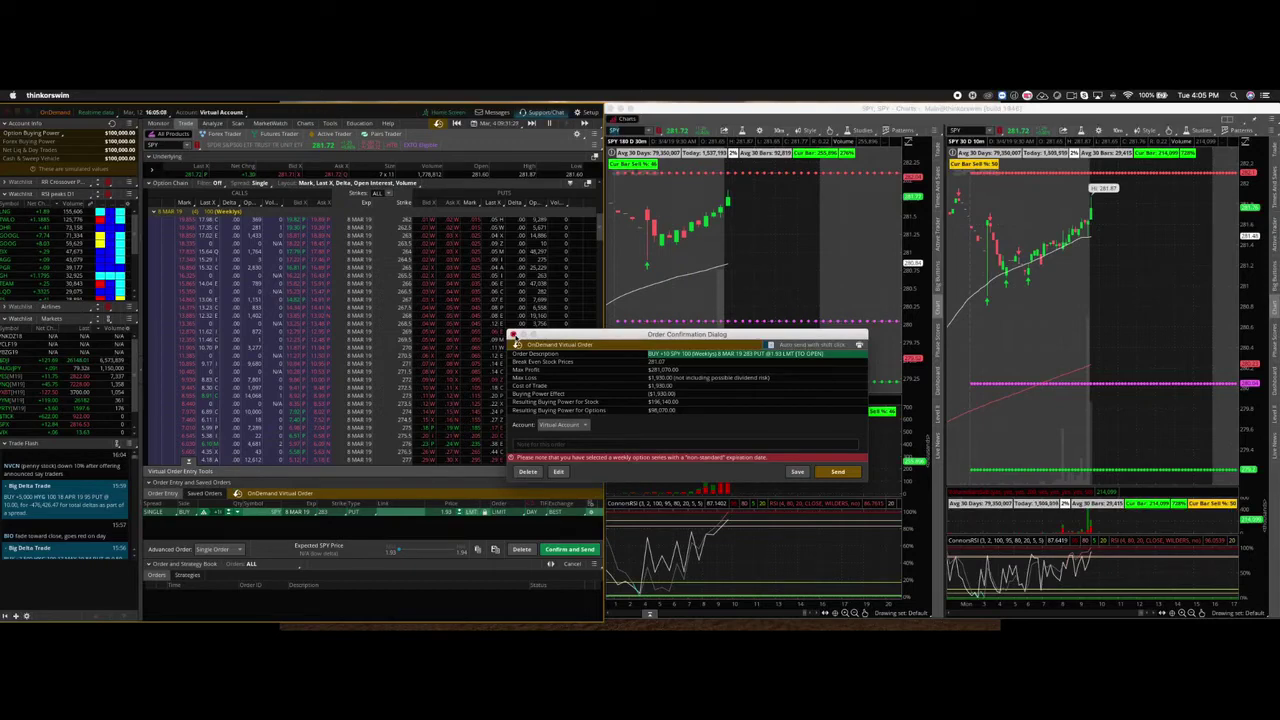
left_click(514, 335)
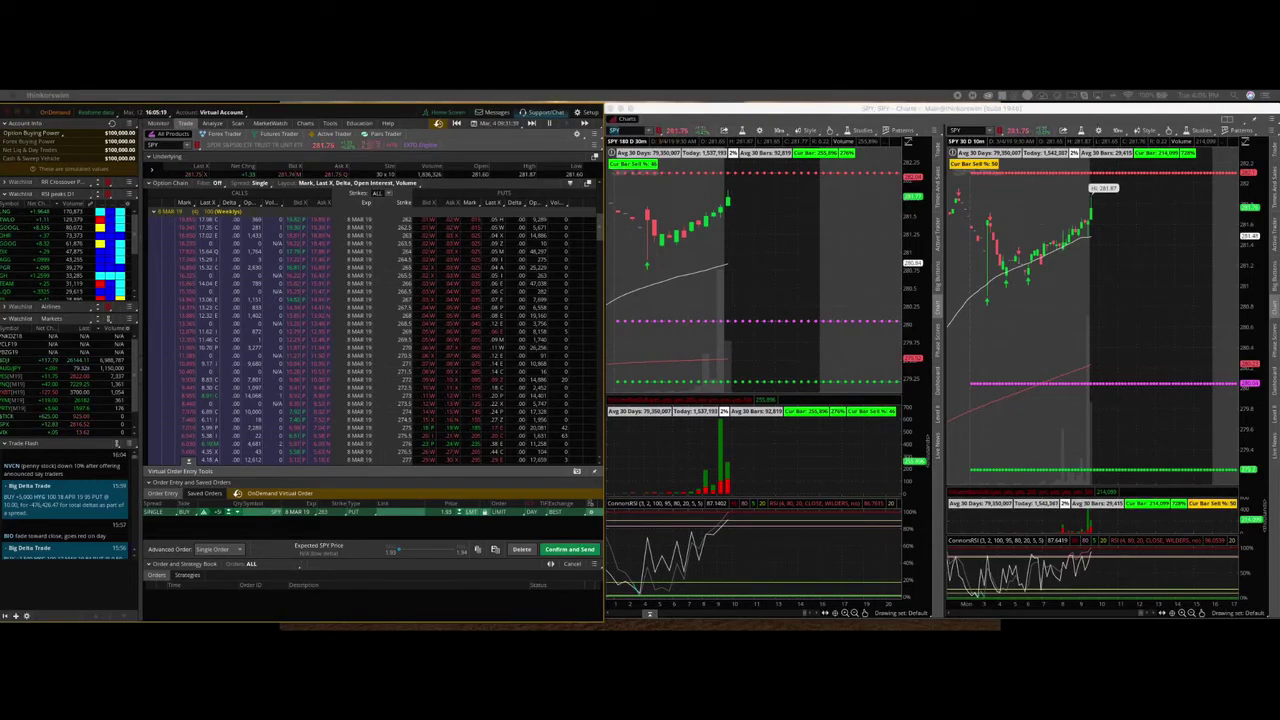
left_click(569, 549)
left_click_drag(704, 340, 664, 304)
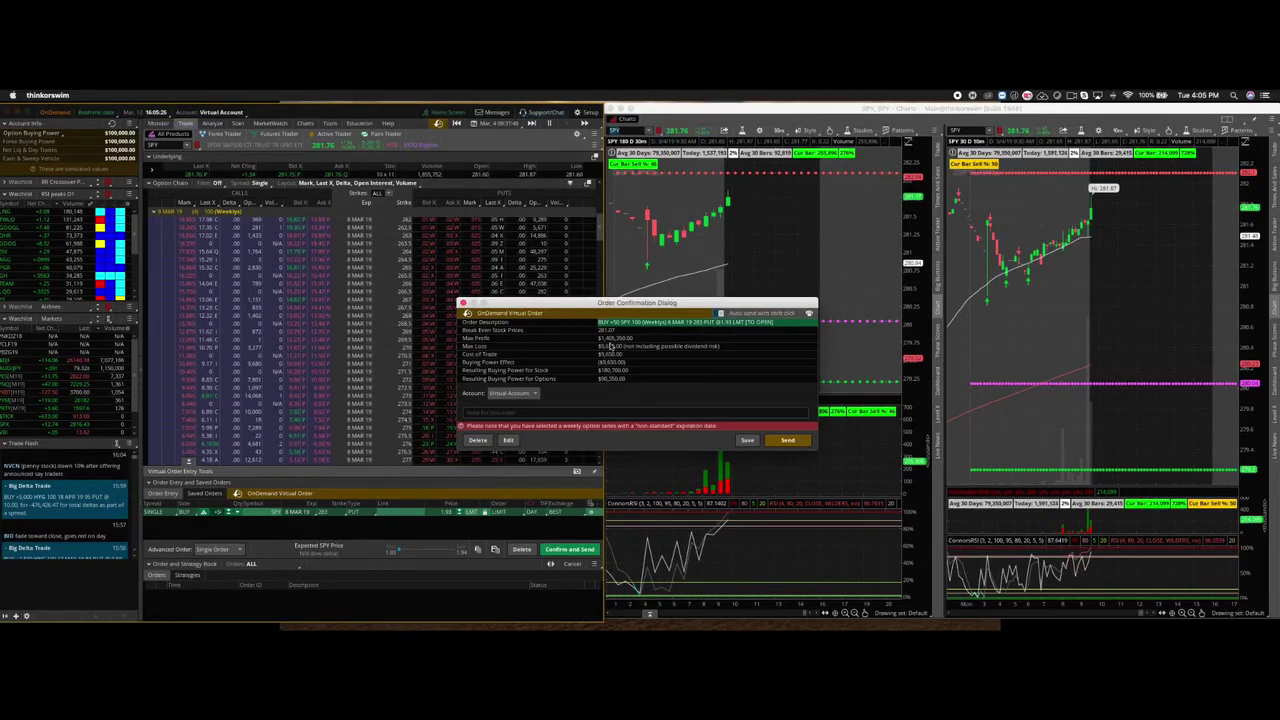
left_click(463, 303)
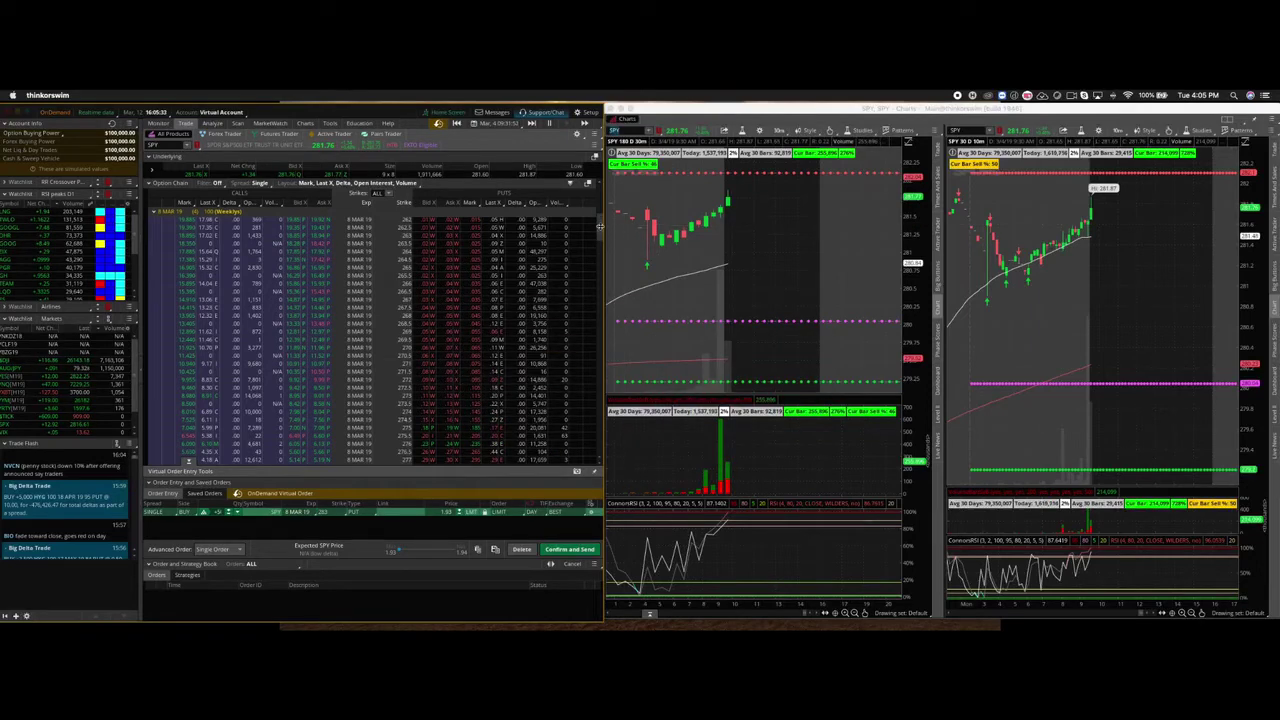
Set the 283 put order to 25 contracts at a 1.98 limit and analyze it as a simulated trade
left_click_drag(602, 228, 596, 263)
scroll(520, 268, "up", 5)
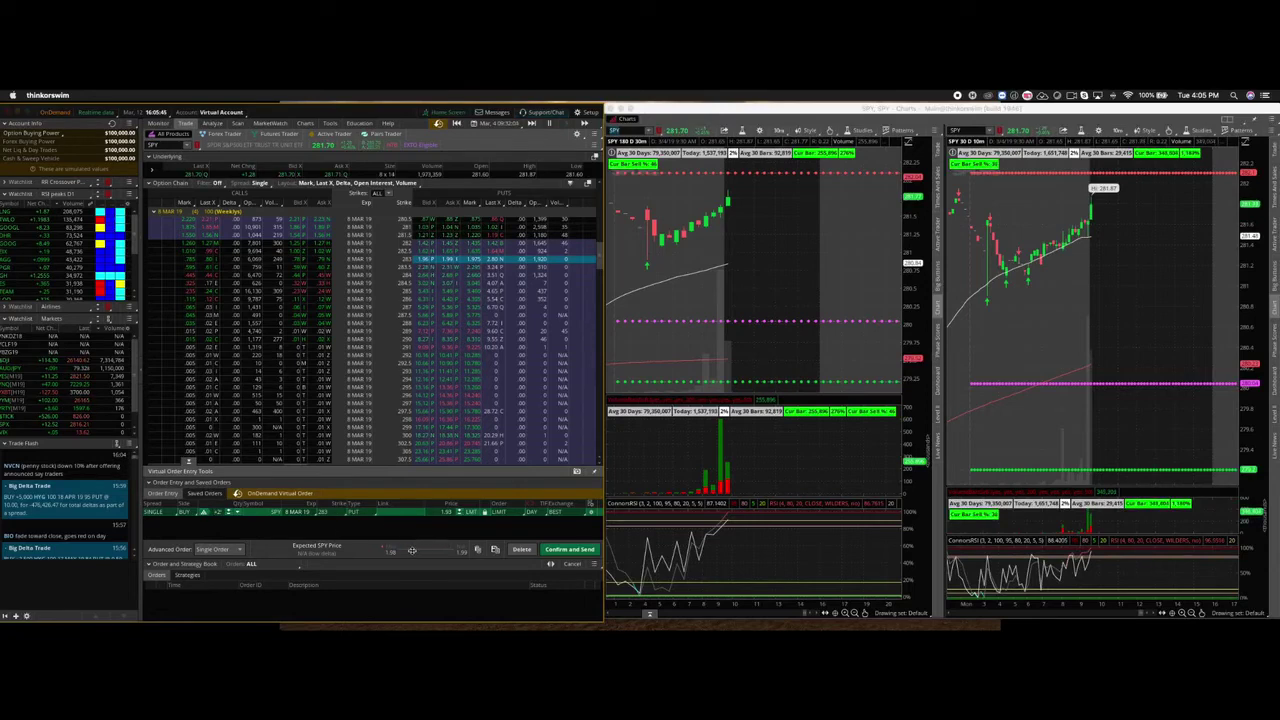
left_click_drag(411, 550, 398, 550)
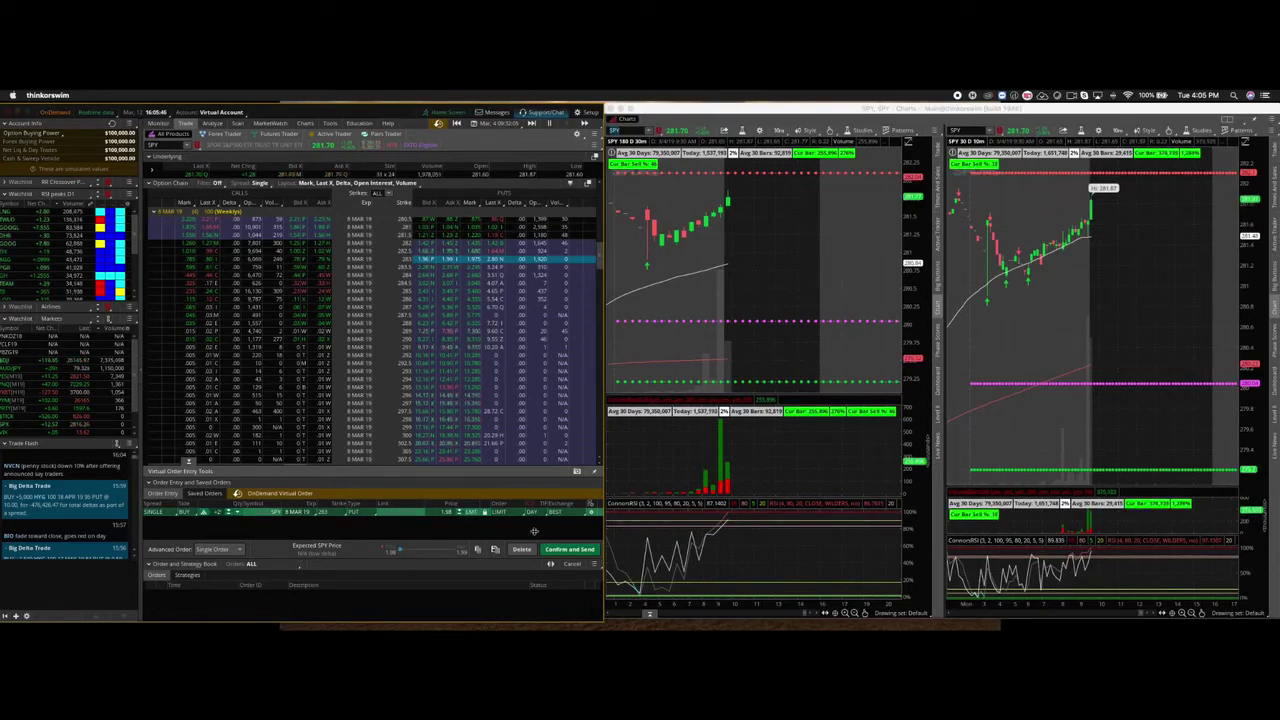
right_click(260, 514)
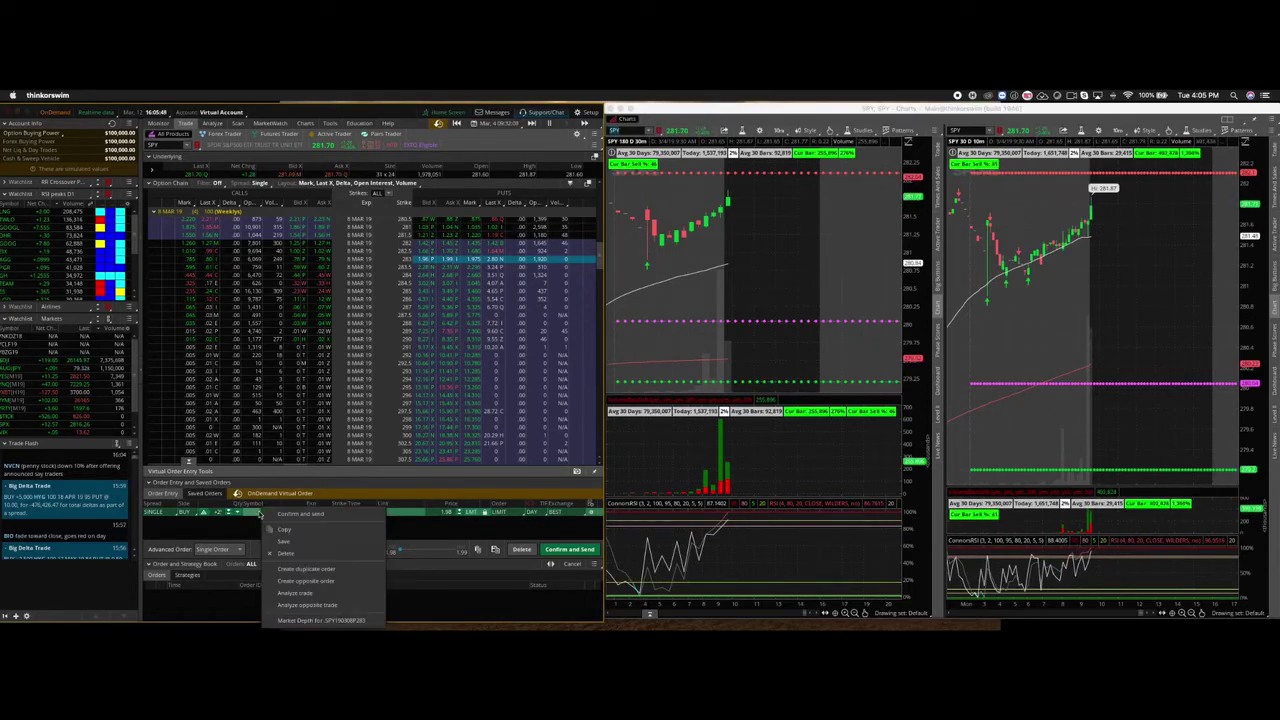
left_click(298, 593)
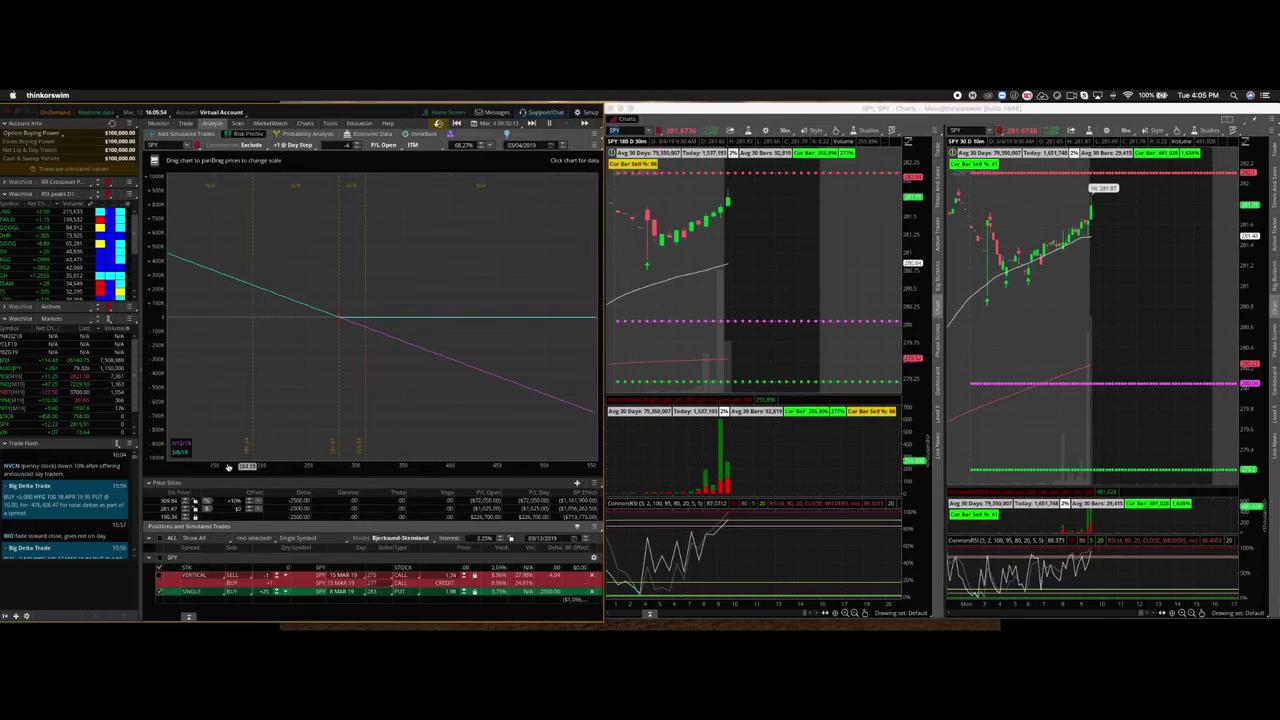
Rescale the risk profile's price axis to about 110 to 330 and delete the 275/277 call vertical from the simulated trades
left_click_drag(237, 470, 466, 462)
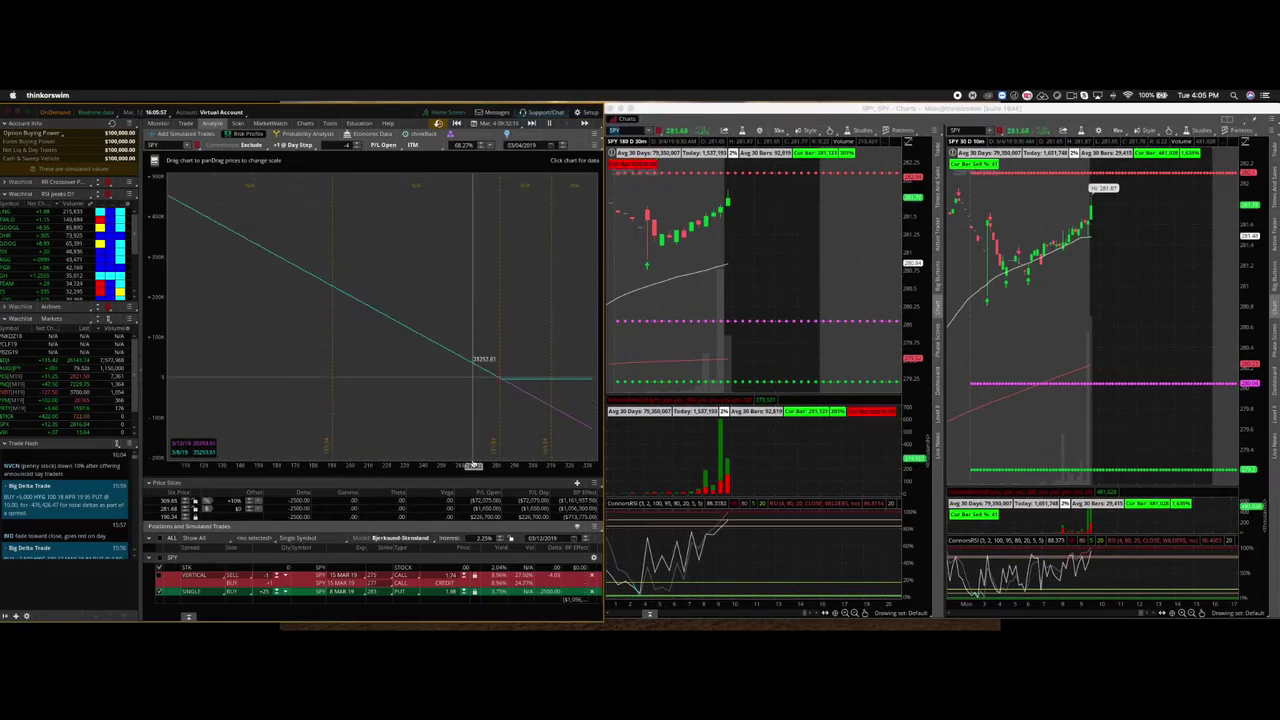
left_click(159, 591)
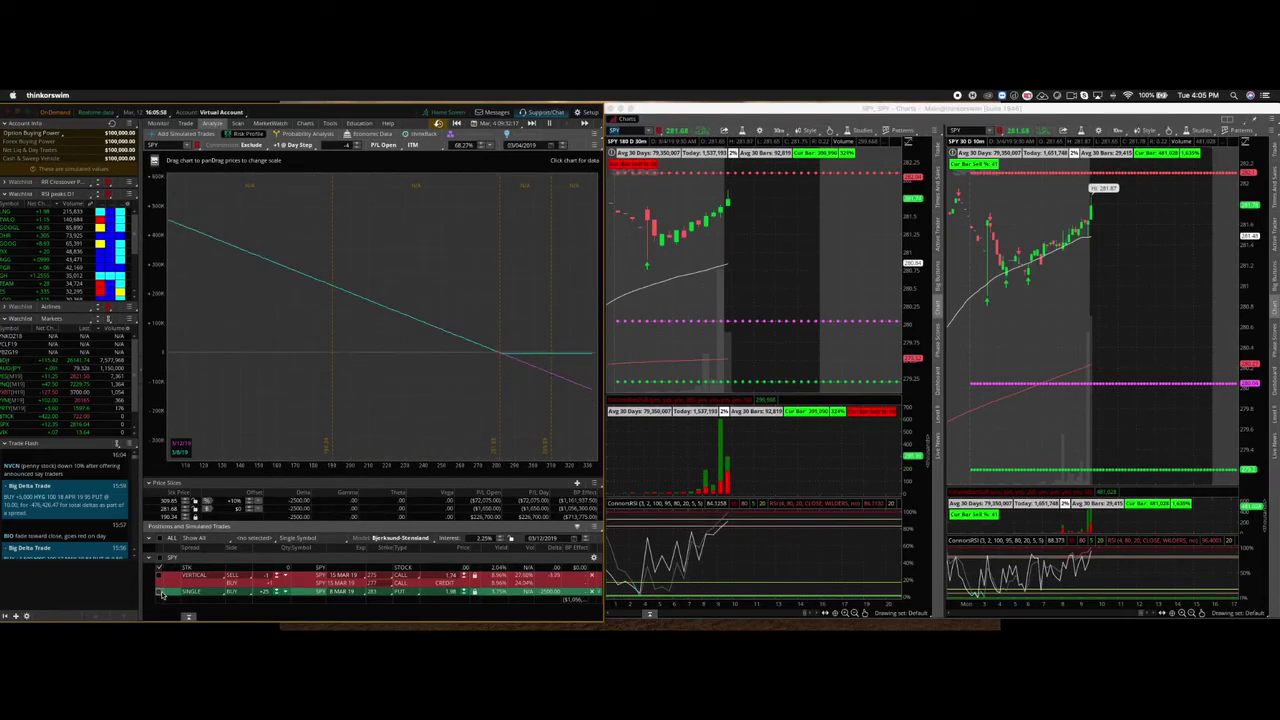
left_click(159, 591)
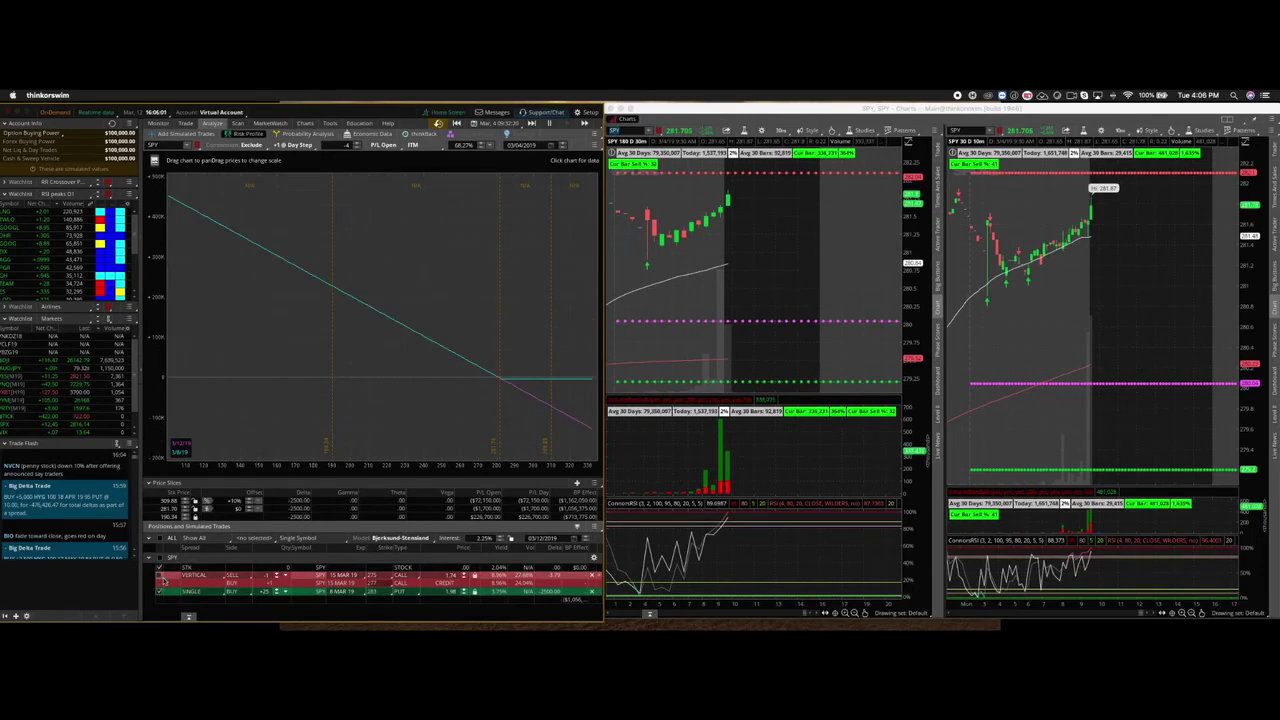
right_click(164, 579)
left_click(197, 553)
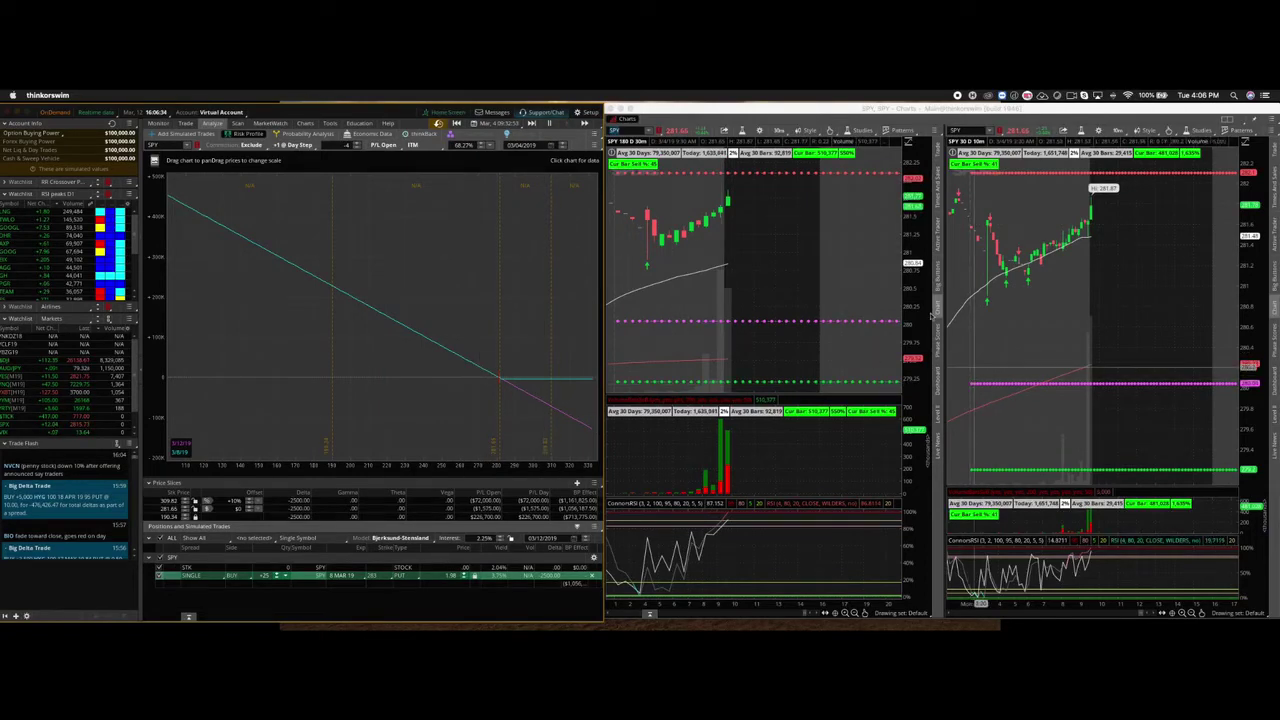
Compress the price axis of the 30-minute SPY chart to show a wider price range
left_click_drag(918, 302, 915, 338)
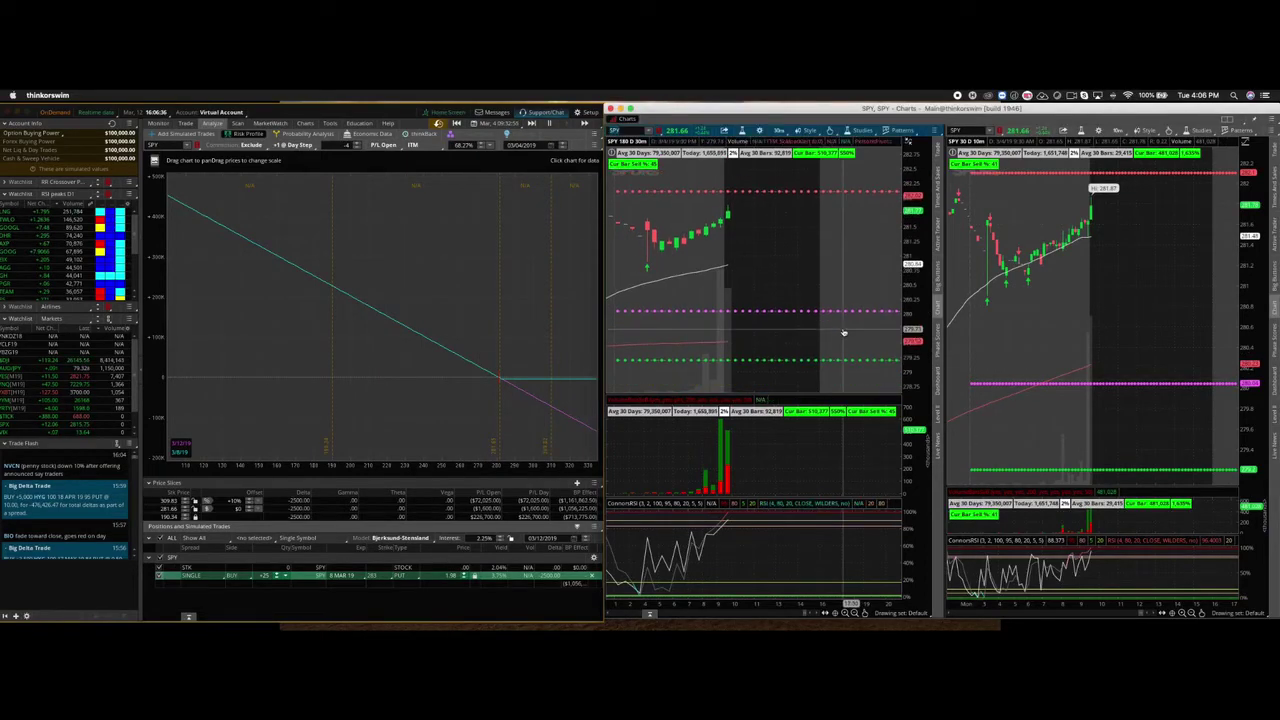
left_click_drag(914, 346, 911, 382)
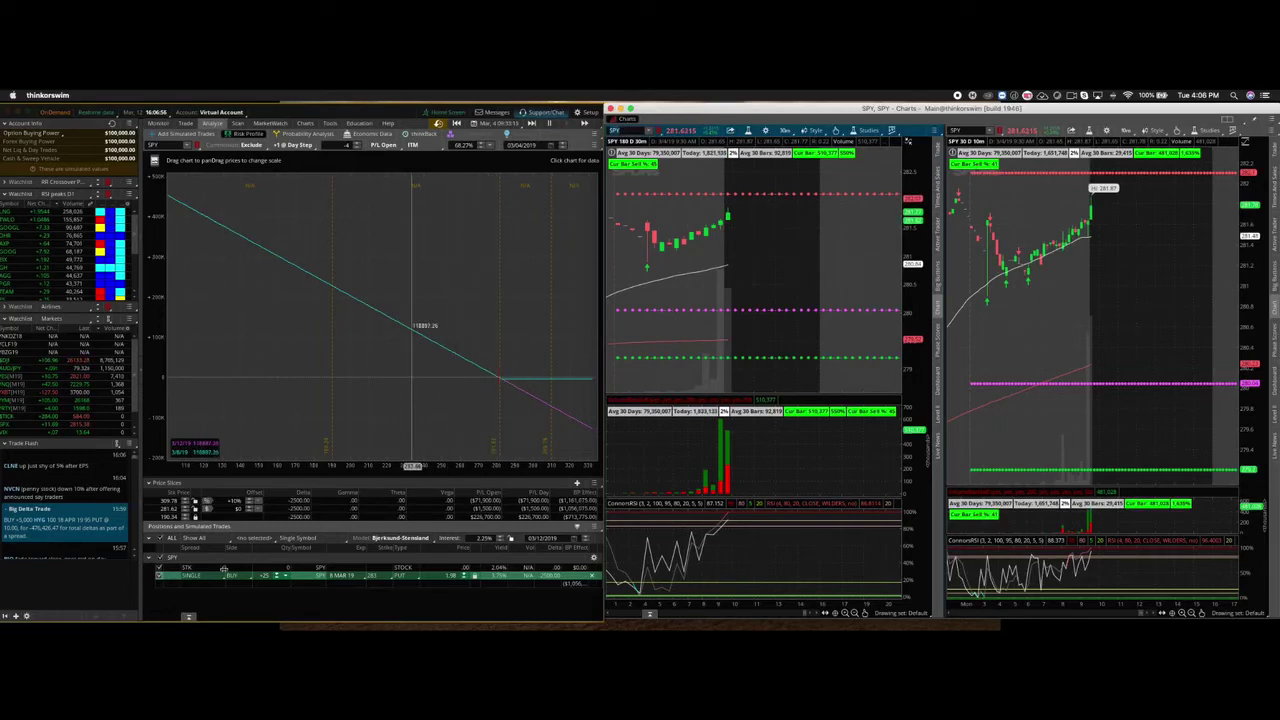
Return to the option chain and delete the pending 283 put order
left_click(184, 123)
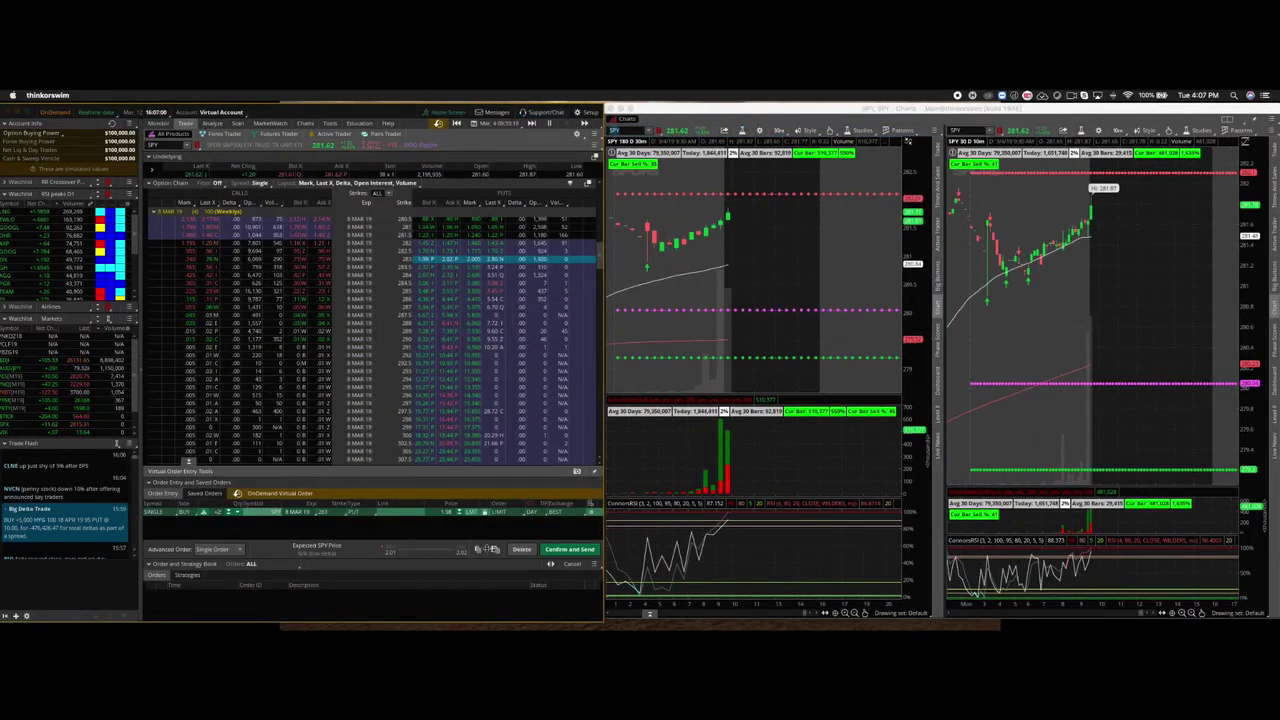
right_click(404, 513)
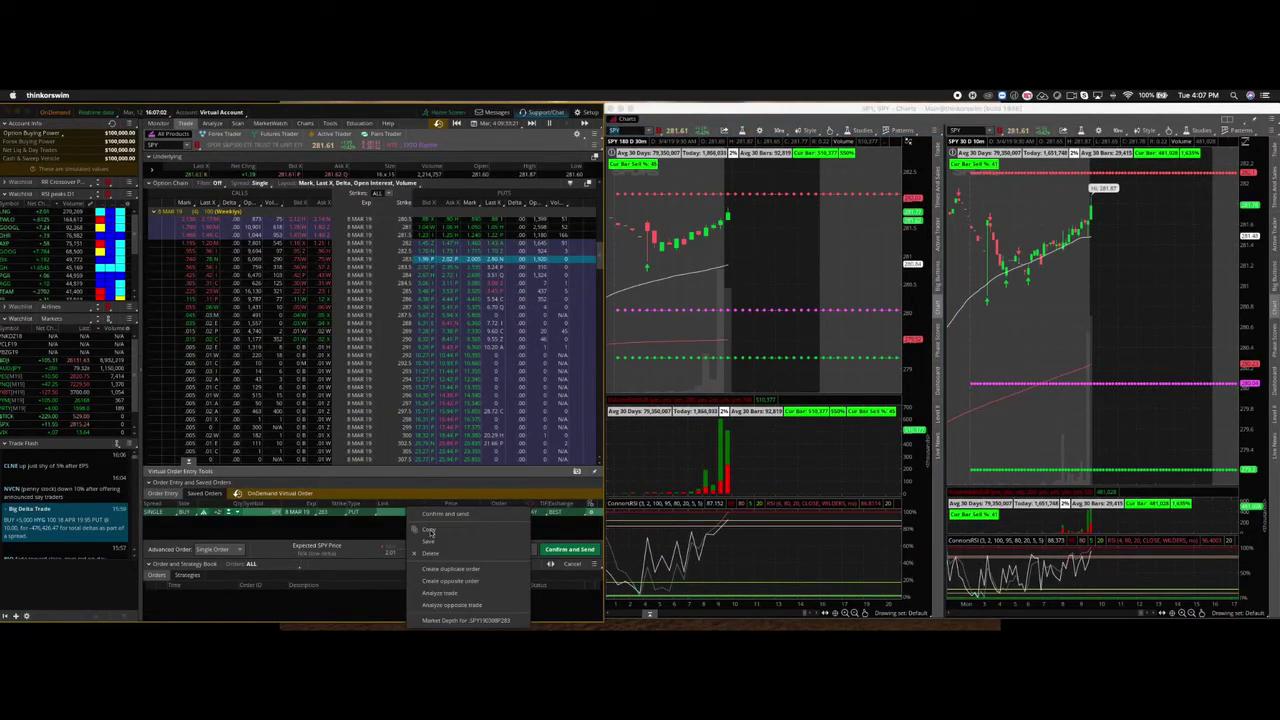
left_click(432, 553)
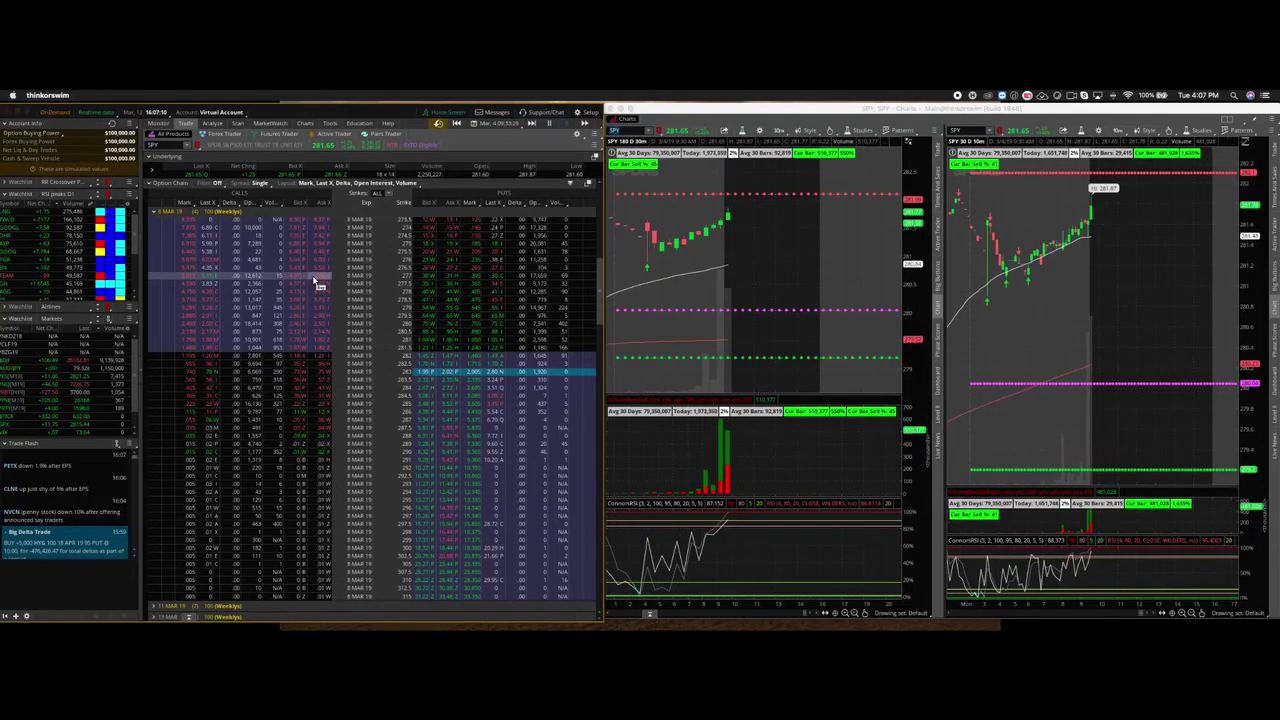
Create a sell call vertical on the 8 MAR 19 277 strike with a 279 long leg, for 100 contracts at a 1.75 limit
right_click(323, 278)
mouse_move(348, 298)
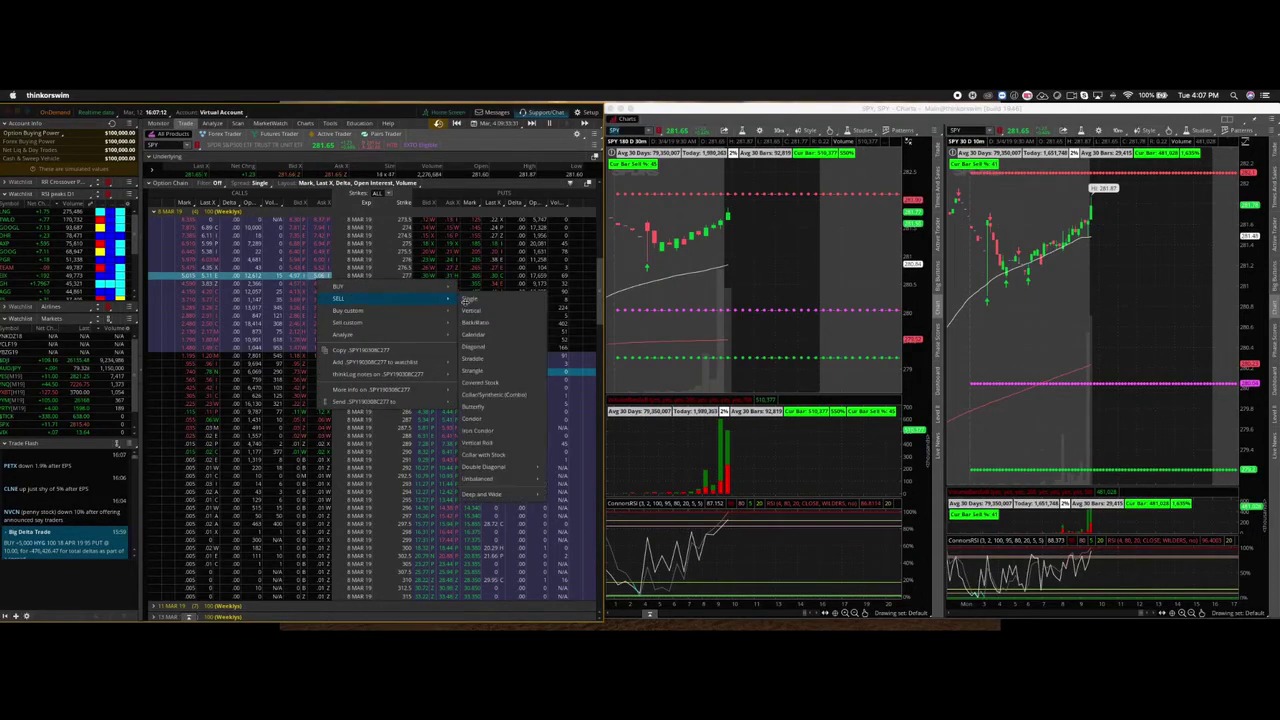
left_click(474, 310)
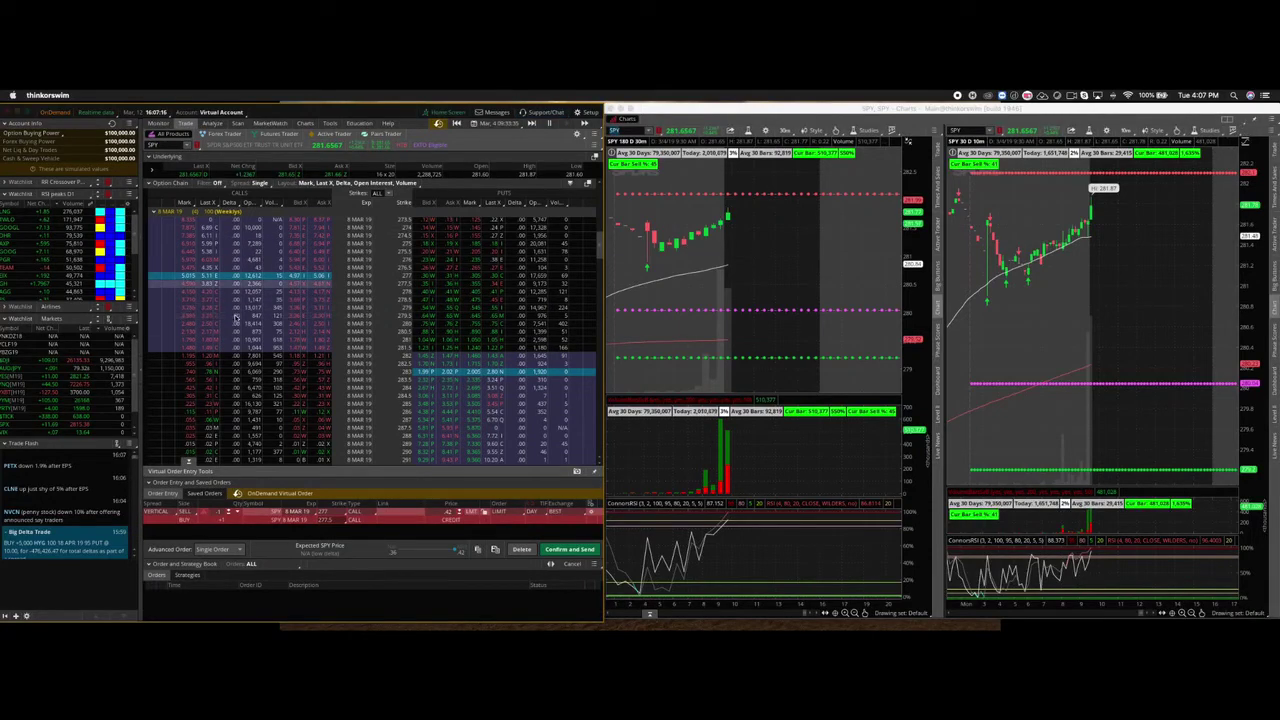
left_click(341, 521)
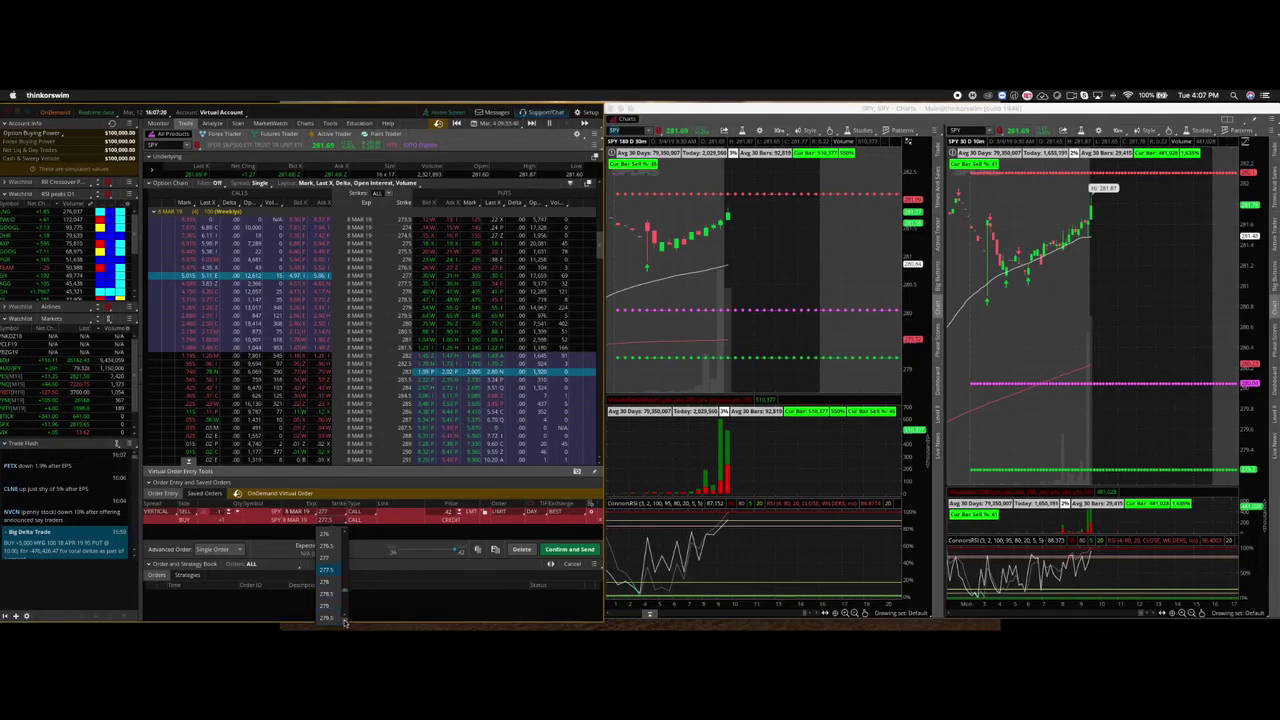
left_click(328, 618)
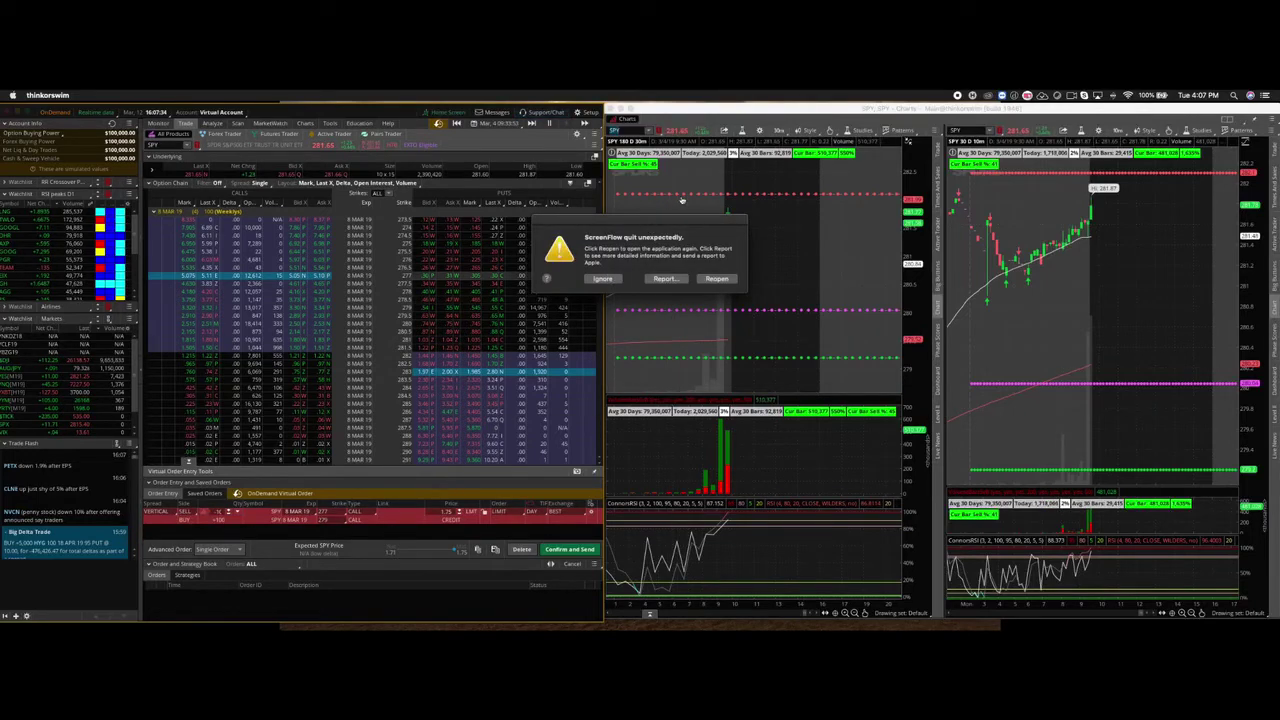
left_click_drag(650, 228, 383, 536)
left_click(343, 592)
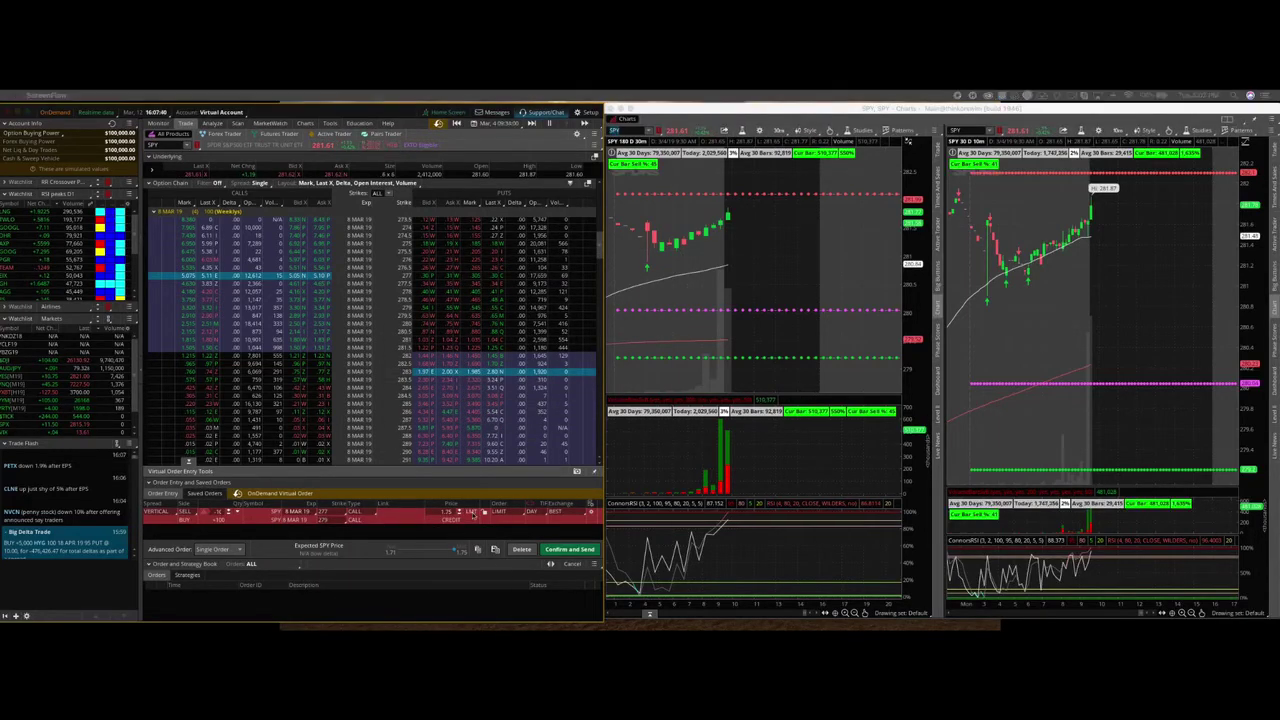
Review the 277/279 call vertical order, raise its quantity to 200 at a 1.75 limit and send it
left_click(557, 550)
left_click(557, 550)
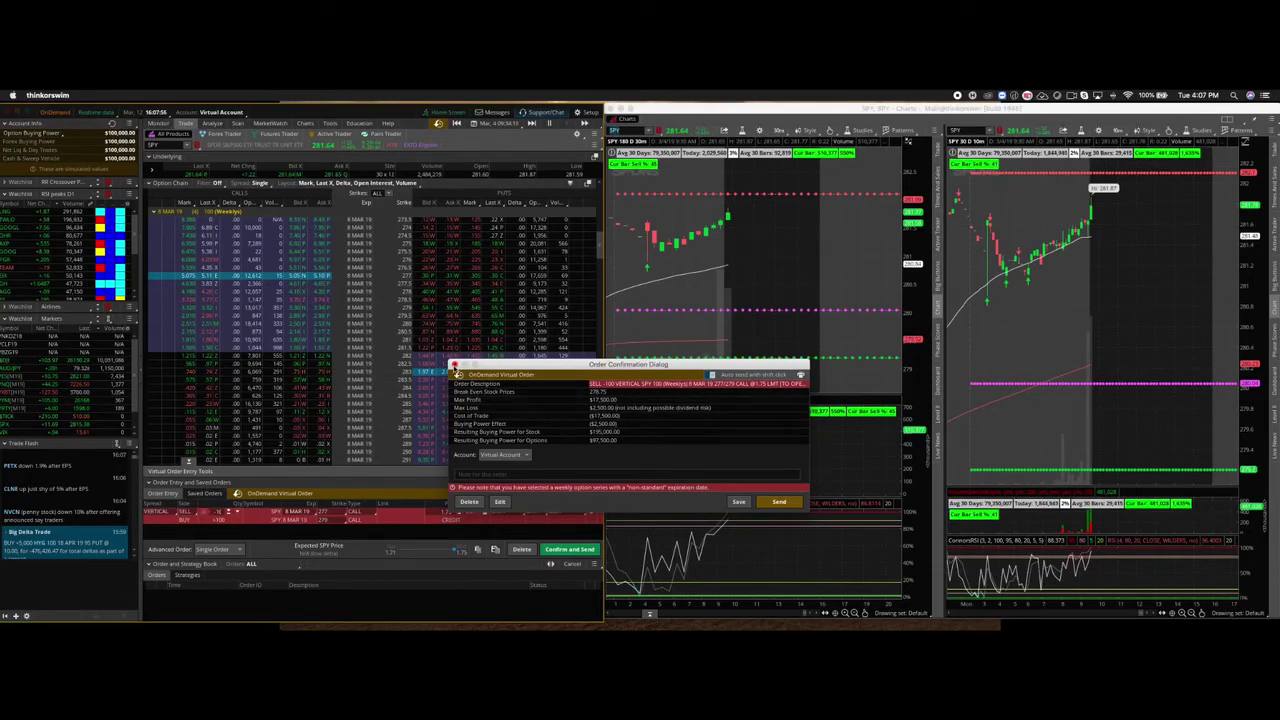
left_click(499, 501)
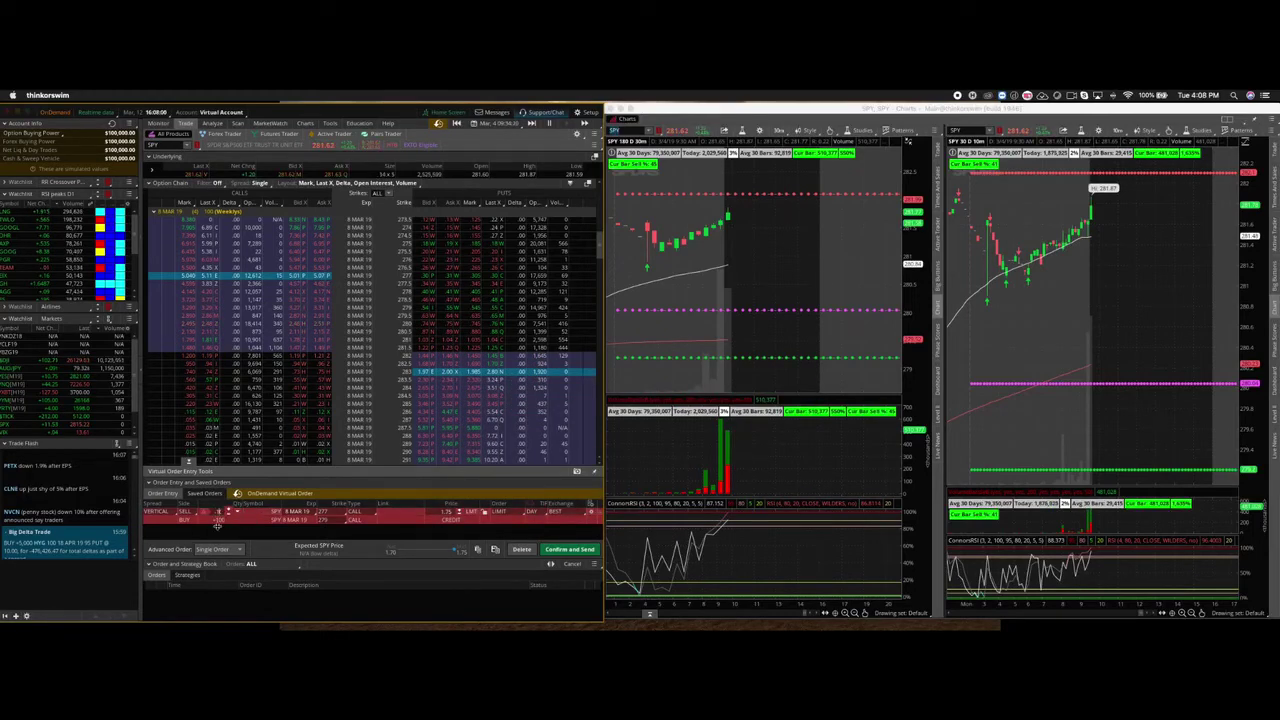
left_click(572, 550)
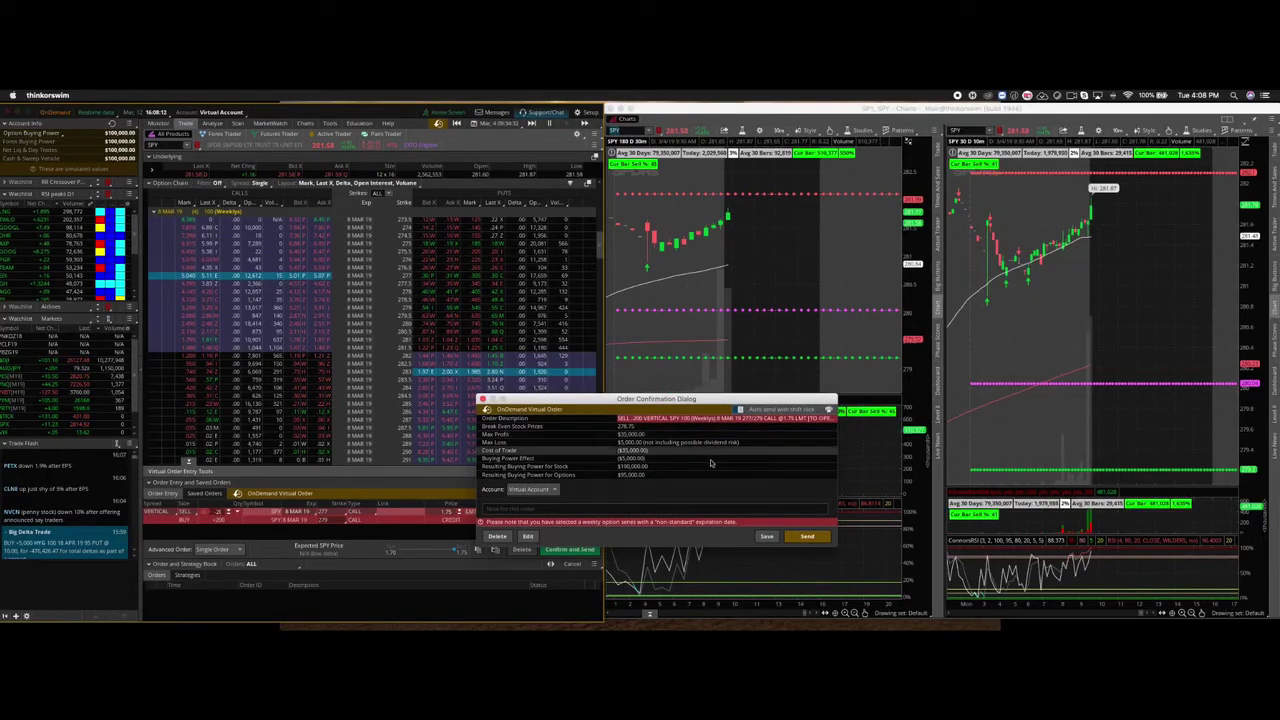
left_click(805, 537)
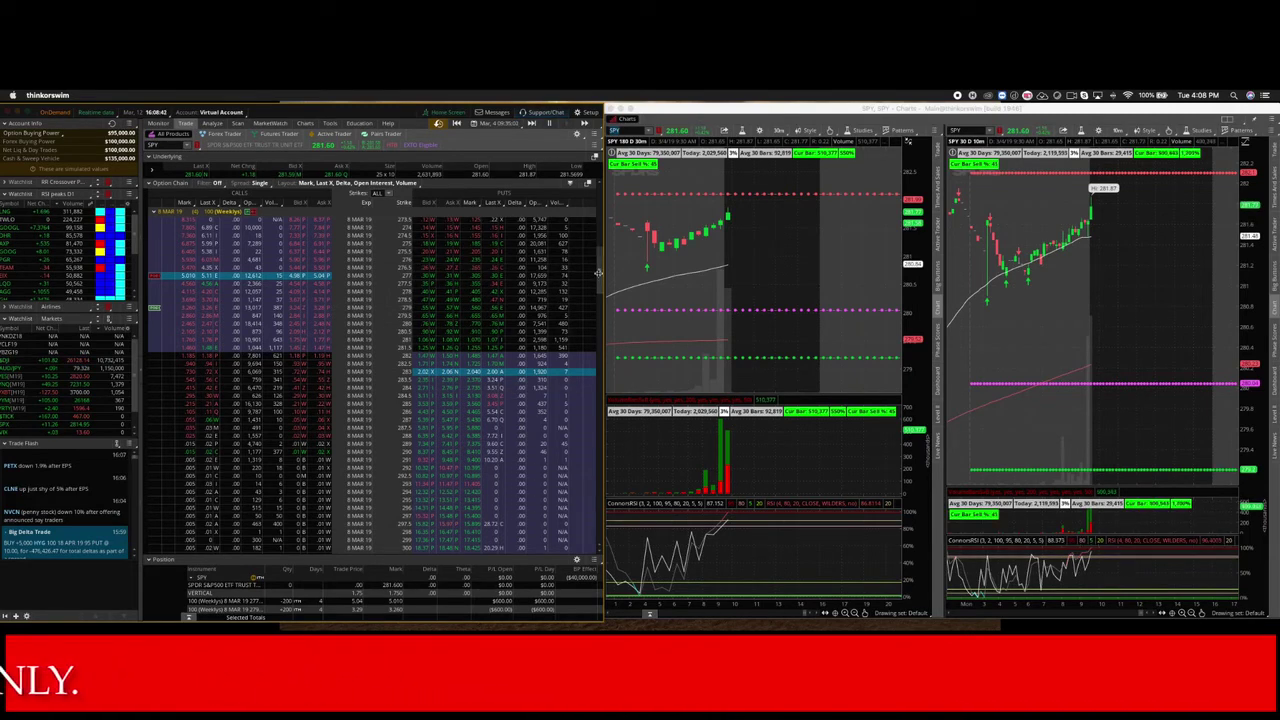
Compress the price axis of the 10-minute SPY chart and pan it to centre the candles and pivot lines
scroll(597, 272, "down", 1)
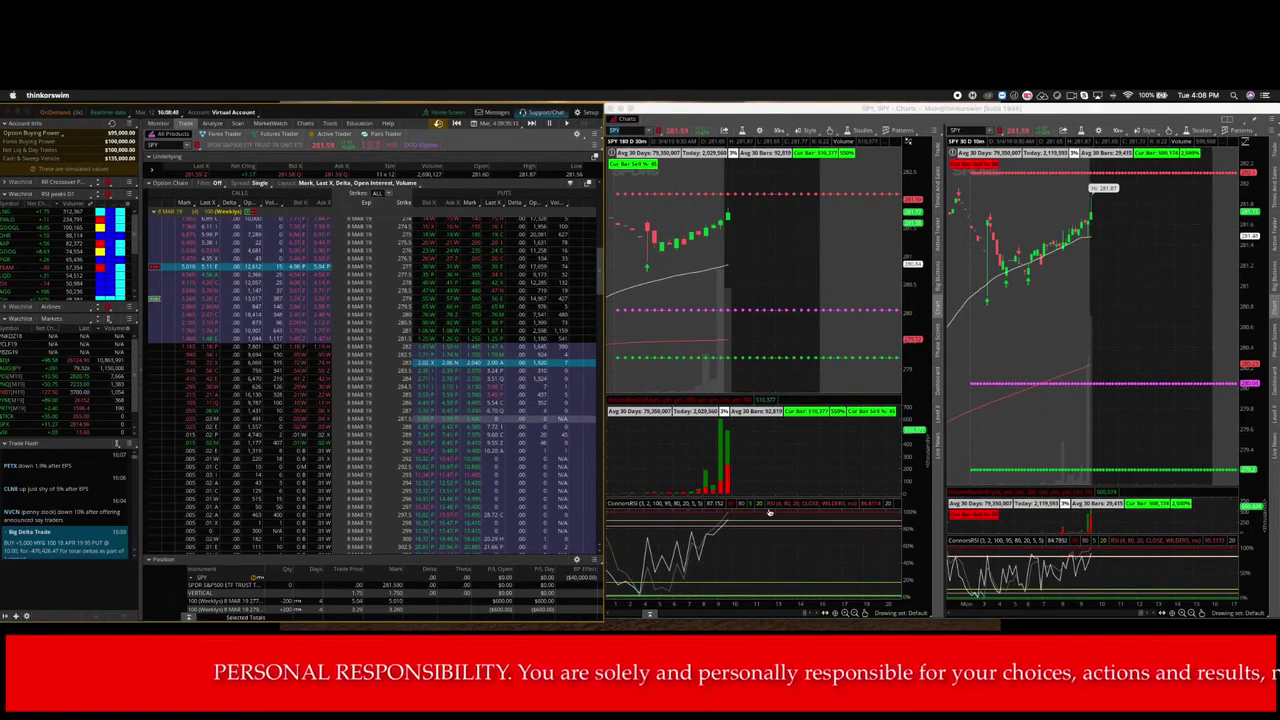
left_click_drag(1258, 340, 1258, 355)
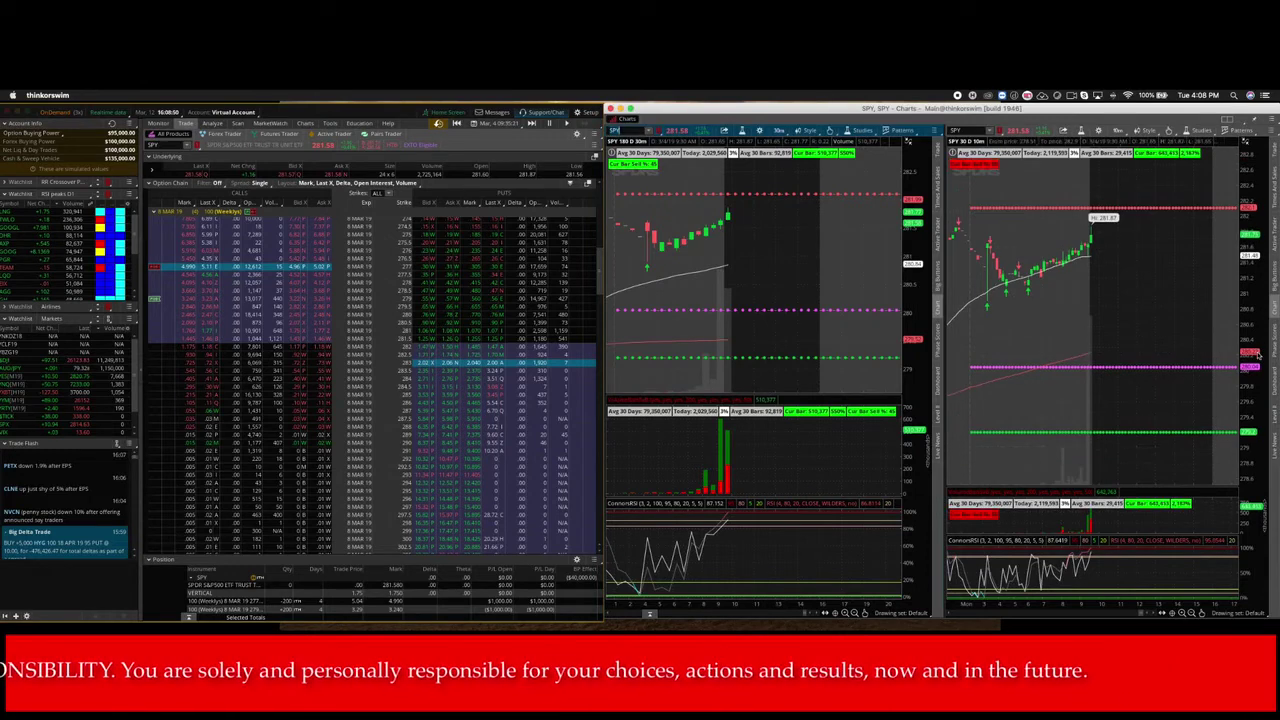
left_click_drag(1163, 380, 1095, 320)
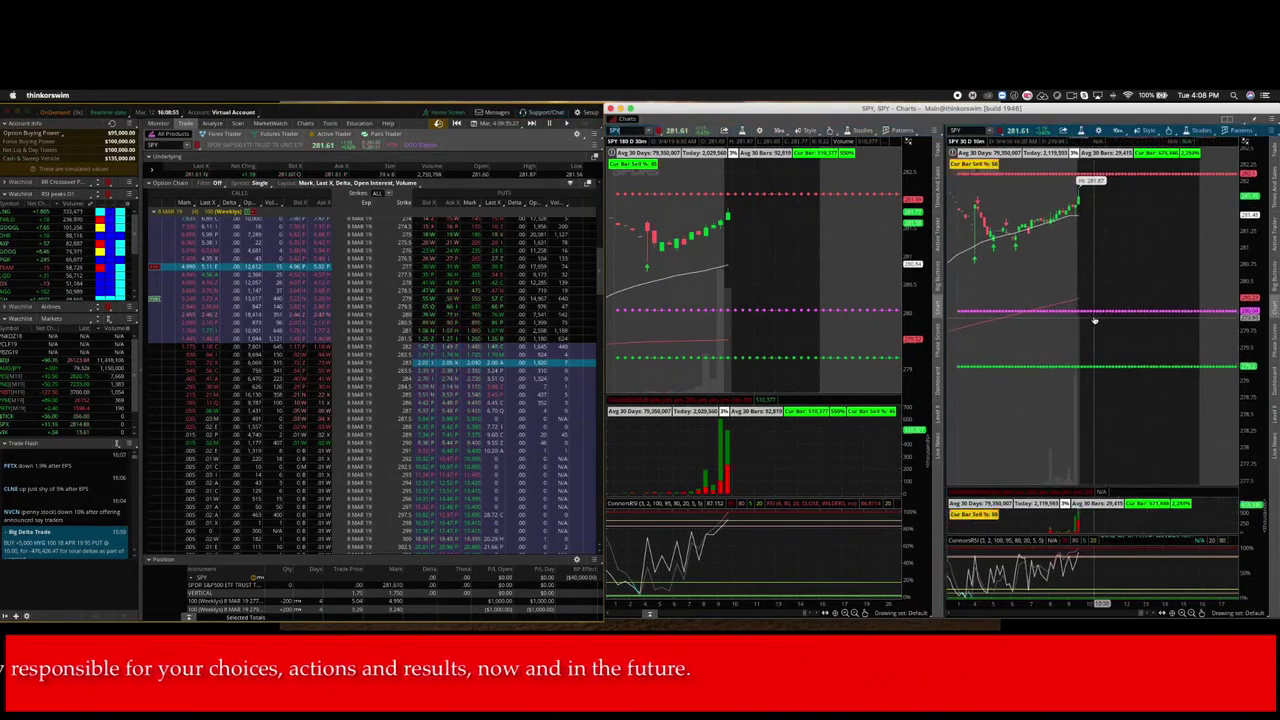
right_click(1095, 320)
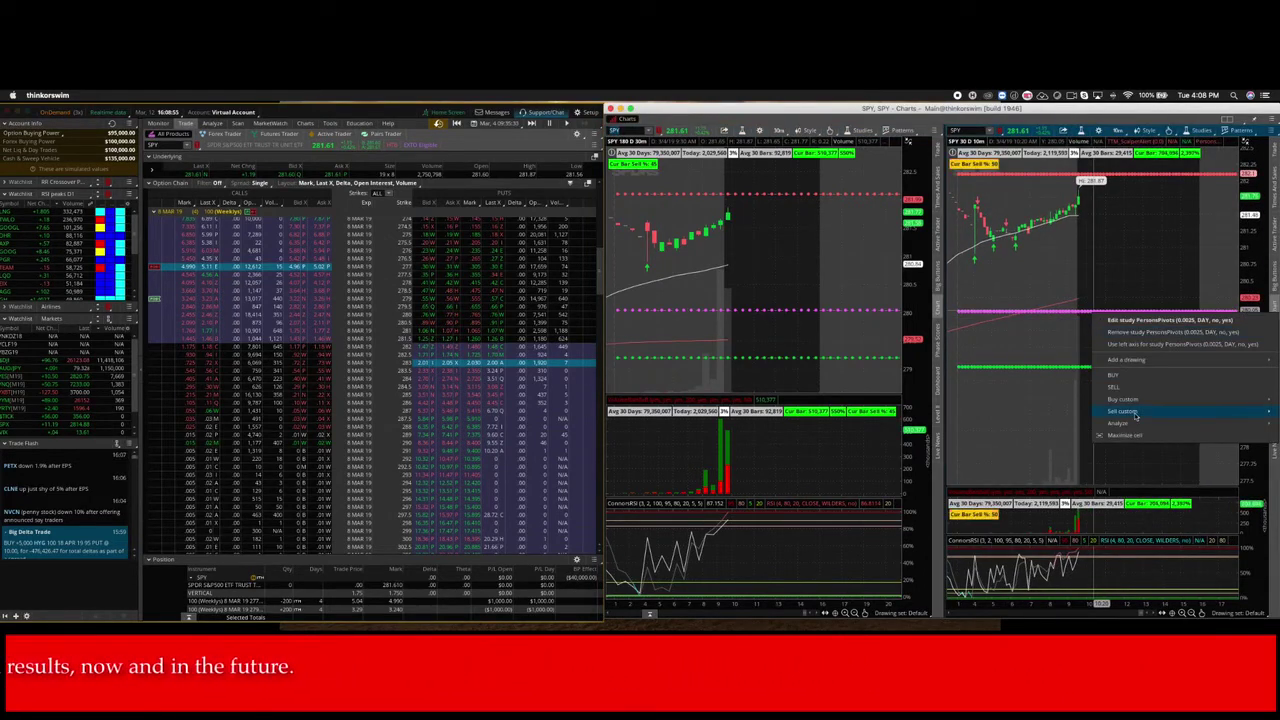
mouse_move(1135, 414)
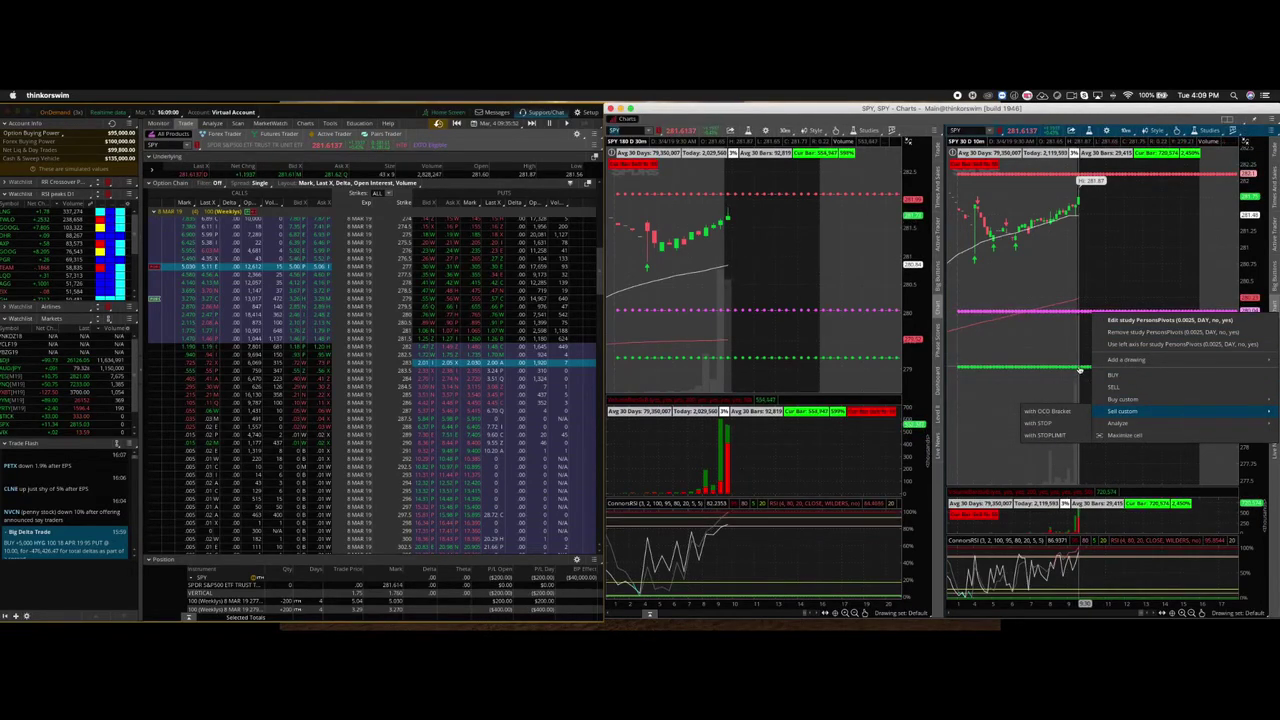
left_click(1097, 380)
Enlarge the 30-minute SPY chart's price pane by shrinking its volume and ConnorsRSI panes, and shift the 10-minute chart slightly
left_click_drag(1120, 397, 1077, 371)
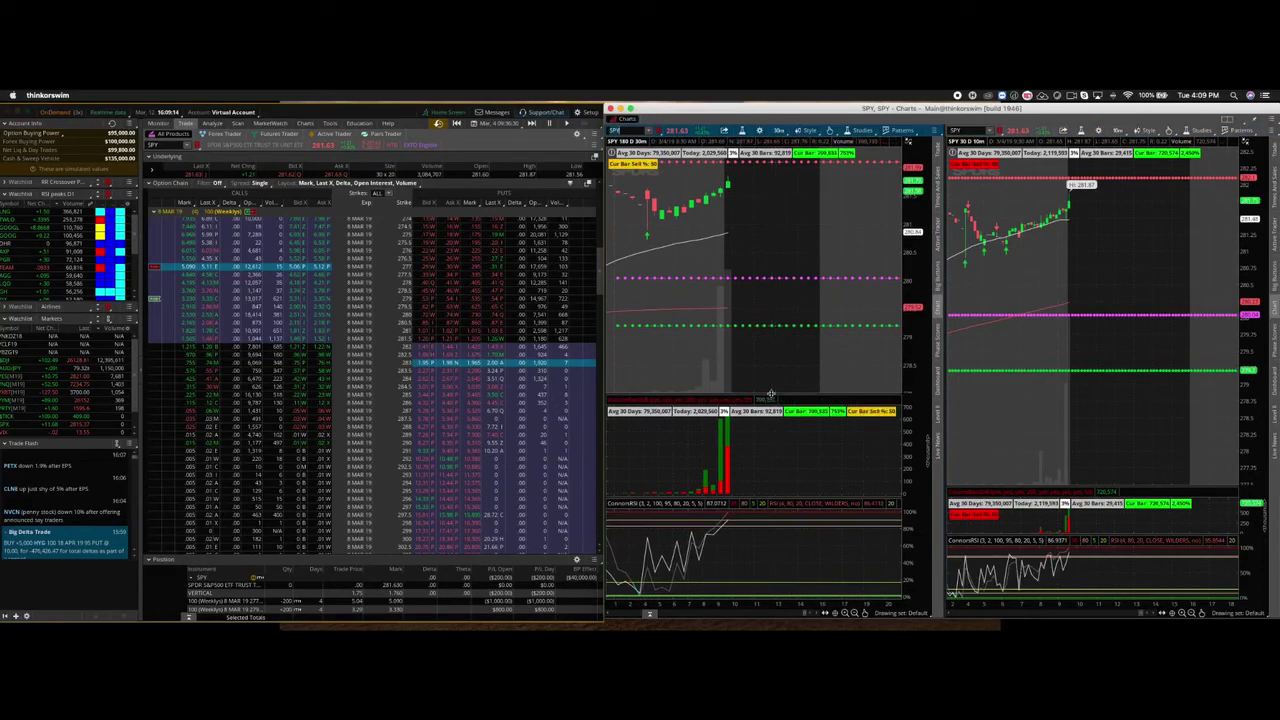
left_click_drag(771, 393, 765, 440)
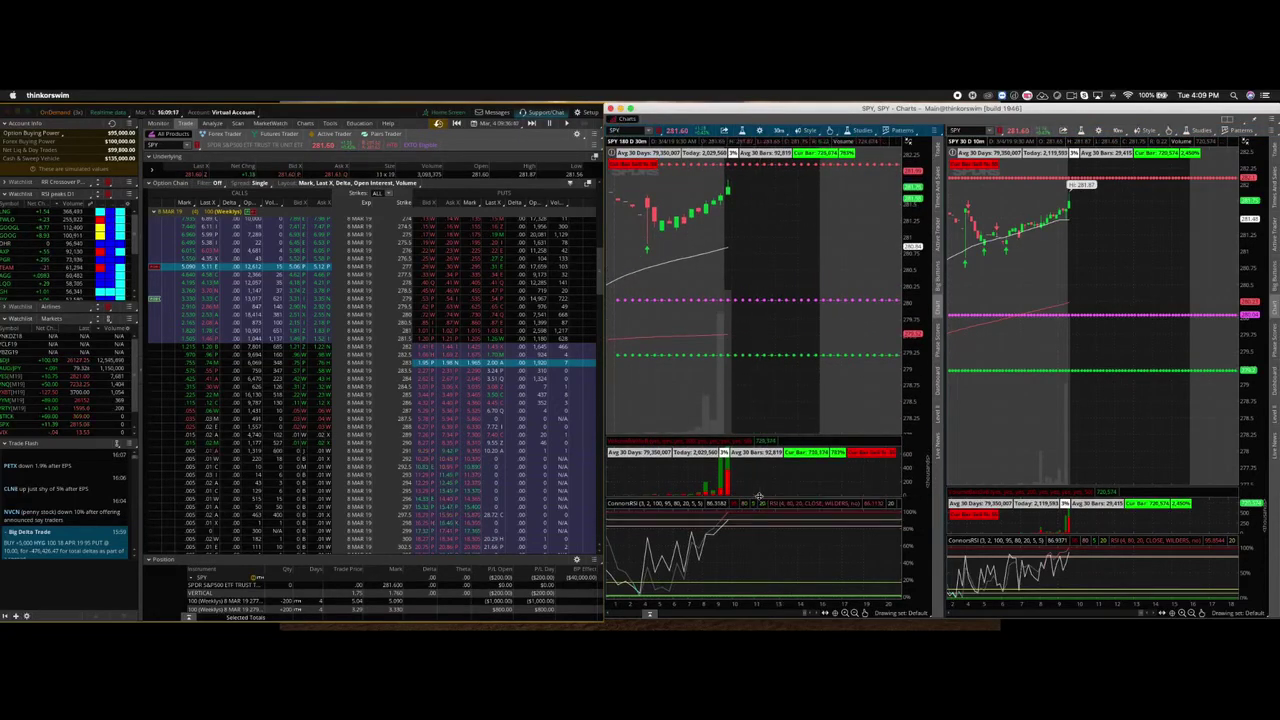
left_click_drag(759, 497, 760, 526)
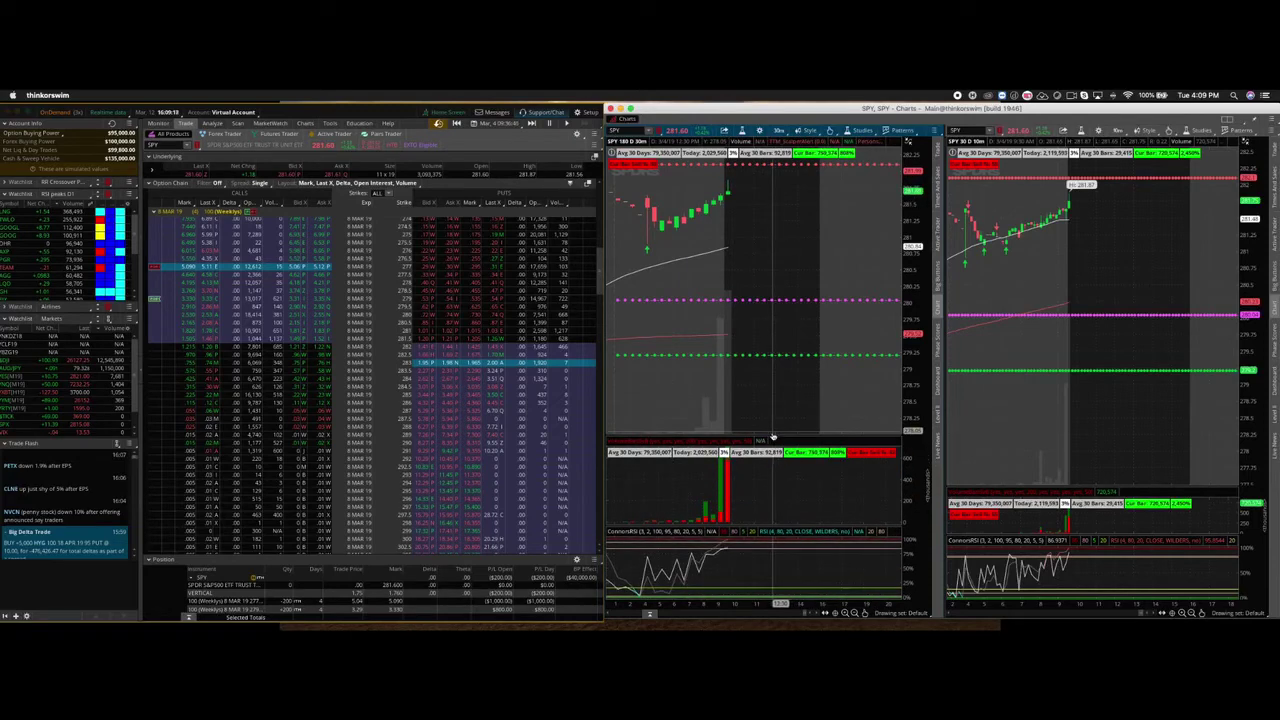
left_click_drag(772, 437, 774, 446)
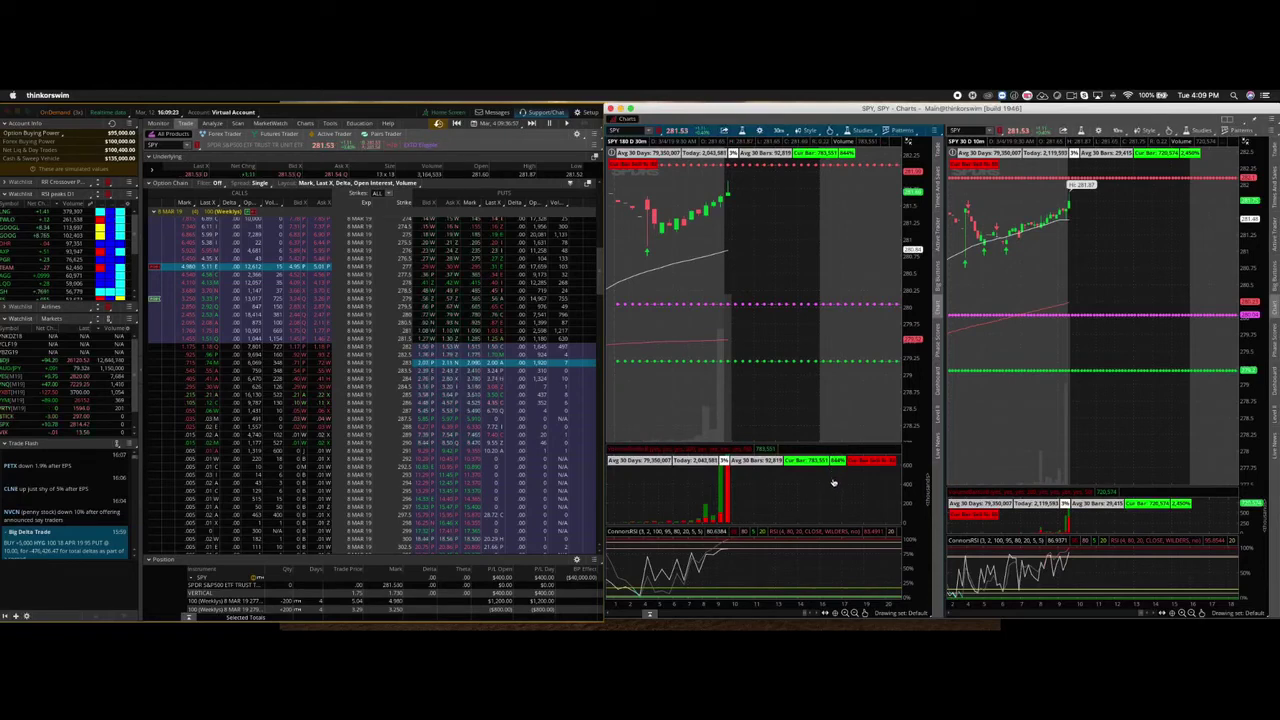
left_click_drag(810, 443, 810, 466)
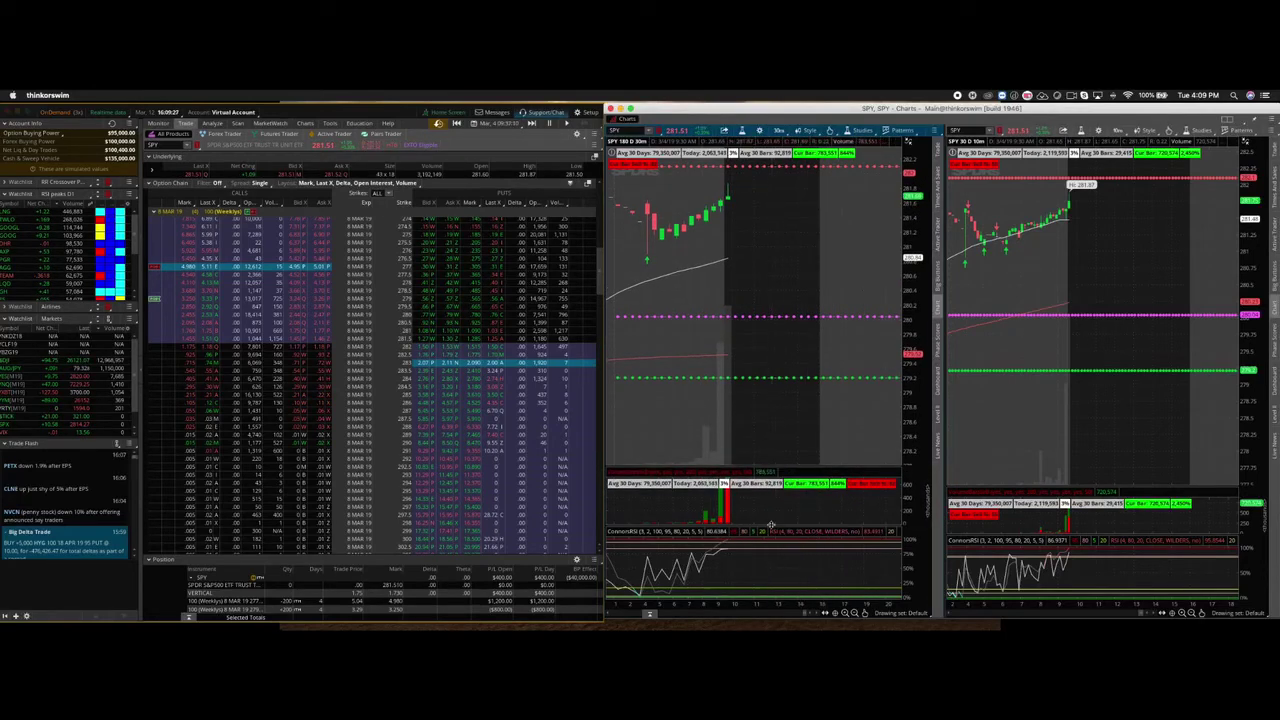
left_click_drag(773, 526, 773, 537)
left_click_drag(776, 479, 777, 494)
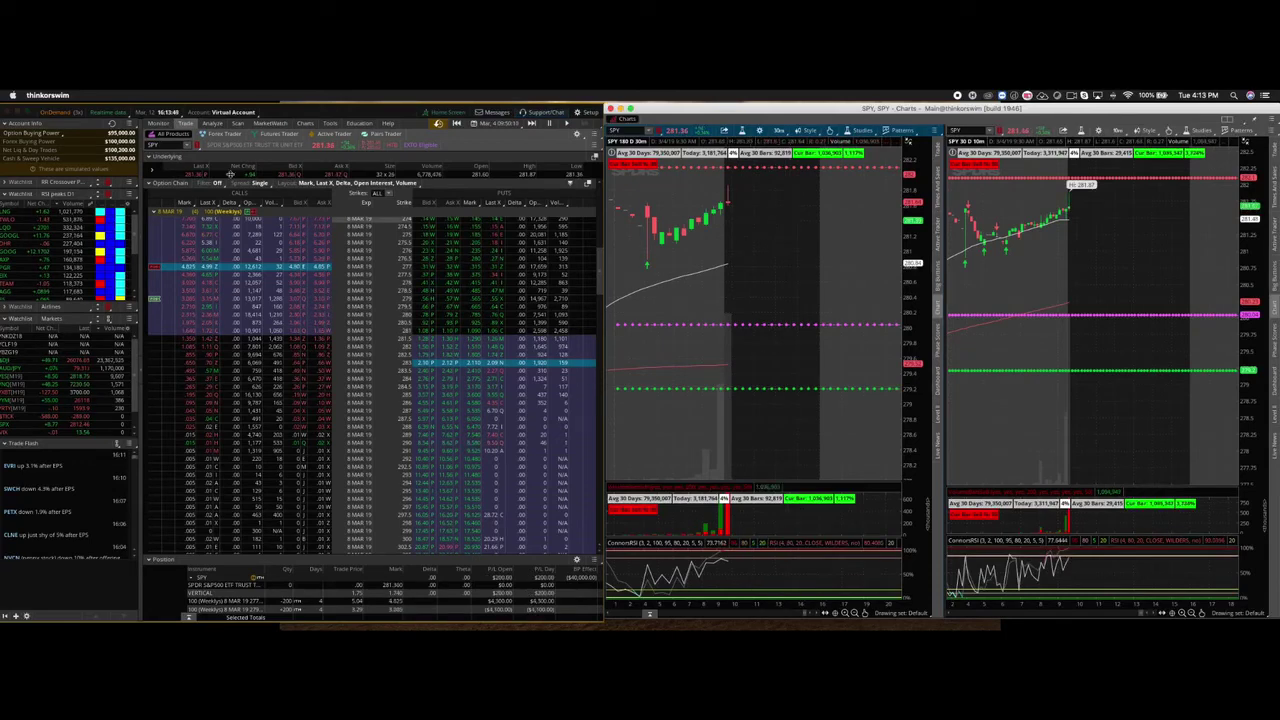
Switch the chart grid to a single cell showing the 10-minute SPY chart and adjust its time range
left_click(522, 208)
left_click(780, 140)
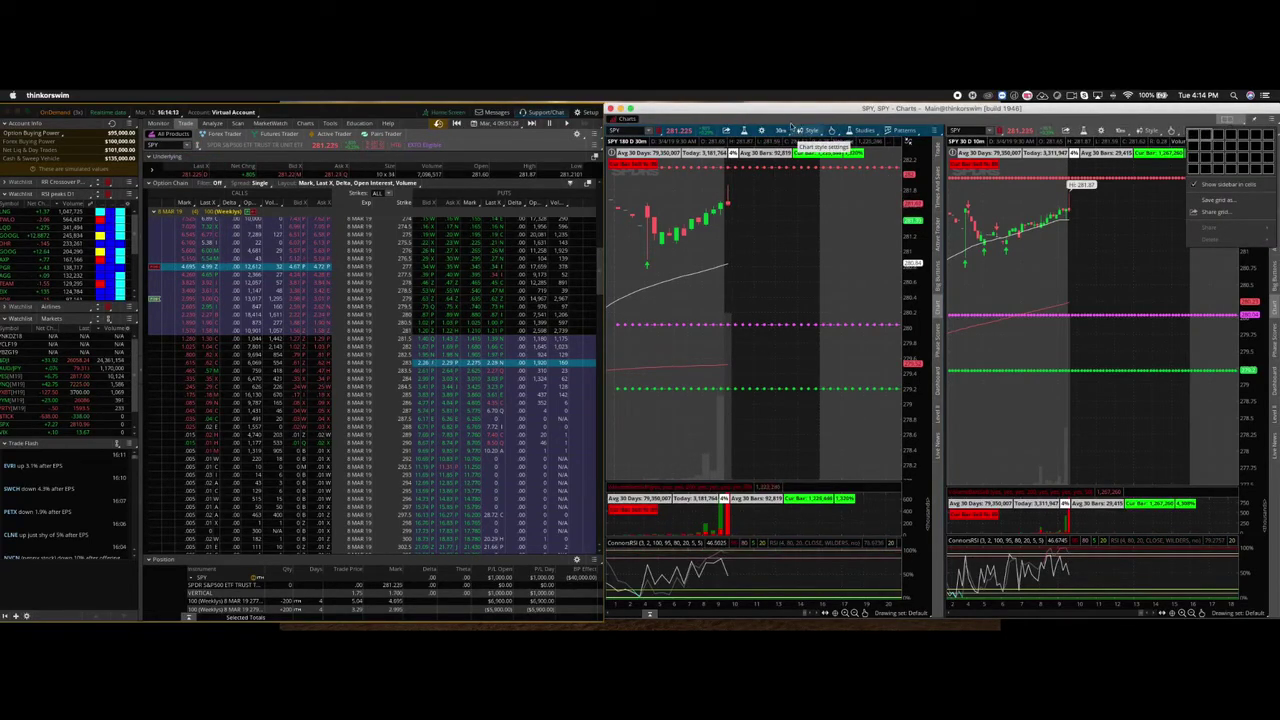
left_click(1148, 190)
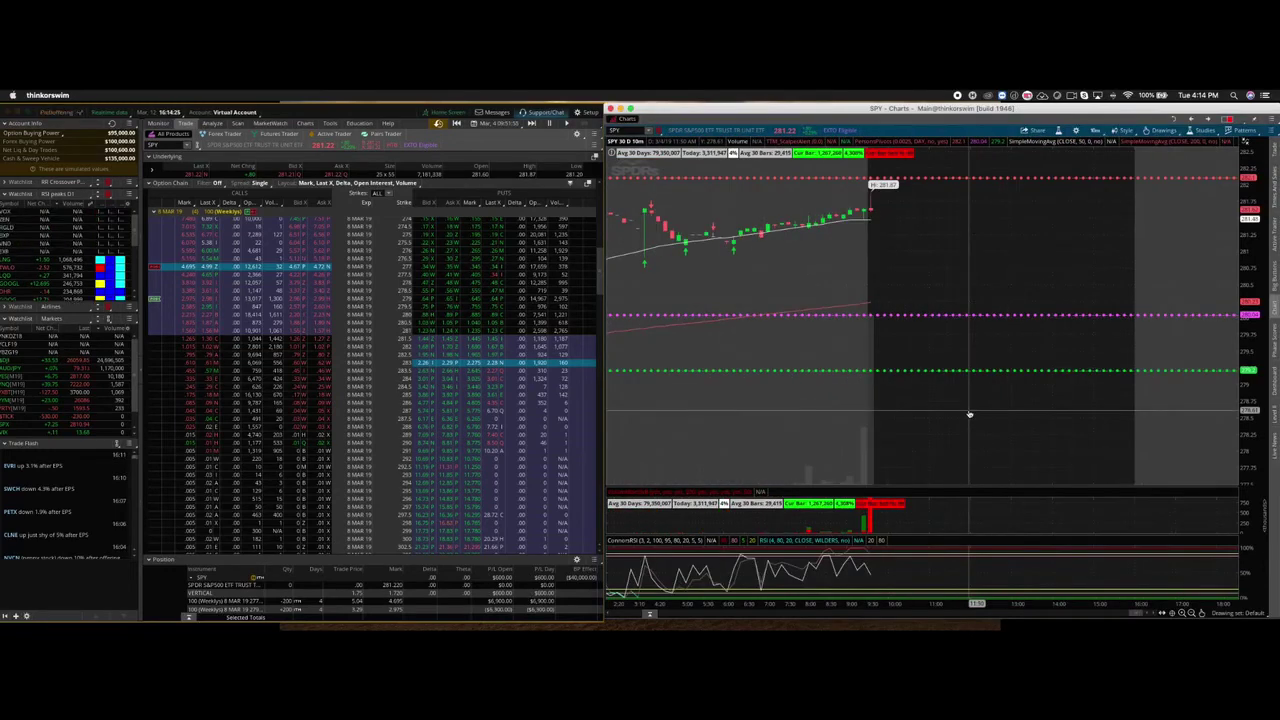
scroll(969, 415, "down", 2)
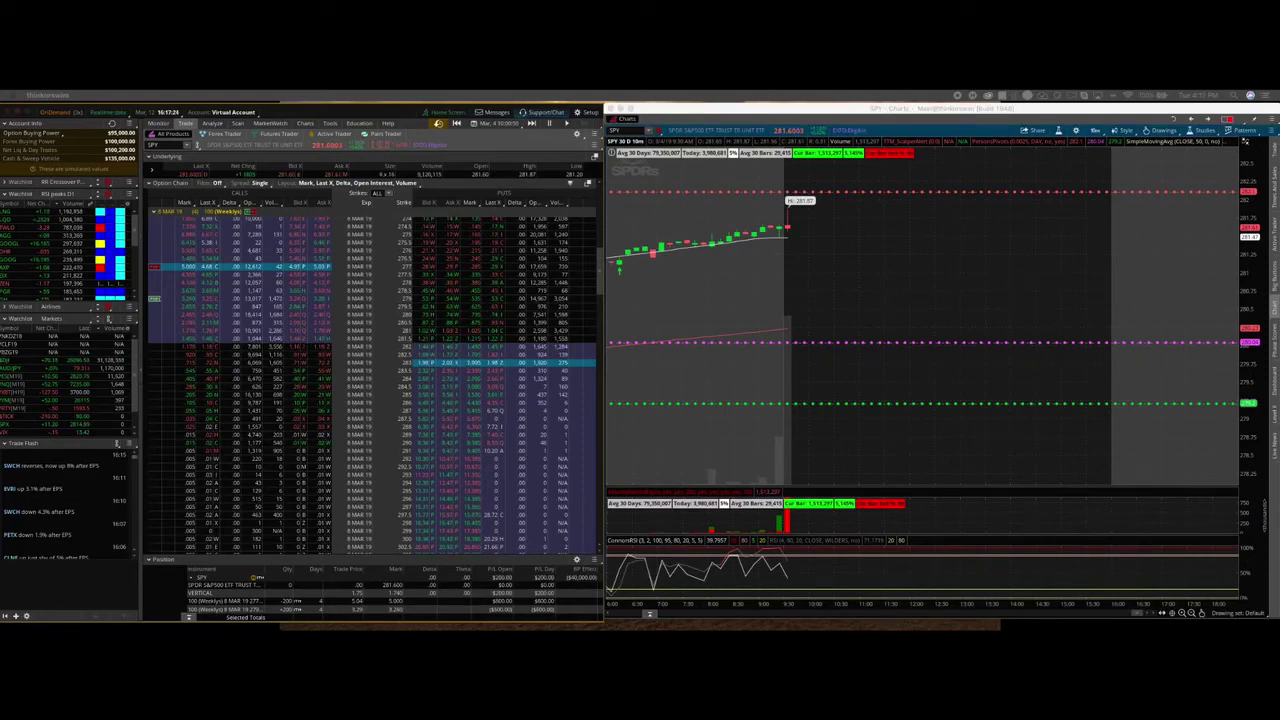
Try to change the chart's symbol to SPX
left_click(628, 133)
type("SPX")
key("Return")
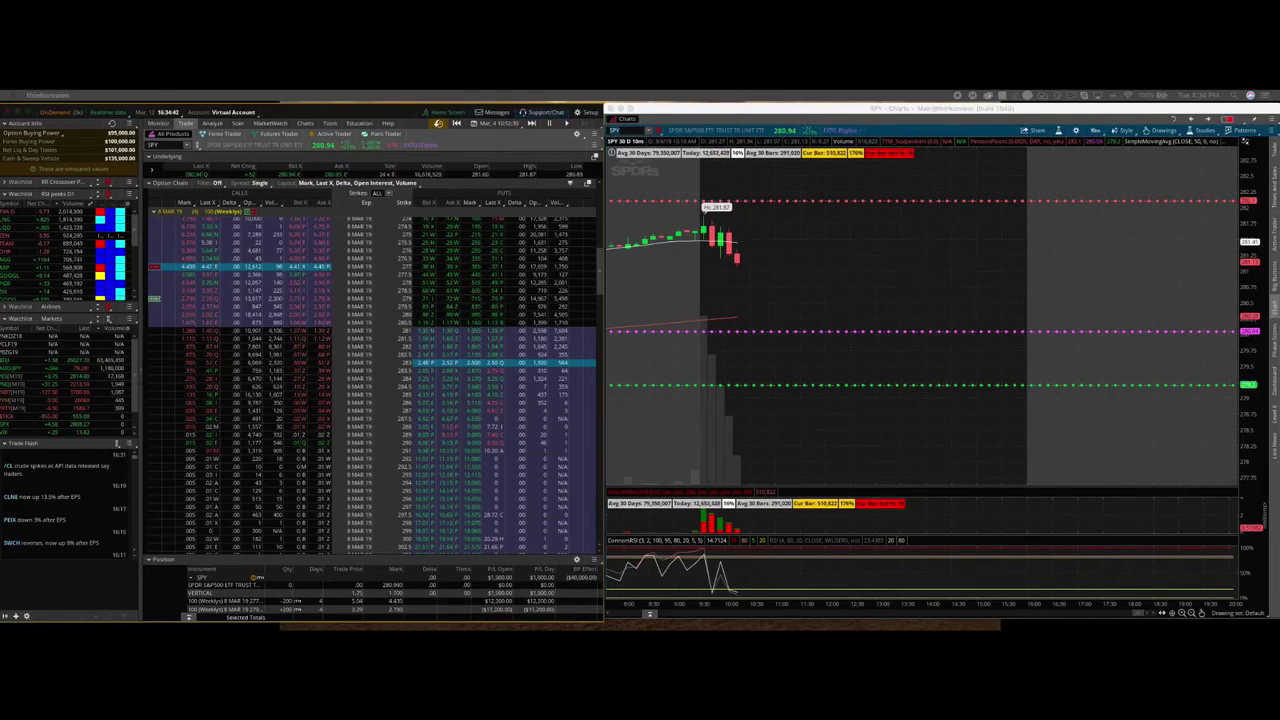
left_click(618, 131)
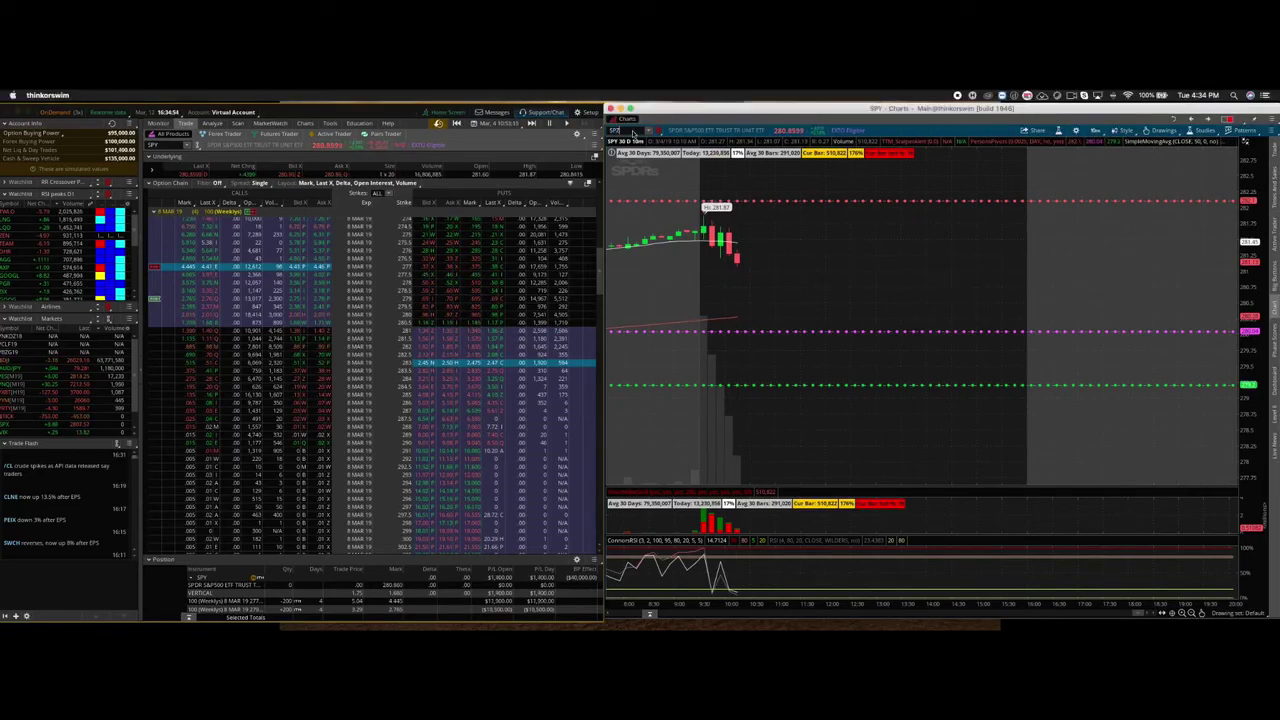
type("SPX")
key("Return")
left_click(631, 132)
left_click(648, 146)
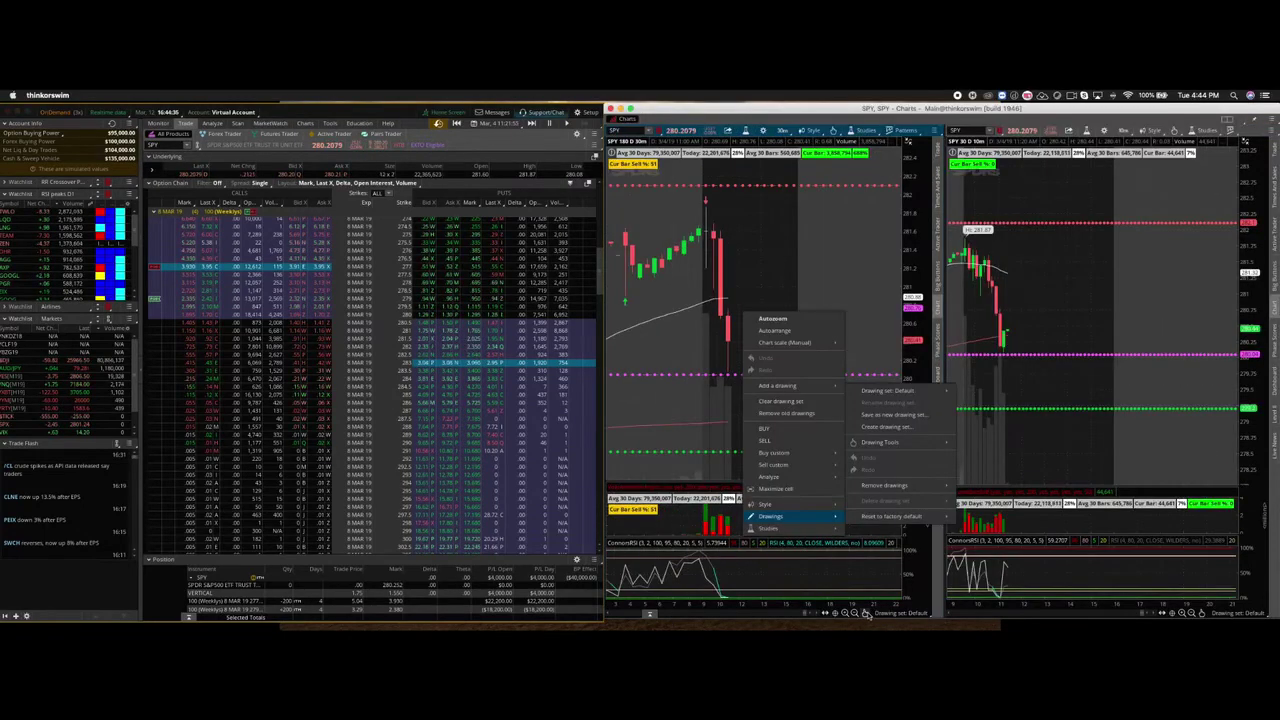
Draw a price level above the latest candle on the 30-minute SPY chart and make it a red "Stop" level at about 280.76
left_click(866, 614)
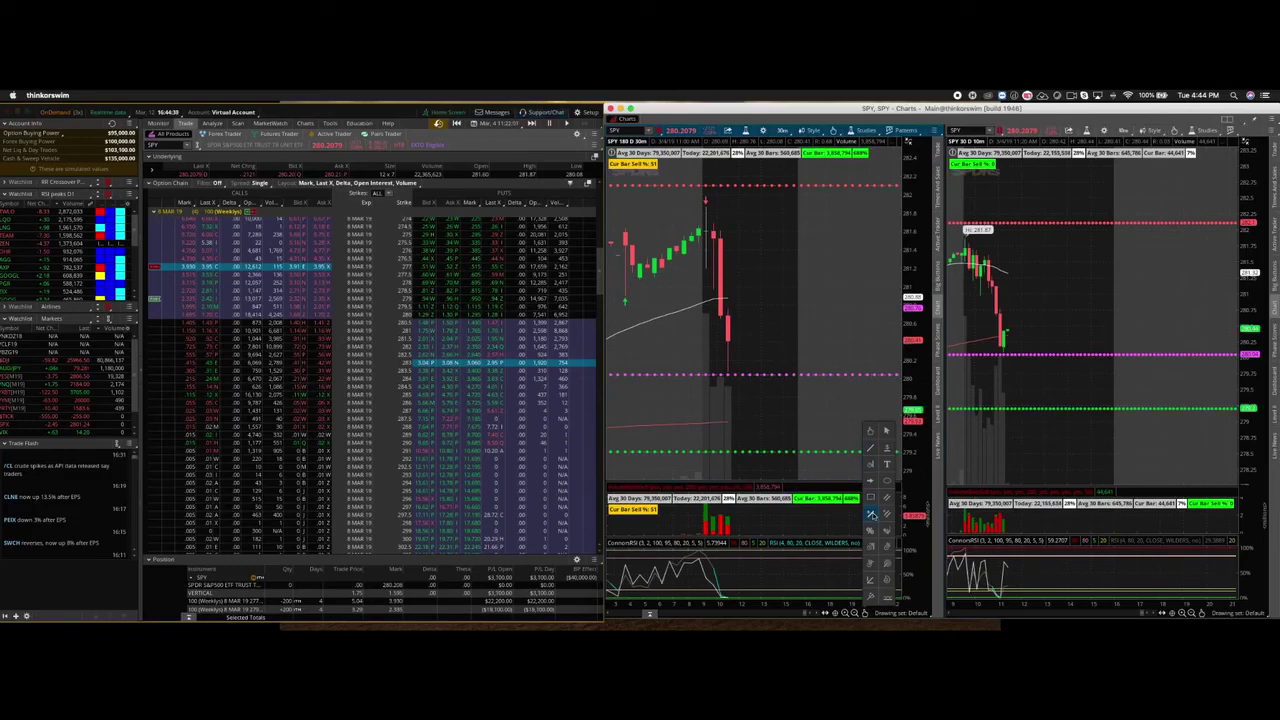
left_click(886, 449)
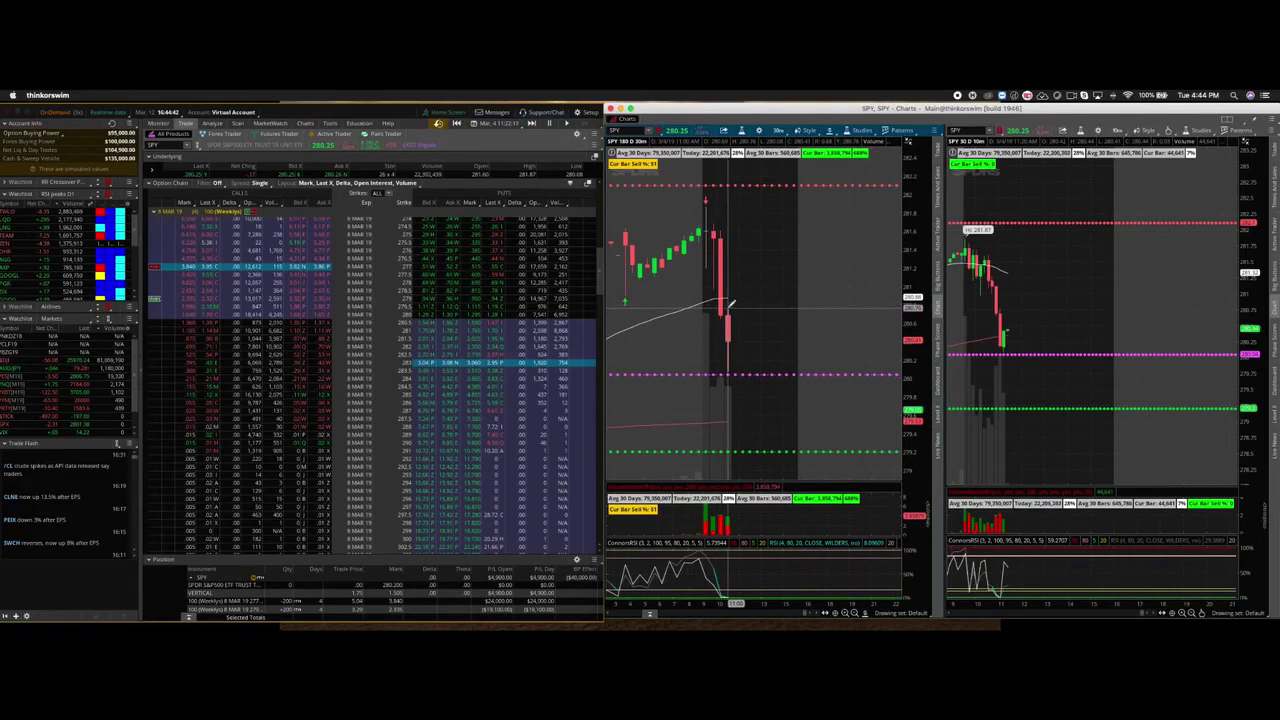
left_click(800, 309)
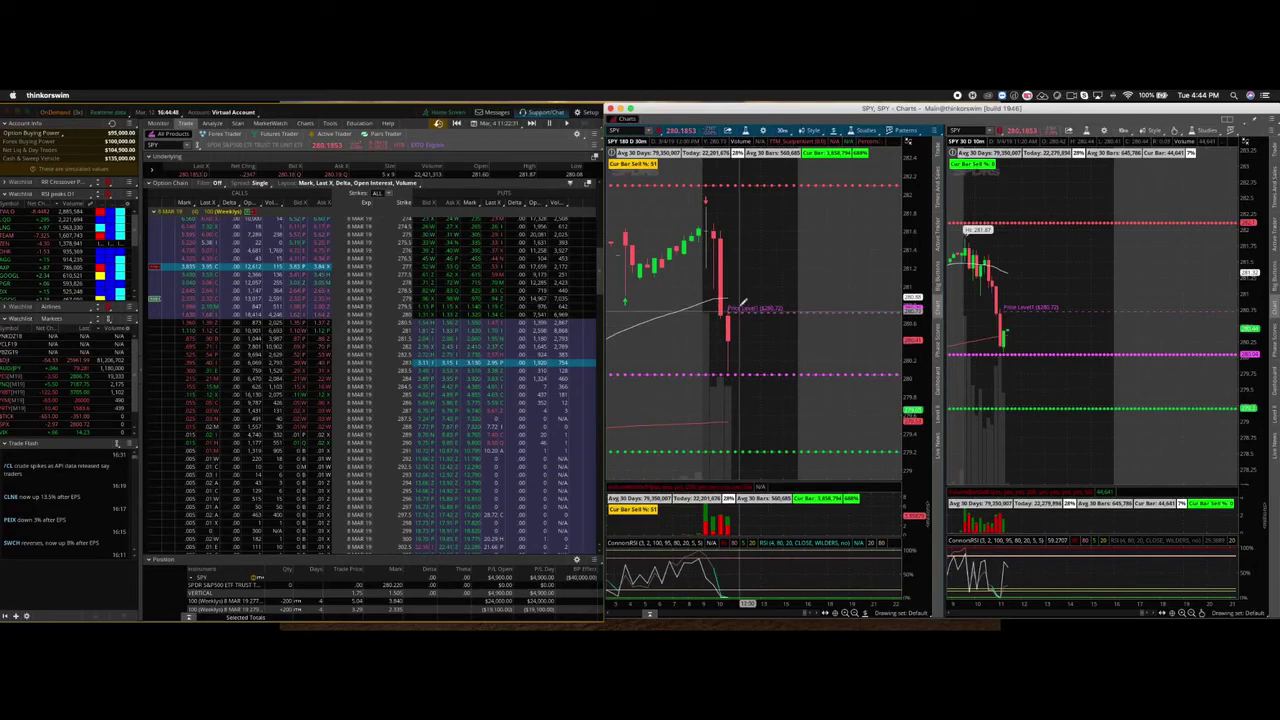
left_click(865, 613)
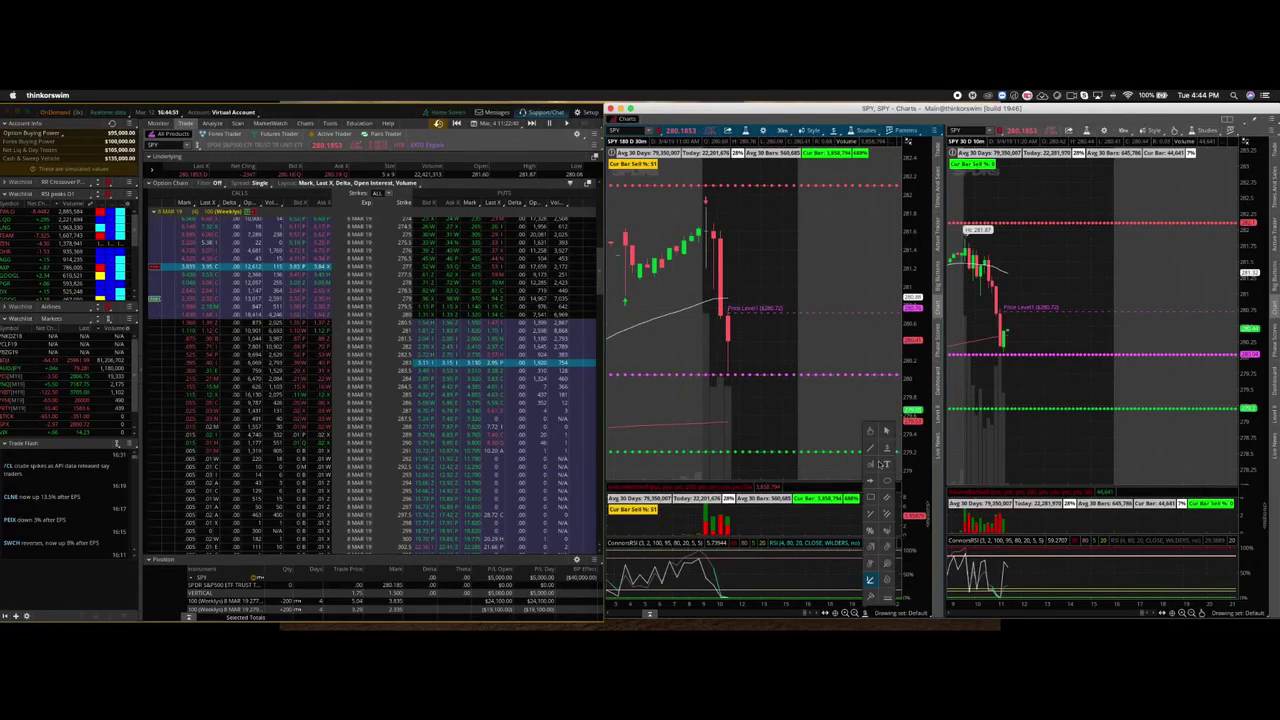
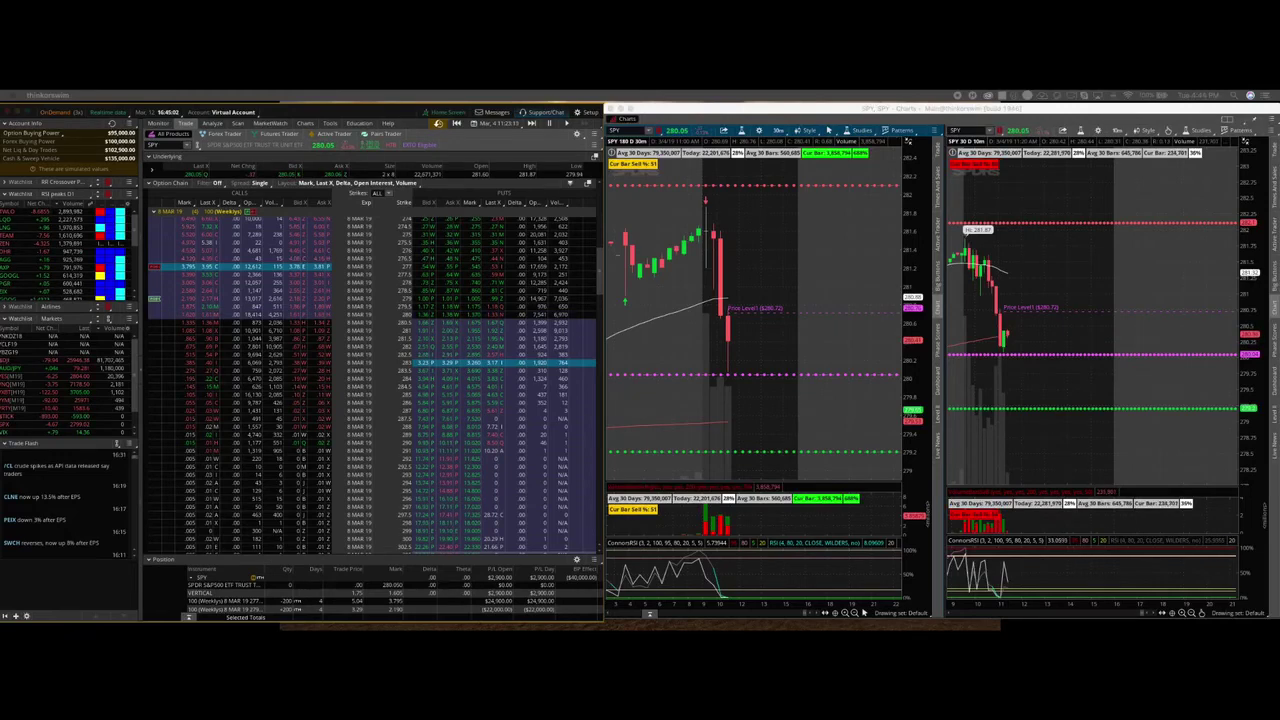
left_click(770, 310)
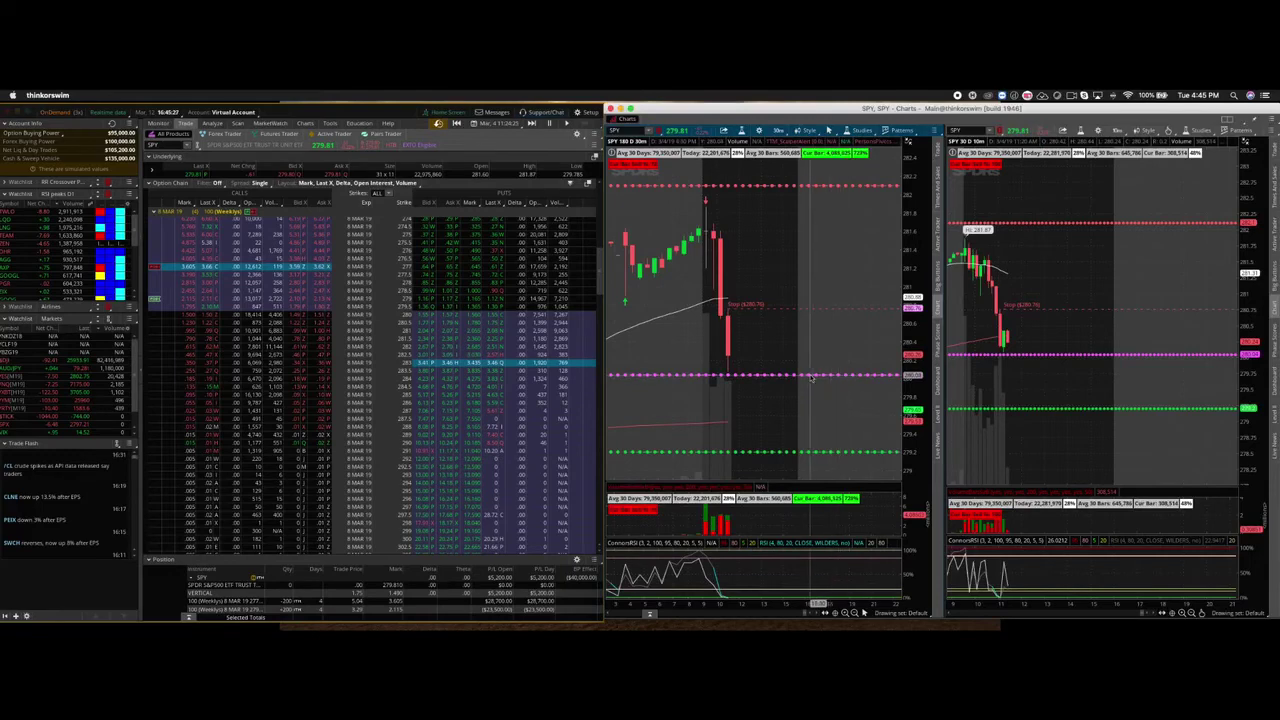
Add two price levels on the 30-minute SPY chart along the magenta and green pivot lines, at about 280 and 279.2
mouse_move(864, 613)
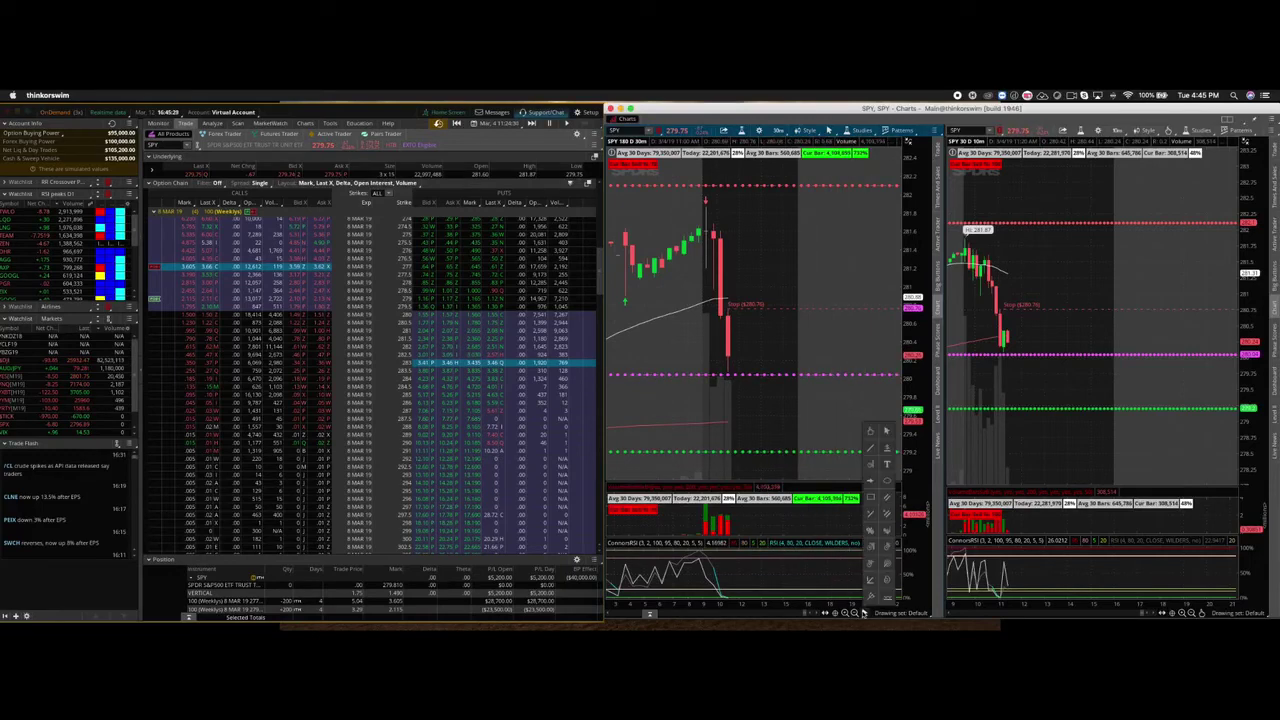
left_click(887, 449)
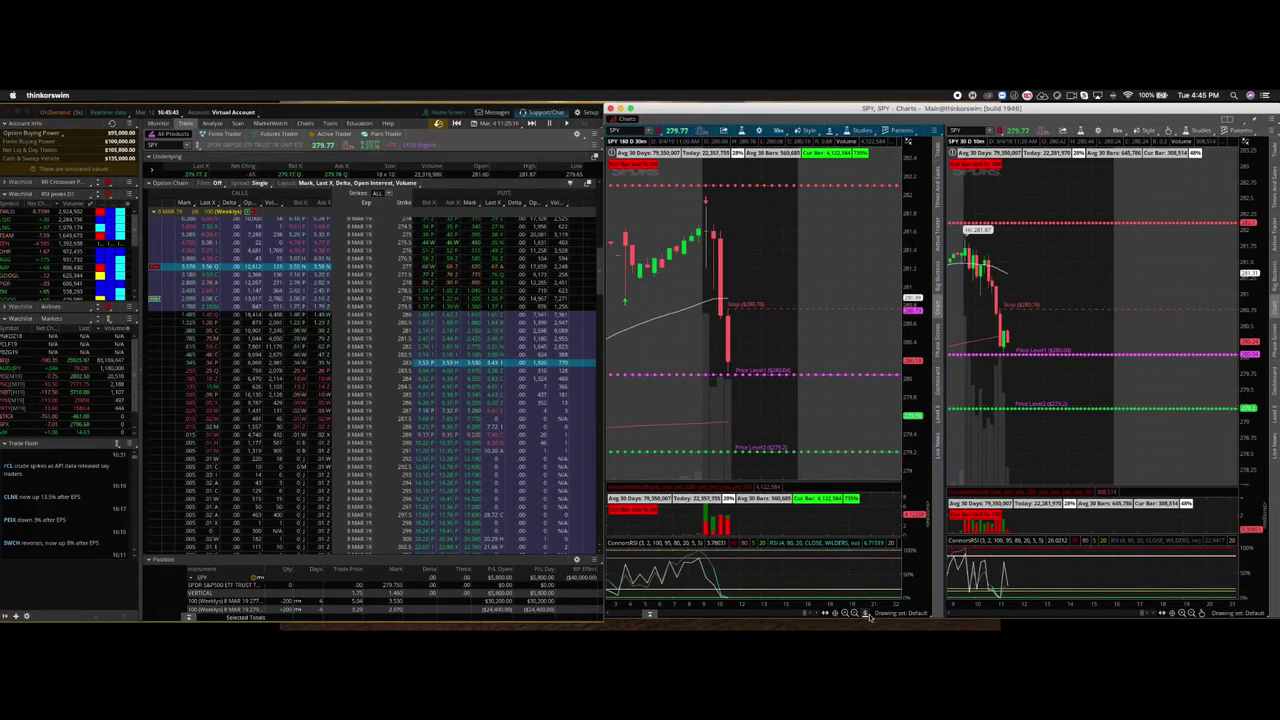
mouse_move(866, 615)
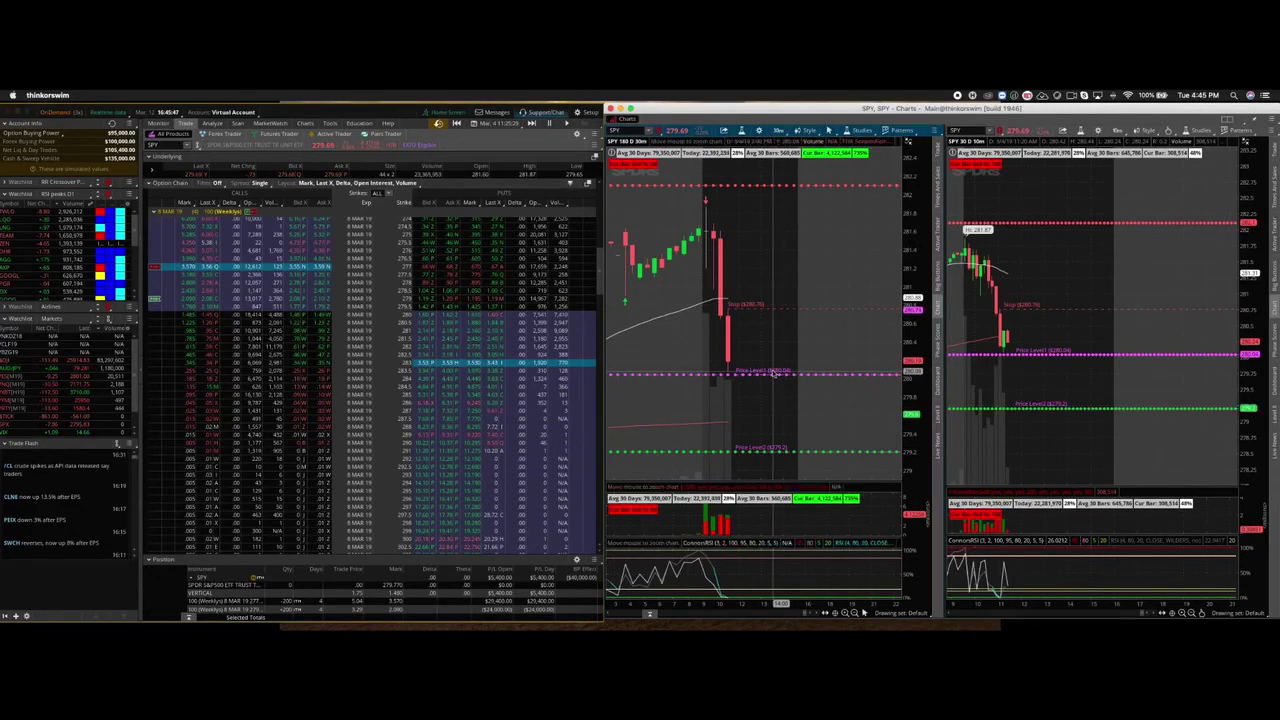
Rename the price level along the magenta pivot line on the 30-minute SPY chart to "Target 1" and make it green
scroll(772, 372, "down", 5)
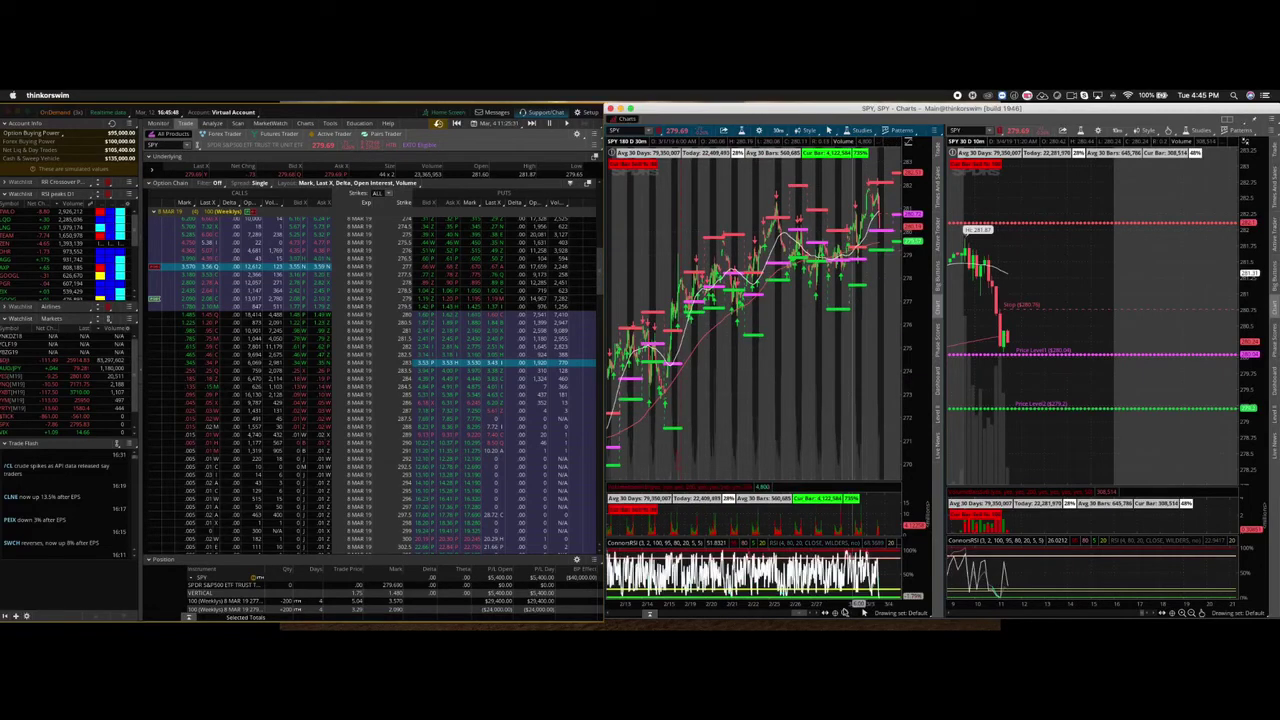
left_click(846, 613)
left_click(846, 613)
left_click(846, 613)
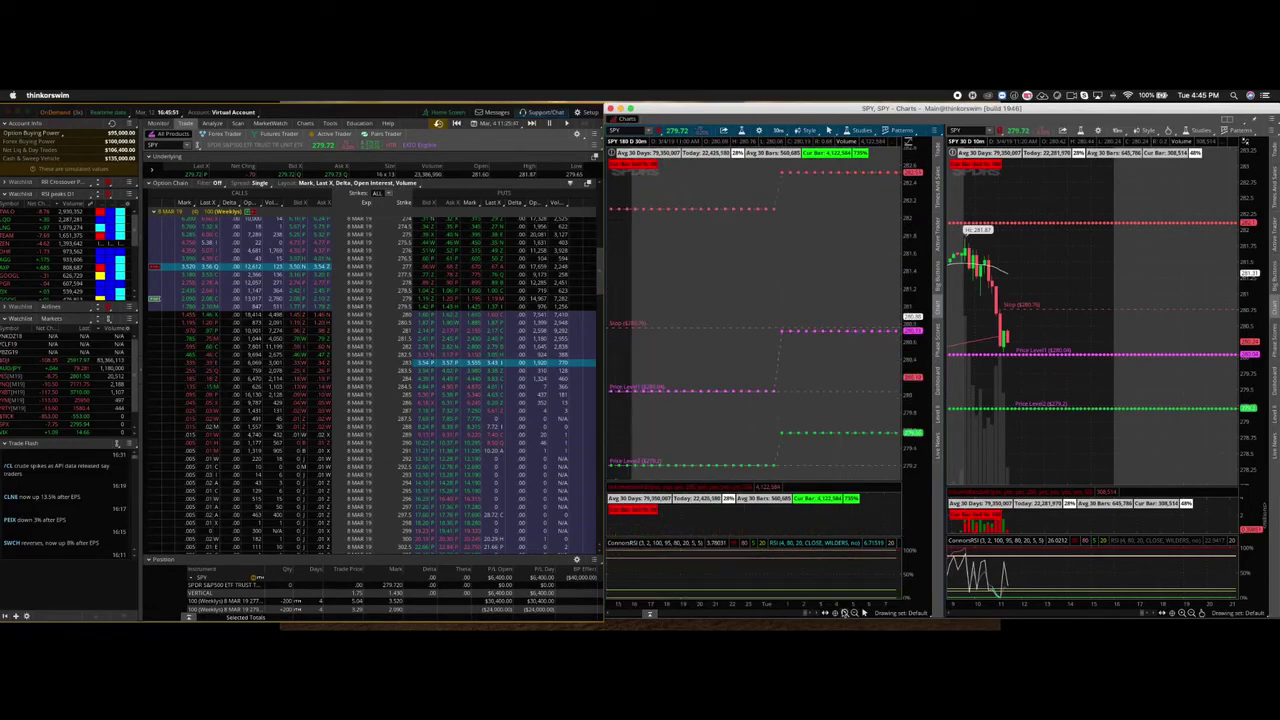
scroll(829, 604, "up", 5)
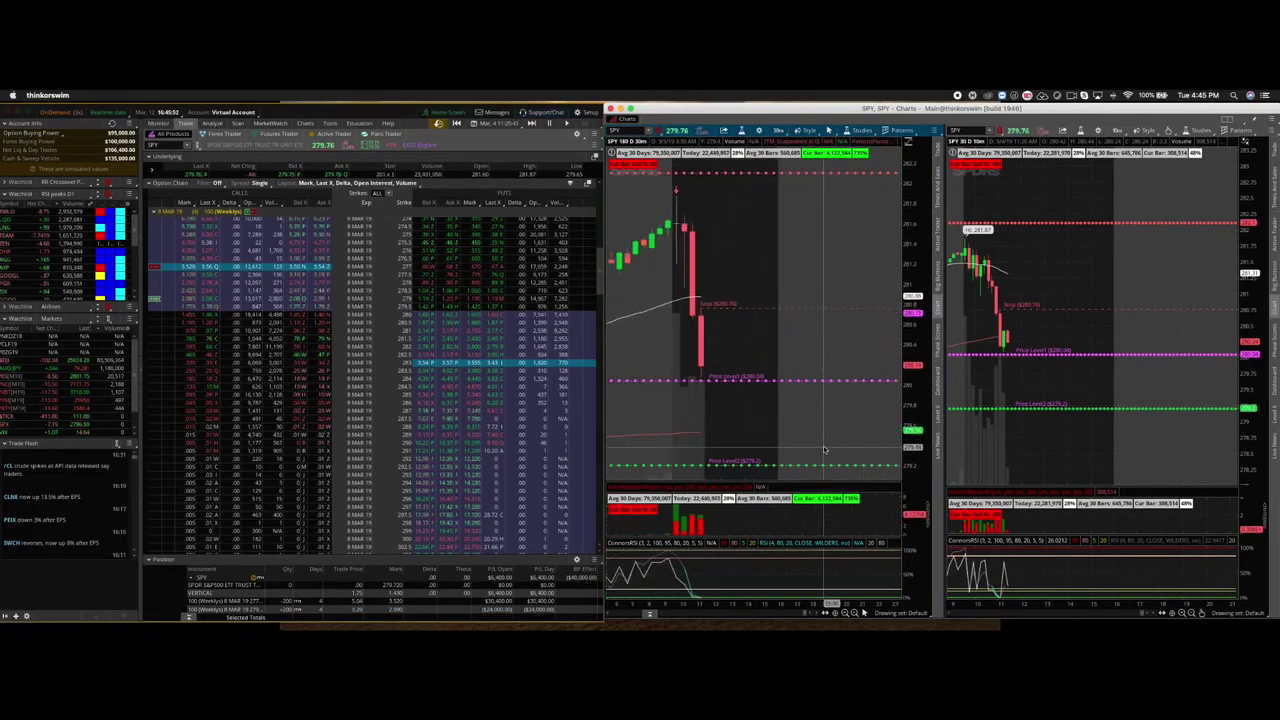
right_click(800, 381)
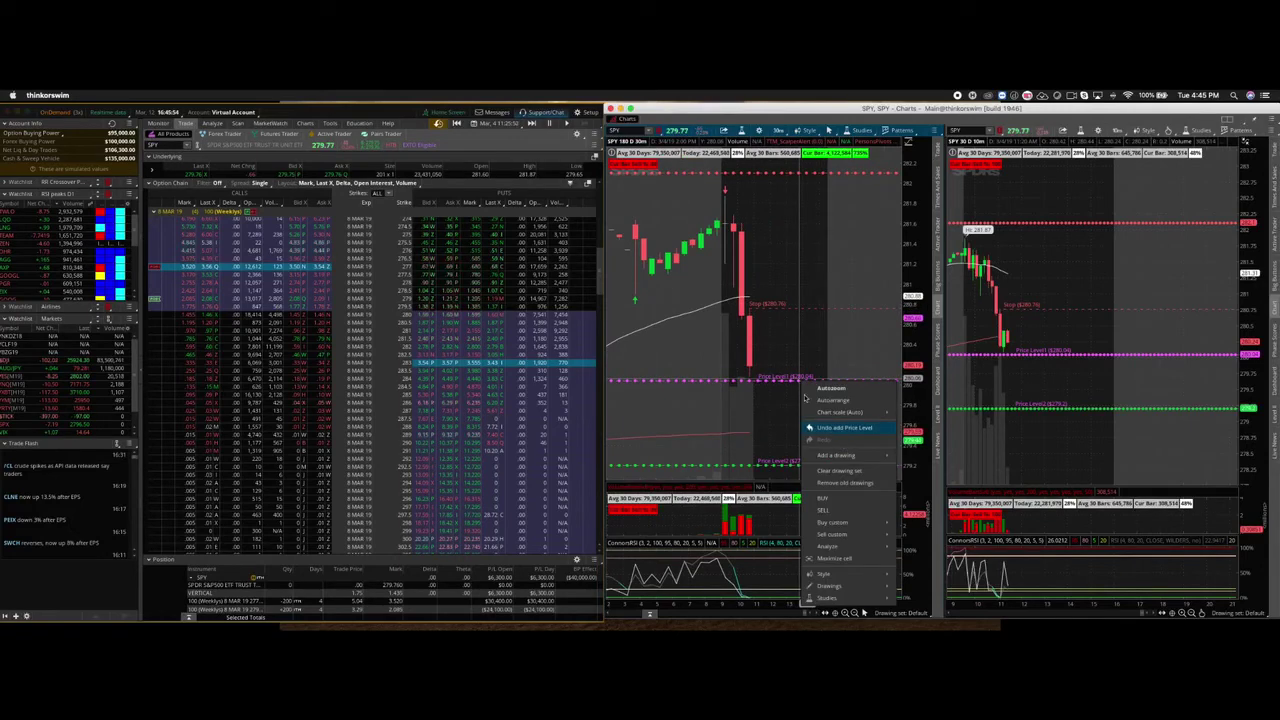
left_click(786, 381)
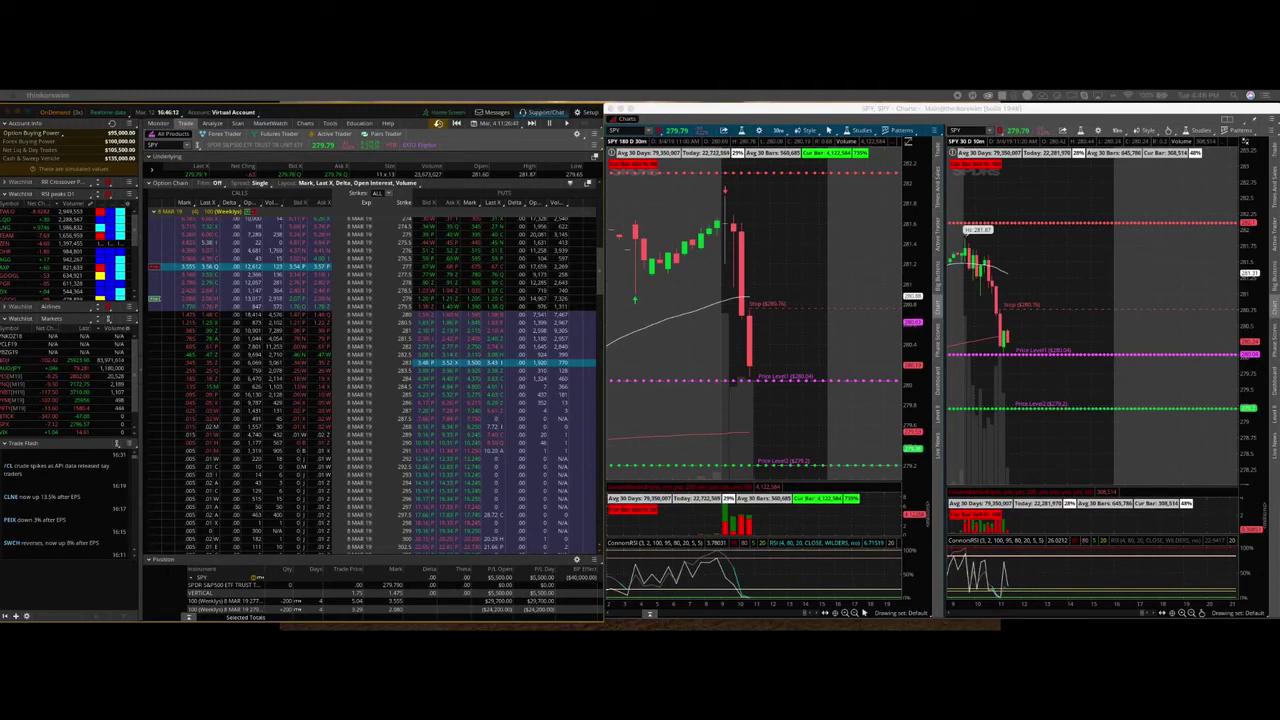
left_click(863, 612)
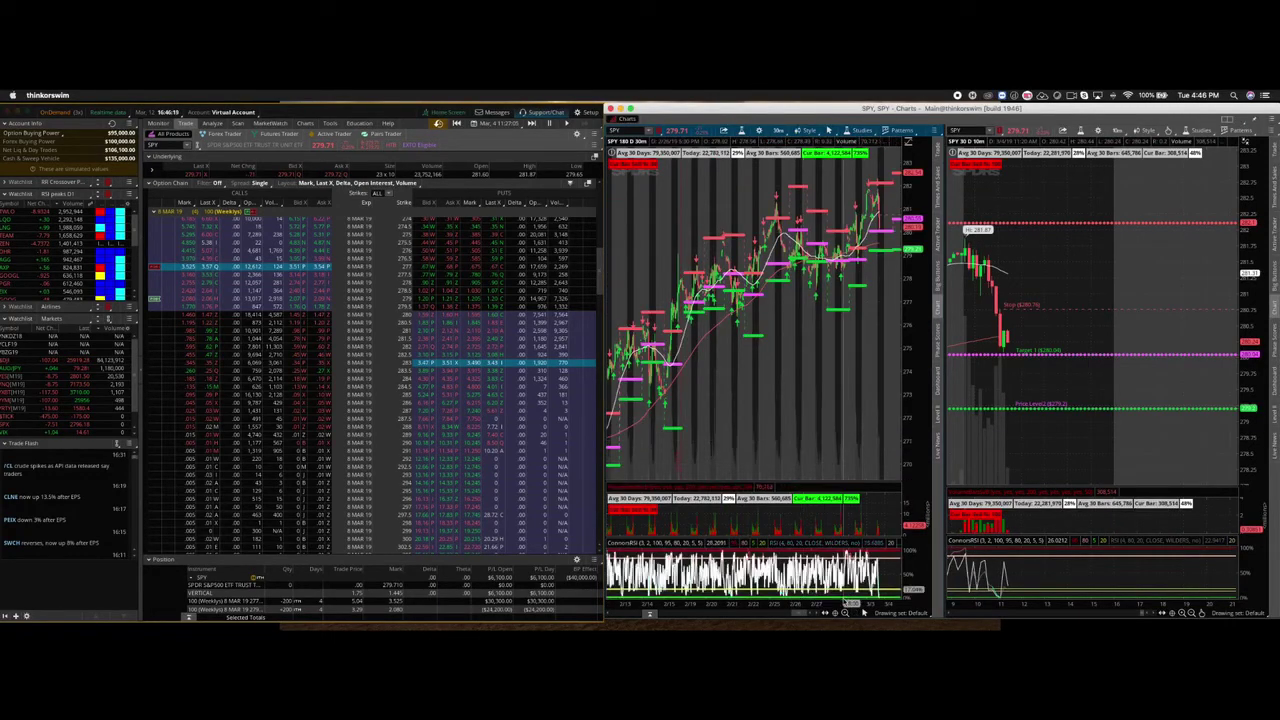
Rename the price level along the green pivot line to "Target 2" and make it green
left_click(845, 613)
left_click(845, 613)
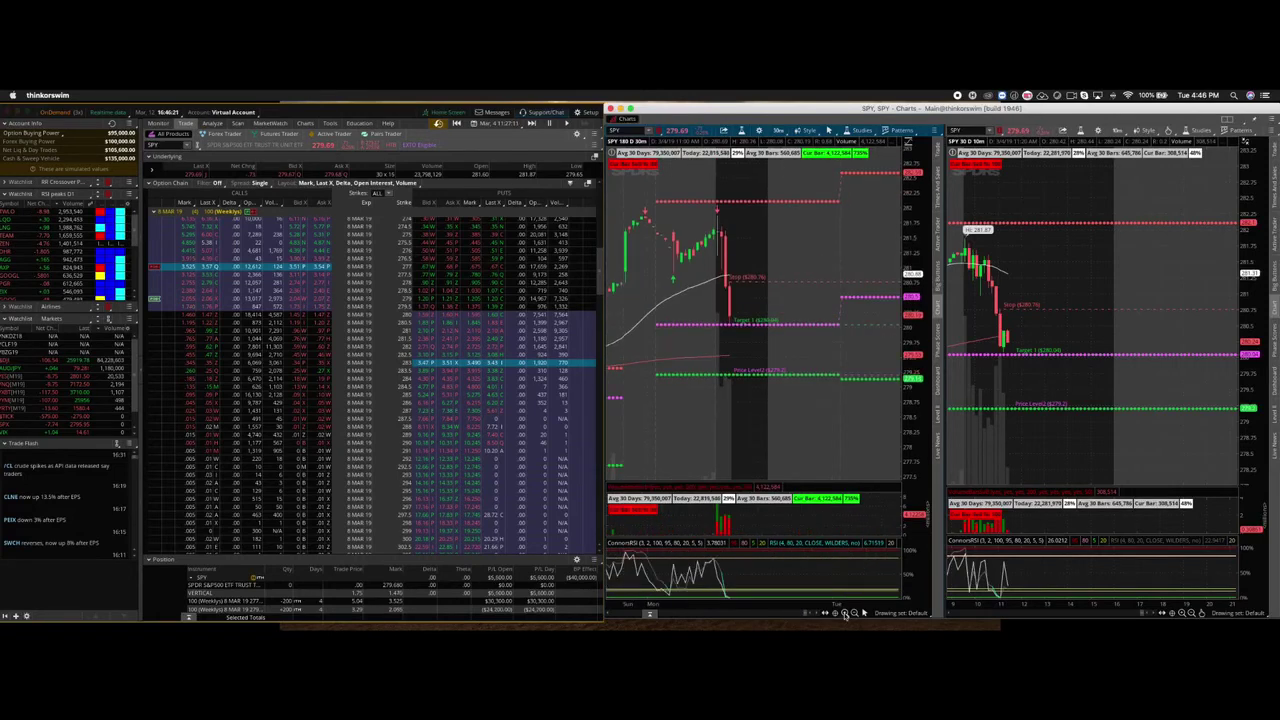
left_click(845, 613)
scroll(789, 443, "up", 5)
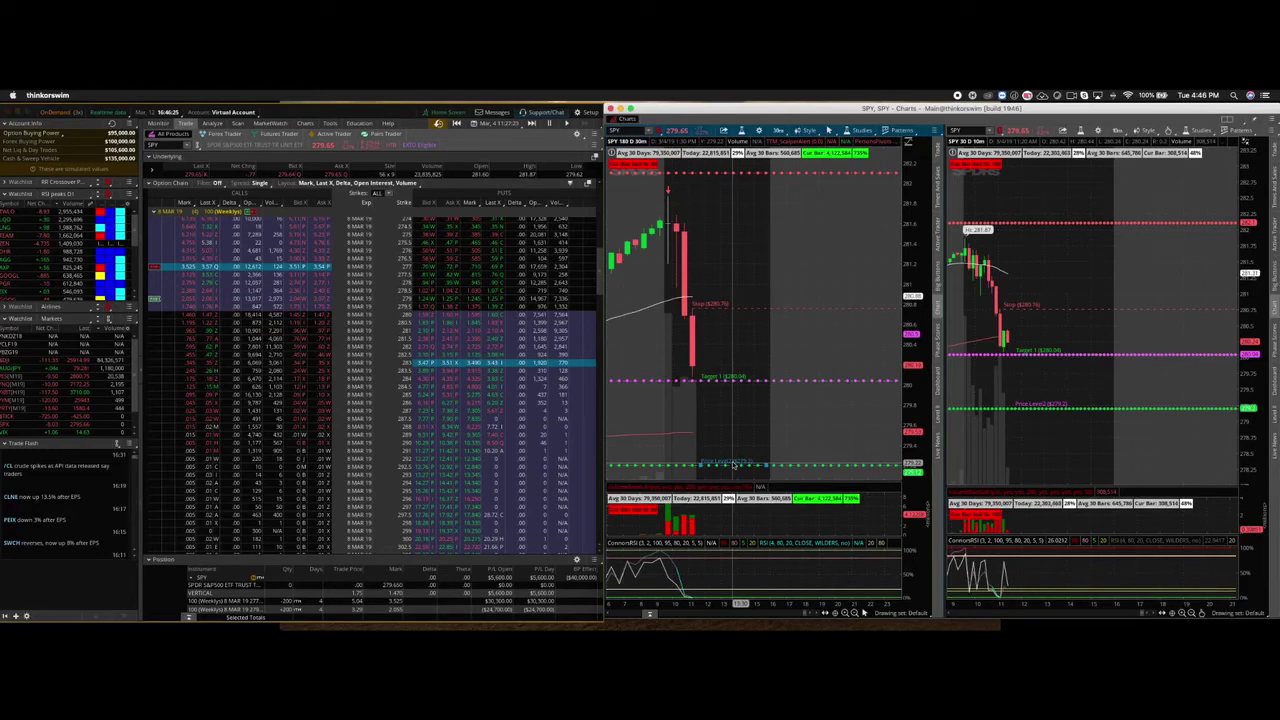
right_click(733, 465)
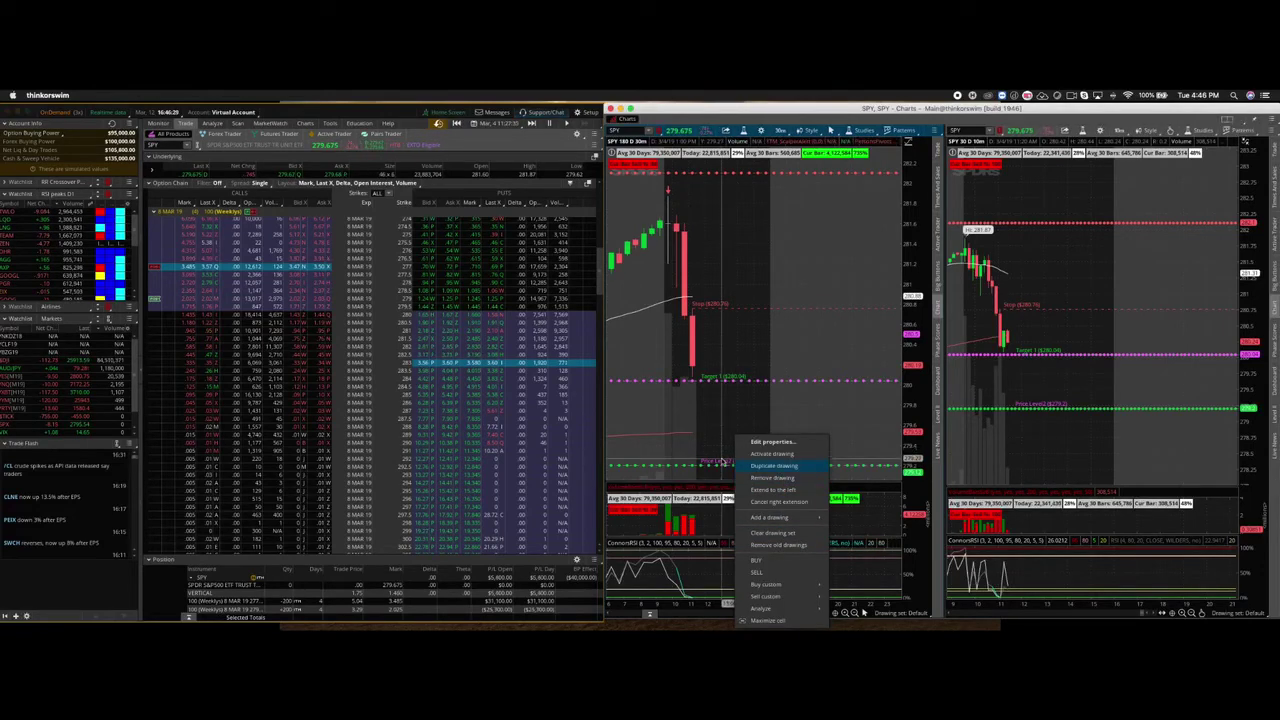
left_click(783, 483)
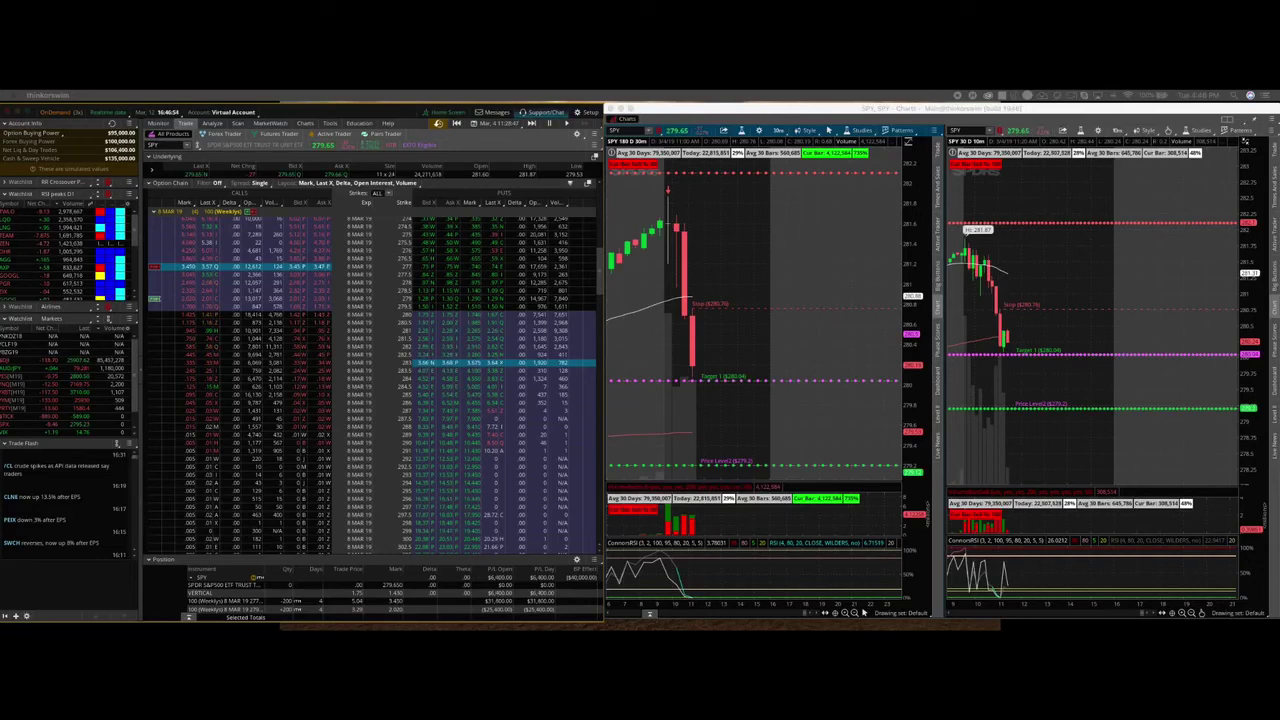
Add a price level at the earlier magenta pivot, about 278.81, and make it a green "Target 3" level
left_click_drag(920, 402, 912, 422)
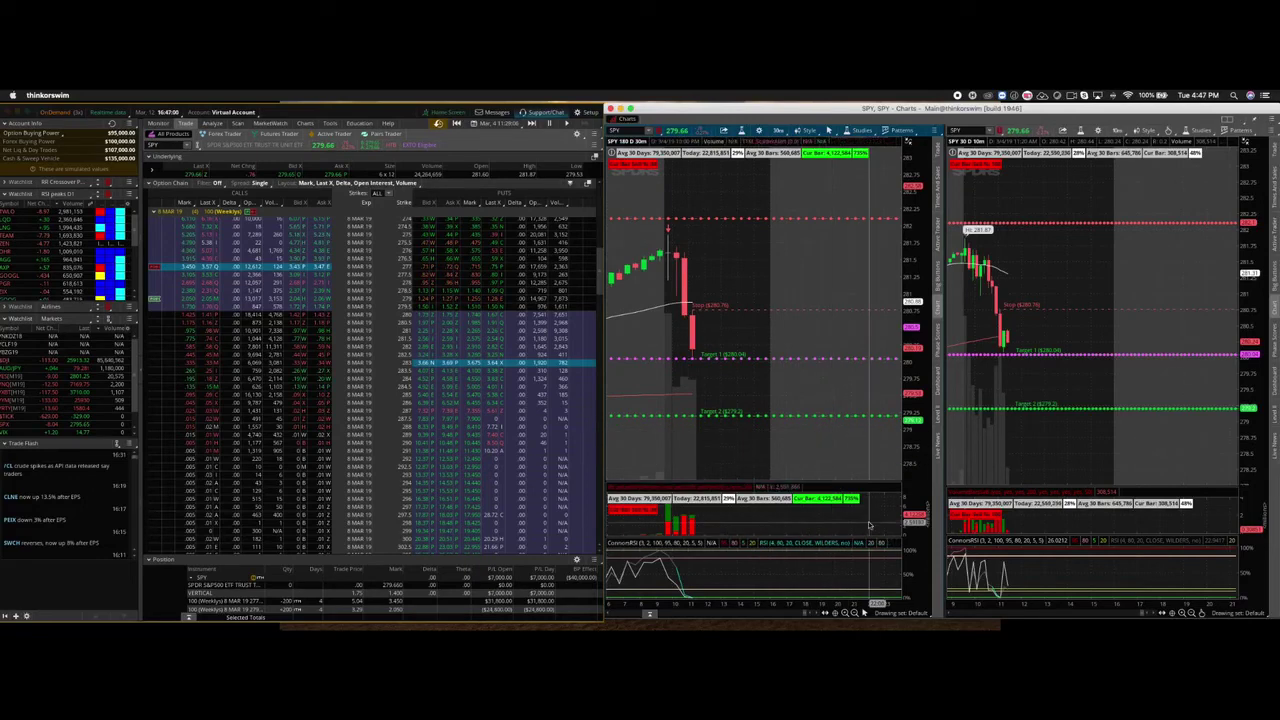
left_click(855, 612)
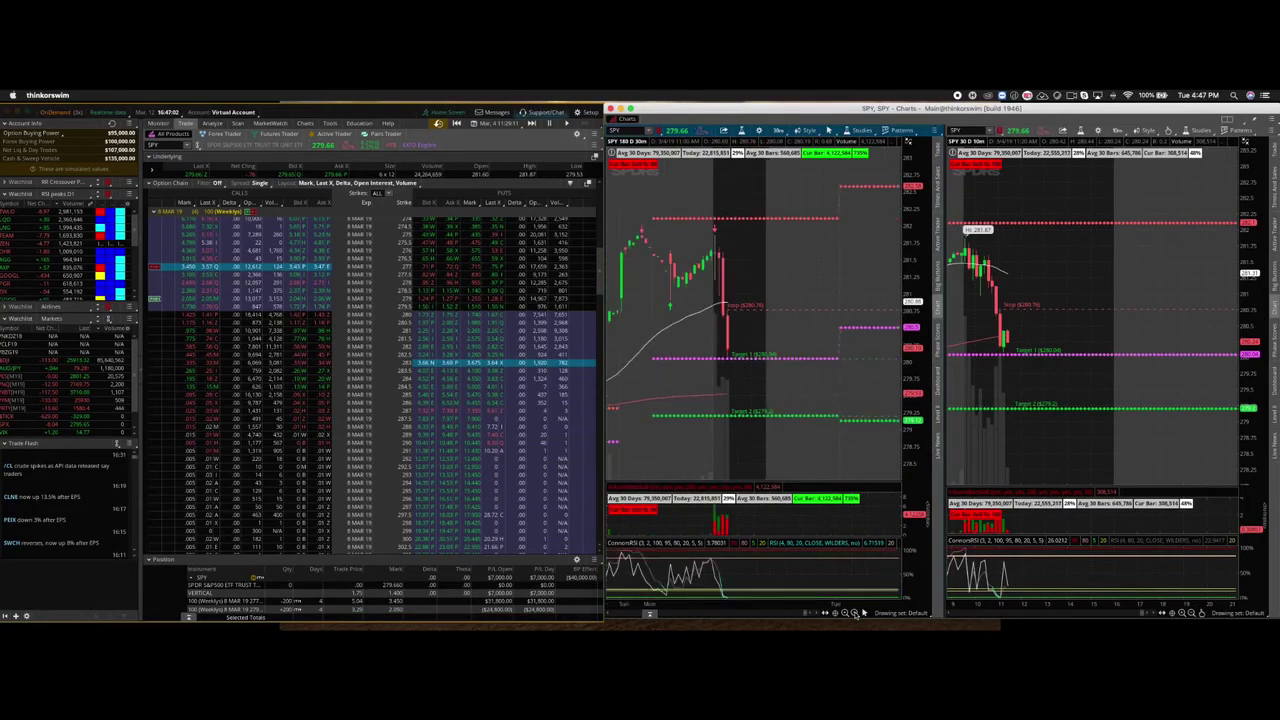
left_click_drag(925, 400, 925, 428)
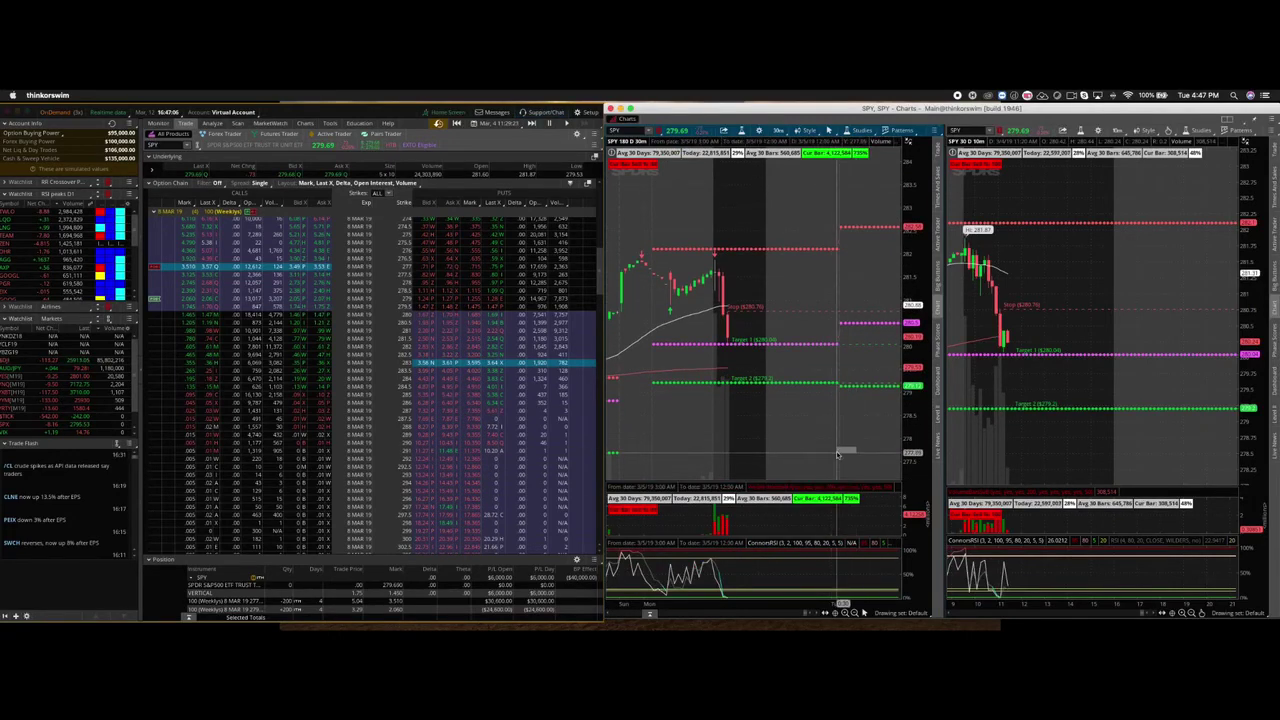
mouse_move(845, 605)
left_mouse_down()
mouse_move(863, 607)
mouse_move(855, 616)
left_mouse_up()
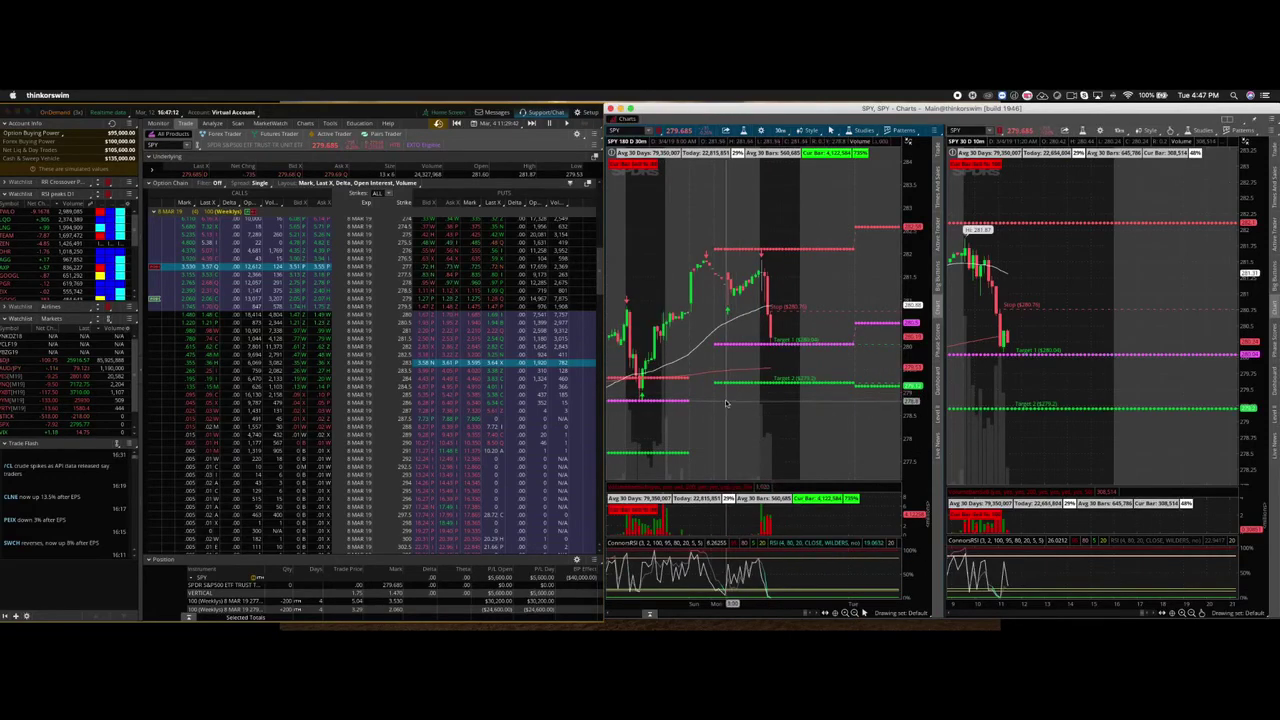
right_click(793, 404)
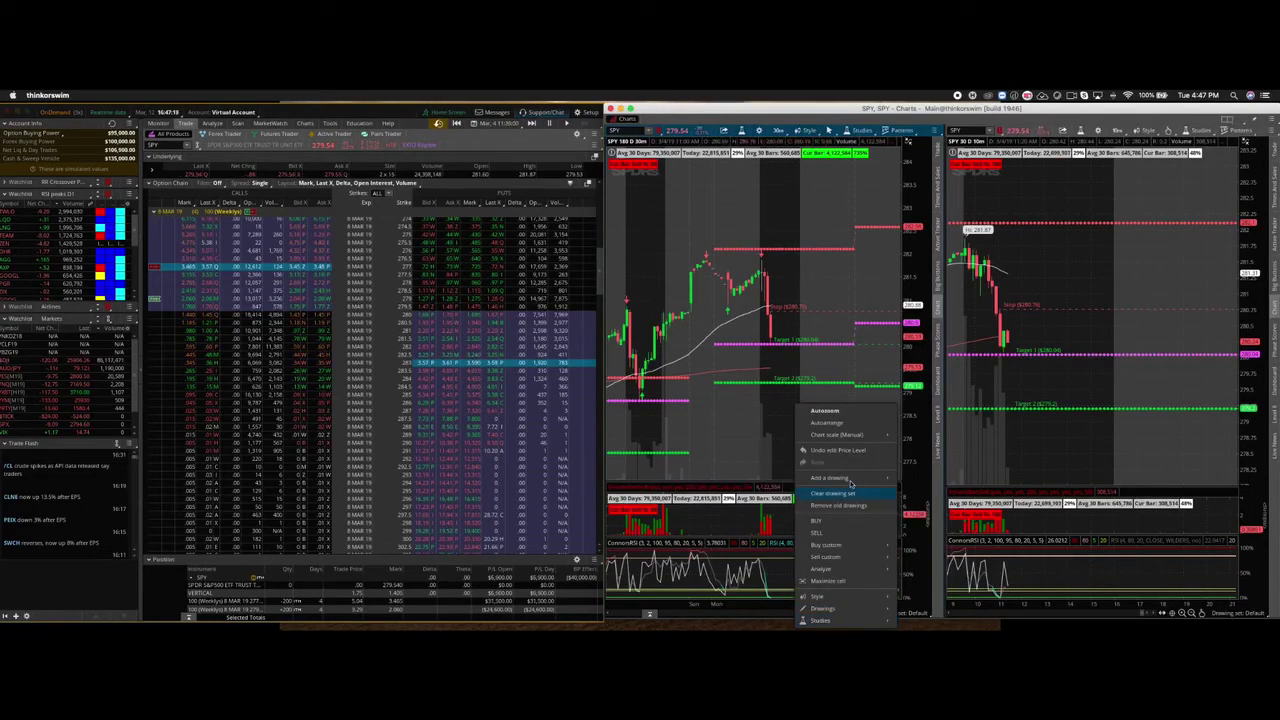
left_click(884, 480)
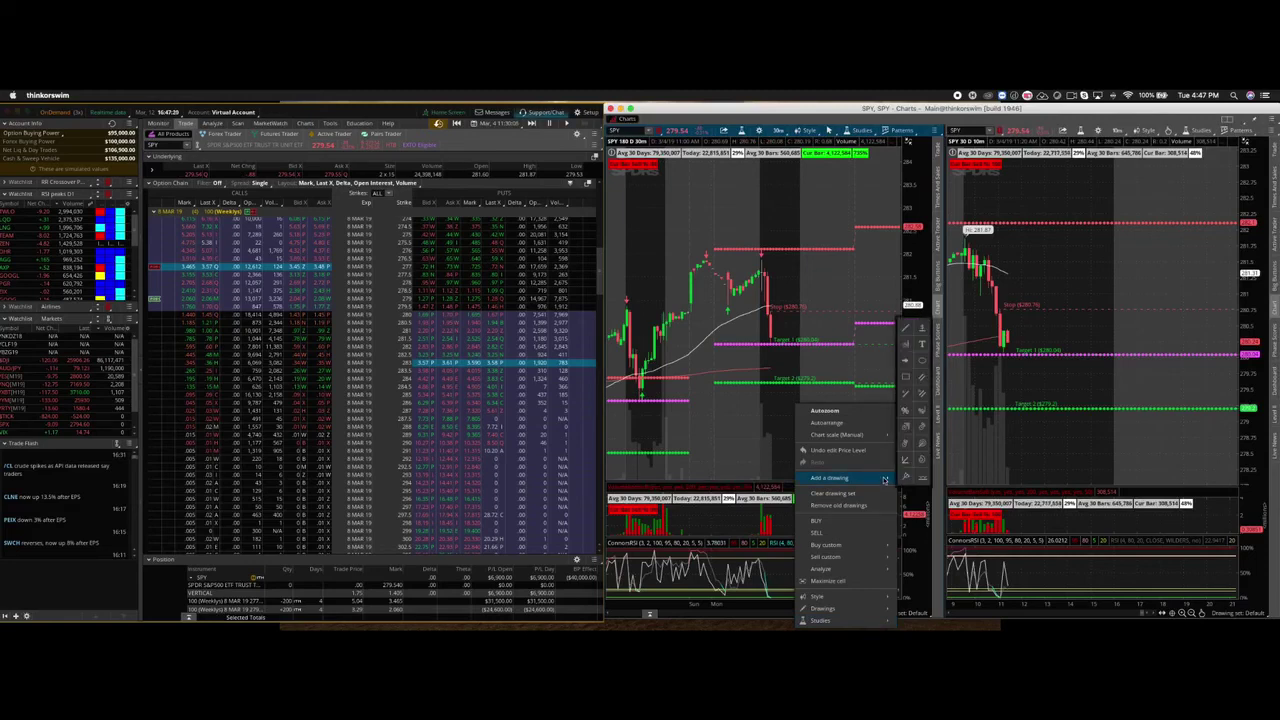
left_click(922, 328)
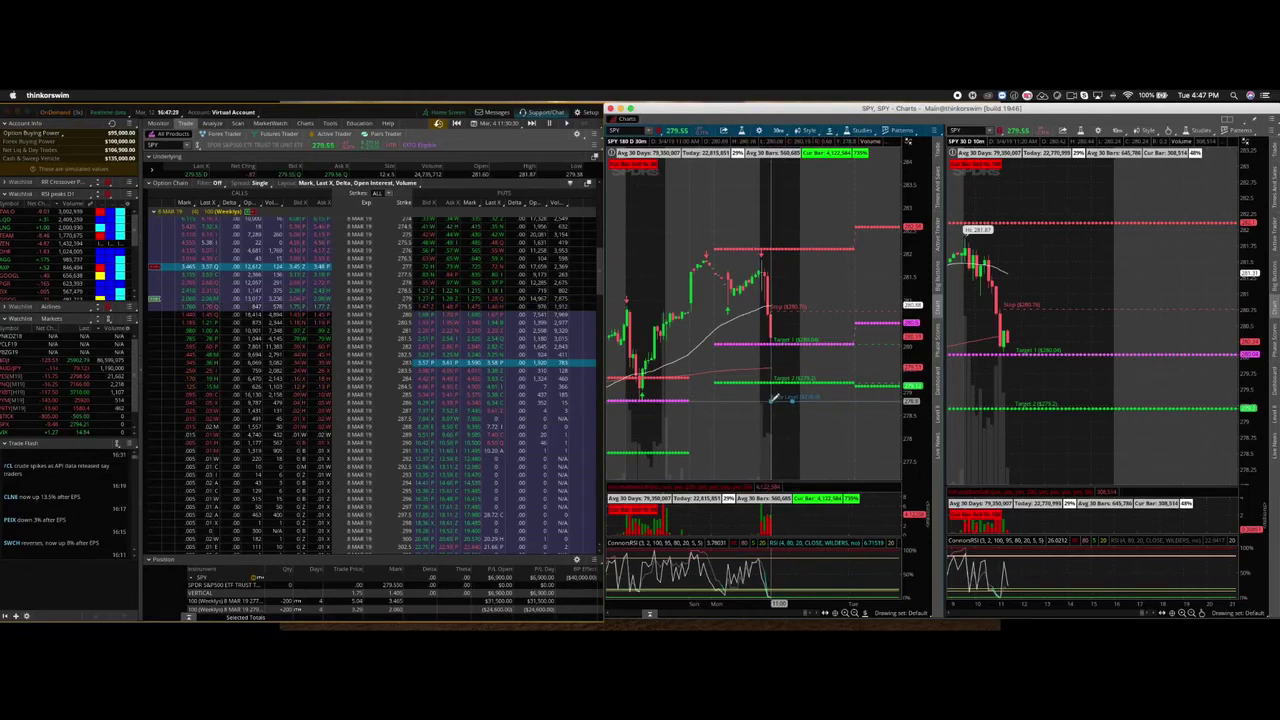
left_click(773, 397)
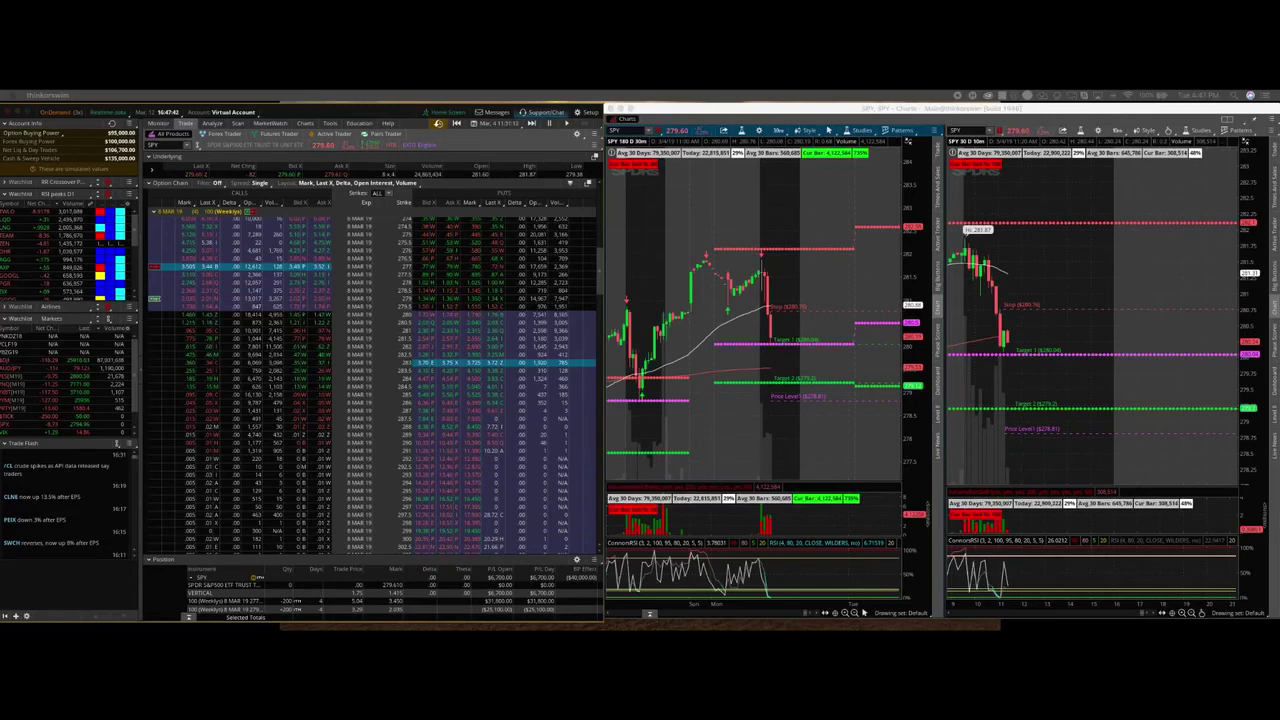
left_click(864, 612)
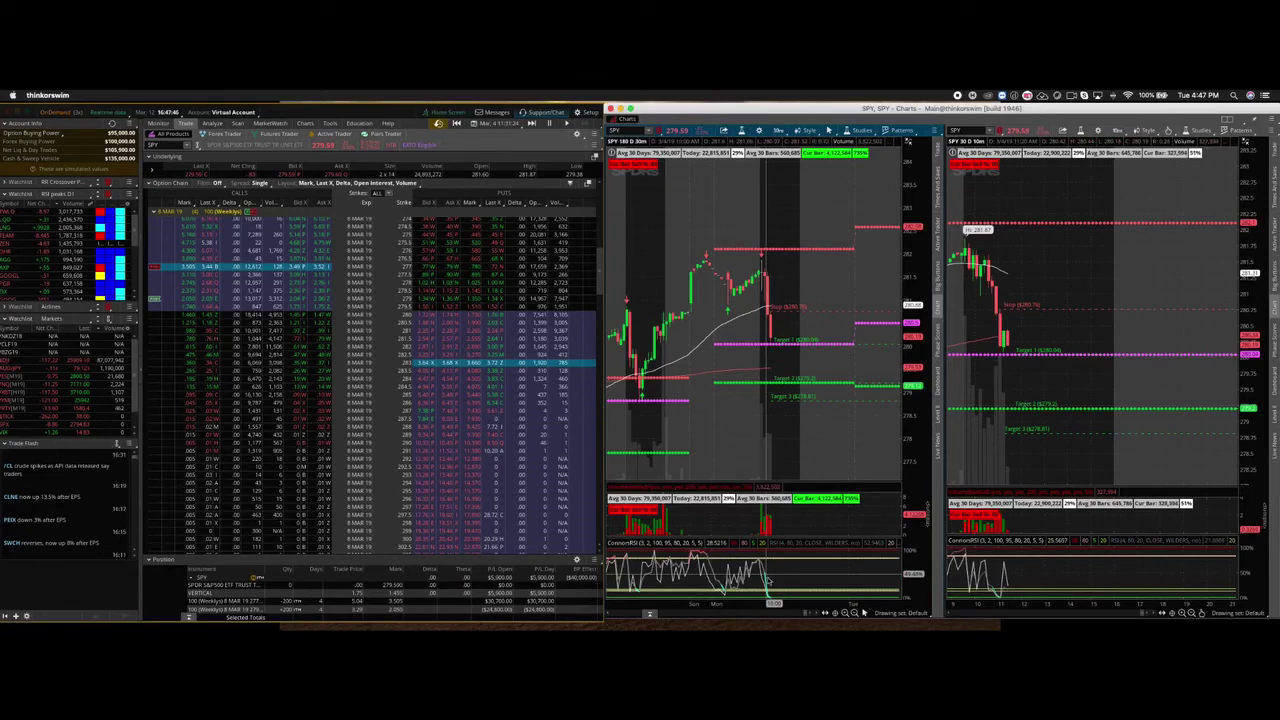
left_click(845, 613)
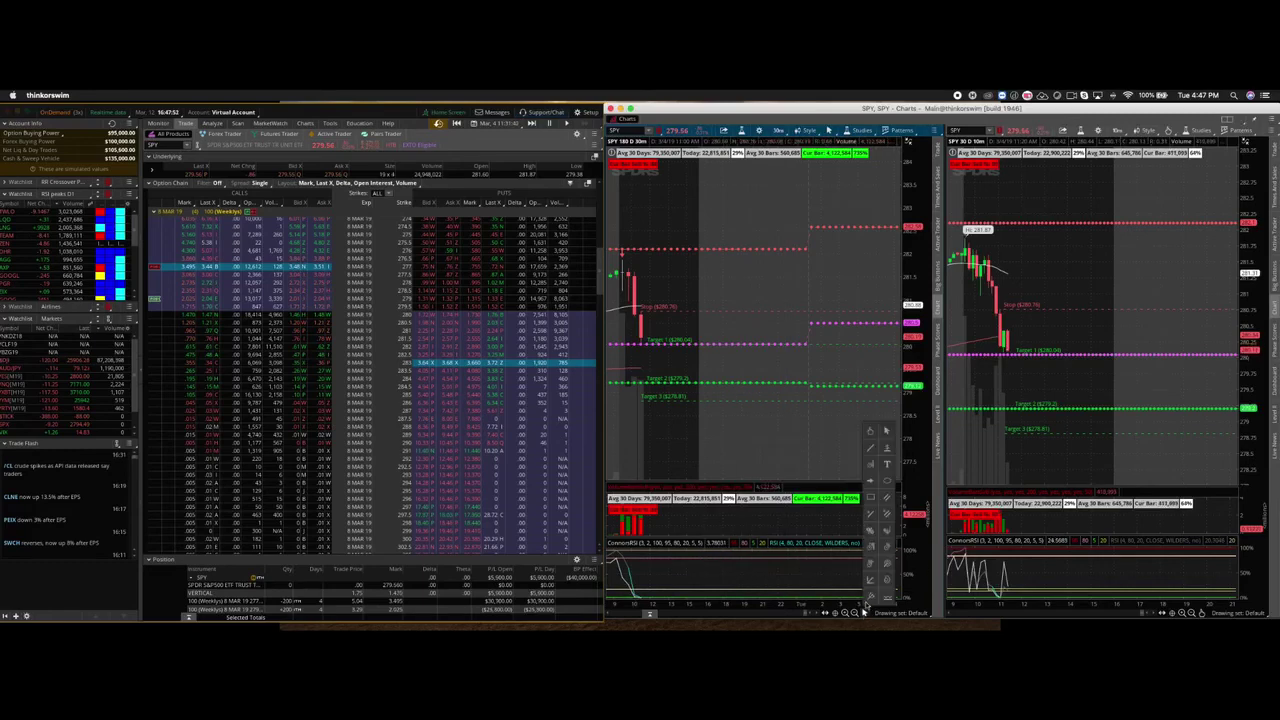
scroll(851, 457, "up", 3)
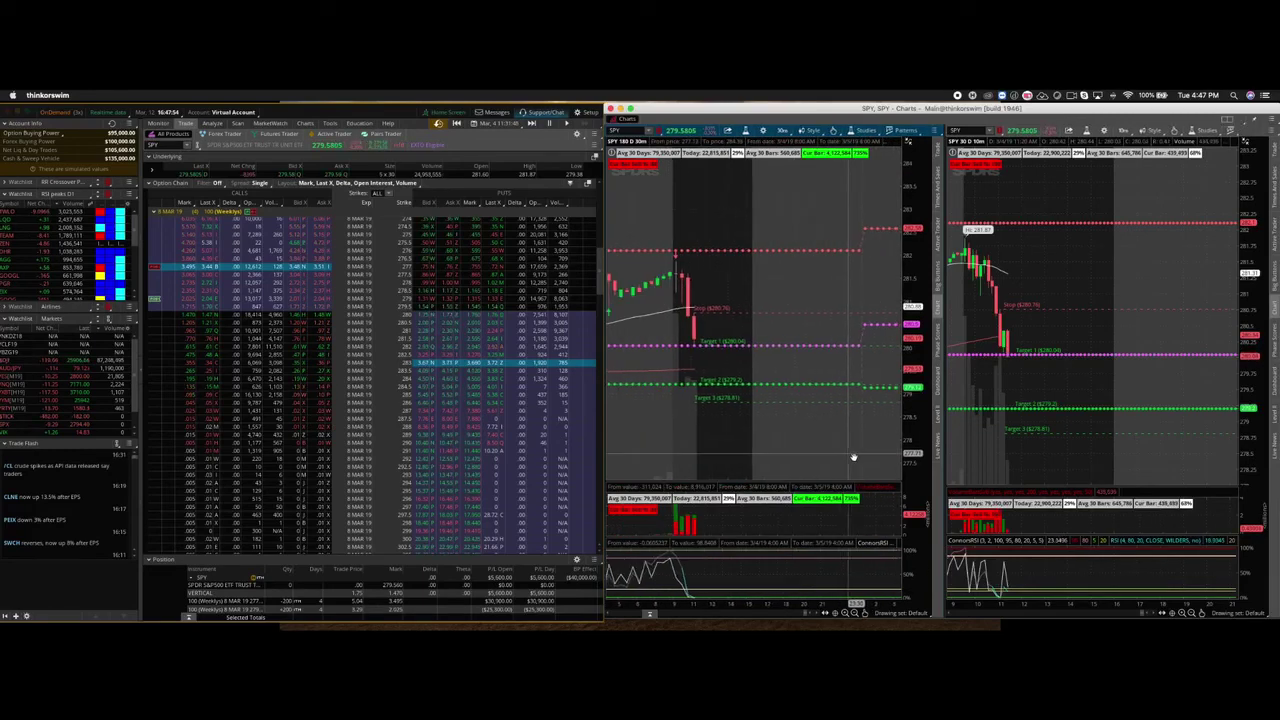
scroll(785, 603, "down", 5)
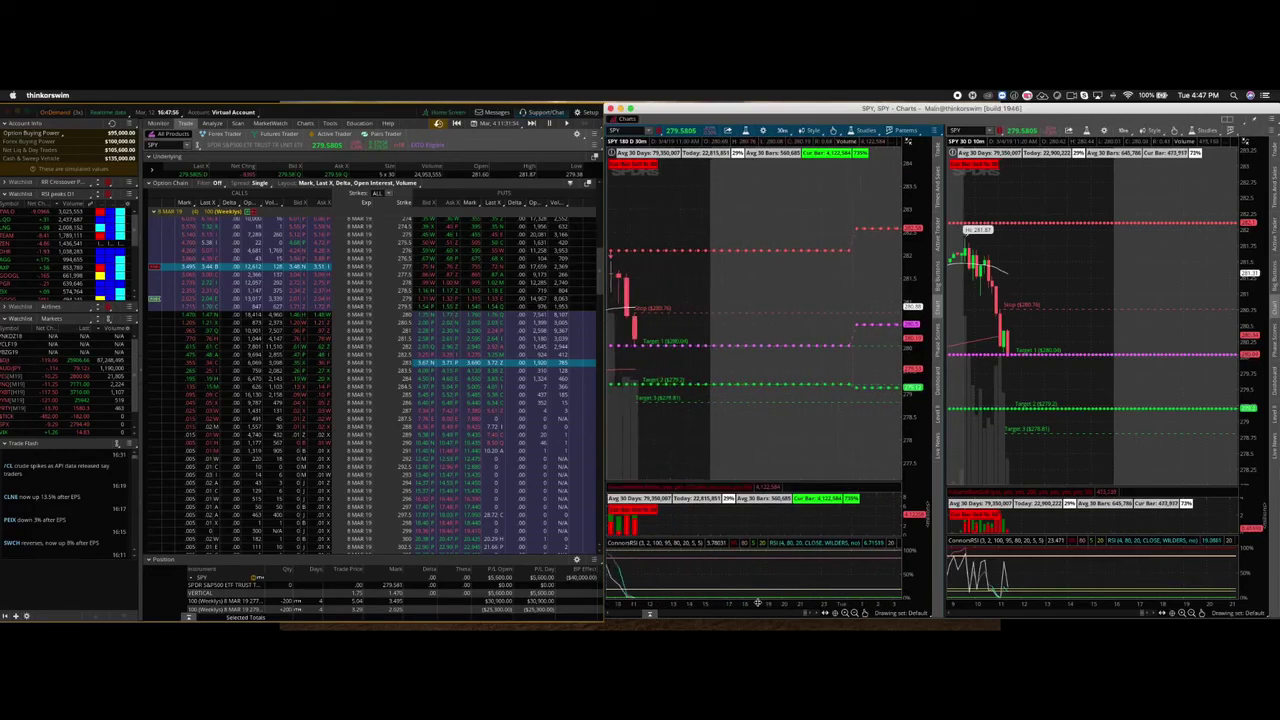
scroll(848, 473, "up", 5)
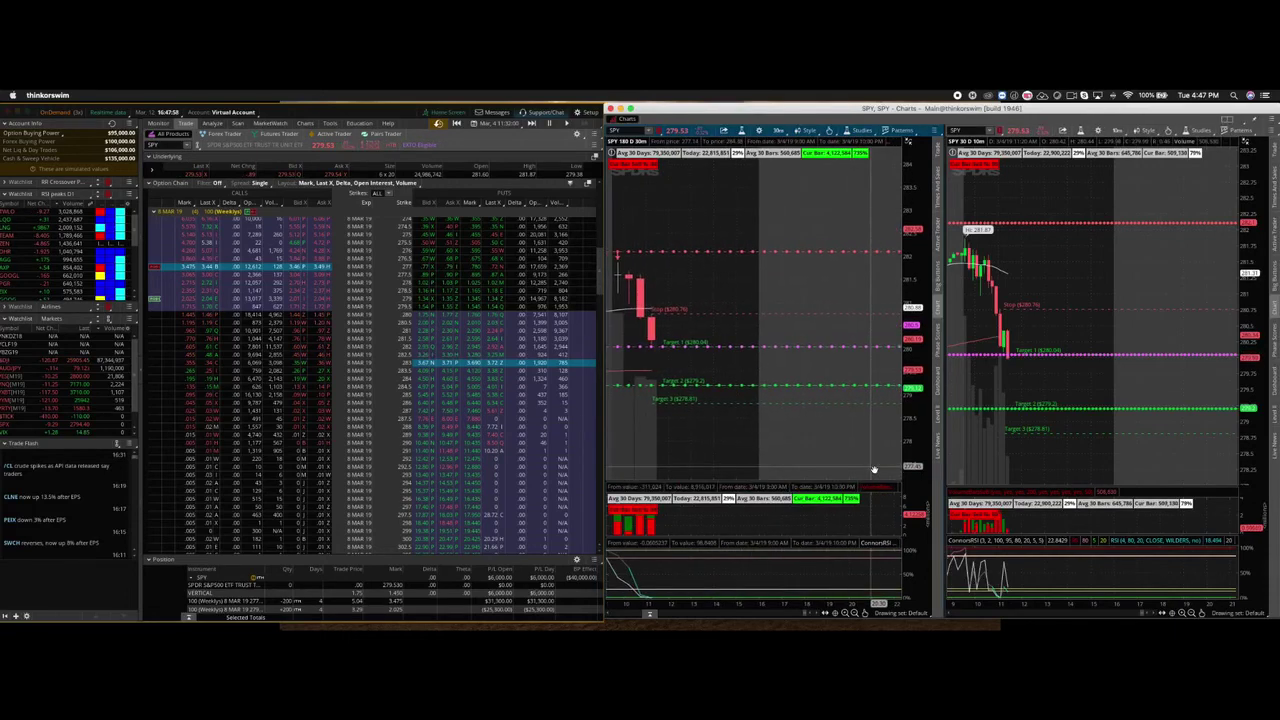
scroll(802, 471, "up", 3)
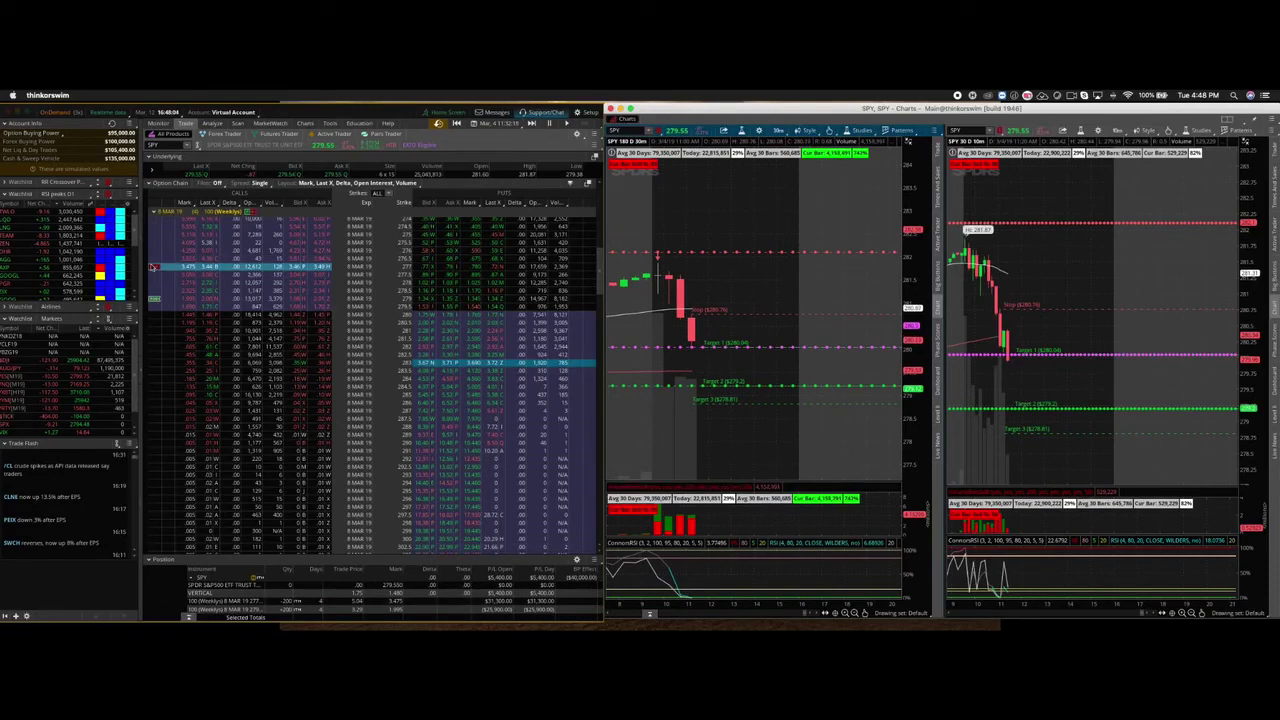
Place a closing order for part of the SPY 277/279 call vertical, buying 25 spreads at a 1.32 limit
right_click(151, 267)
mouse_move(220, 274)
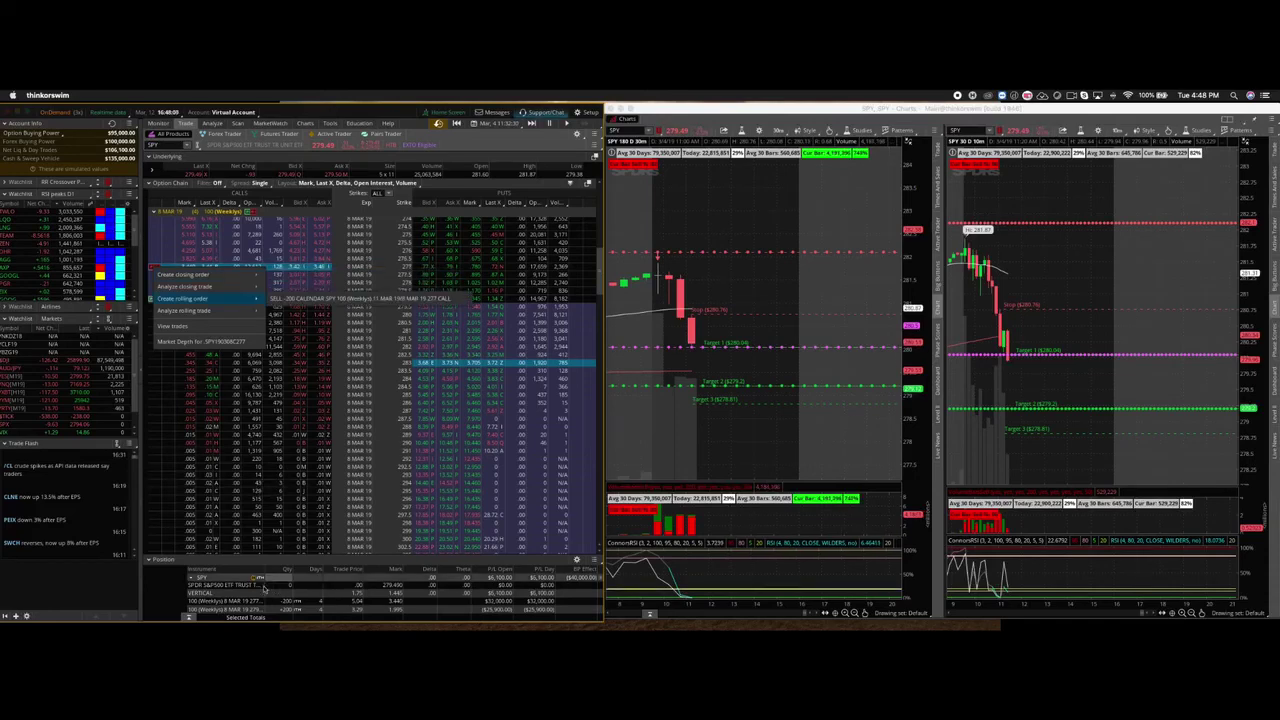
left_click(260, 594)
right_click(260, 594)
mouse_move(325, 530)
left_click(410, 530)
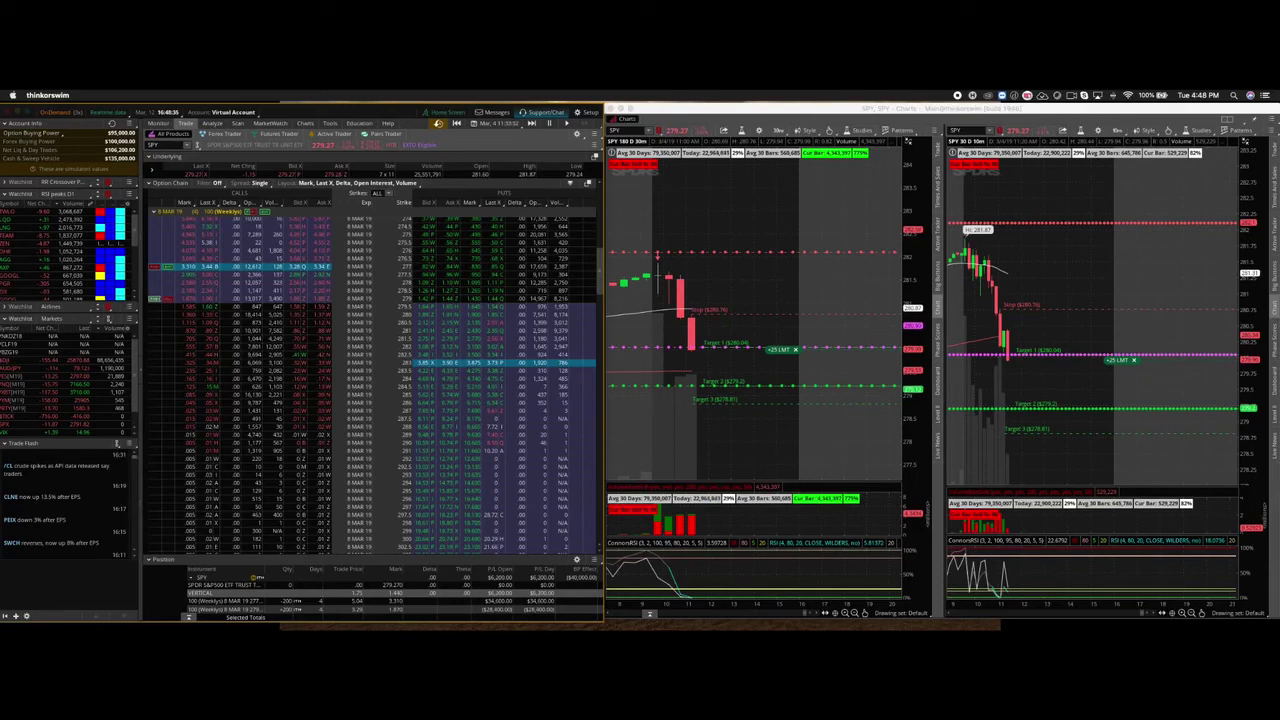
Try a second closing buy order for the SPY 277/279 call vertical at a 1.00 limit
left_click(235, 599)
right_click(235, 599)
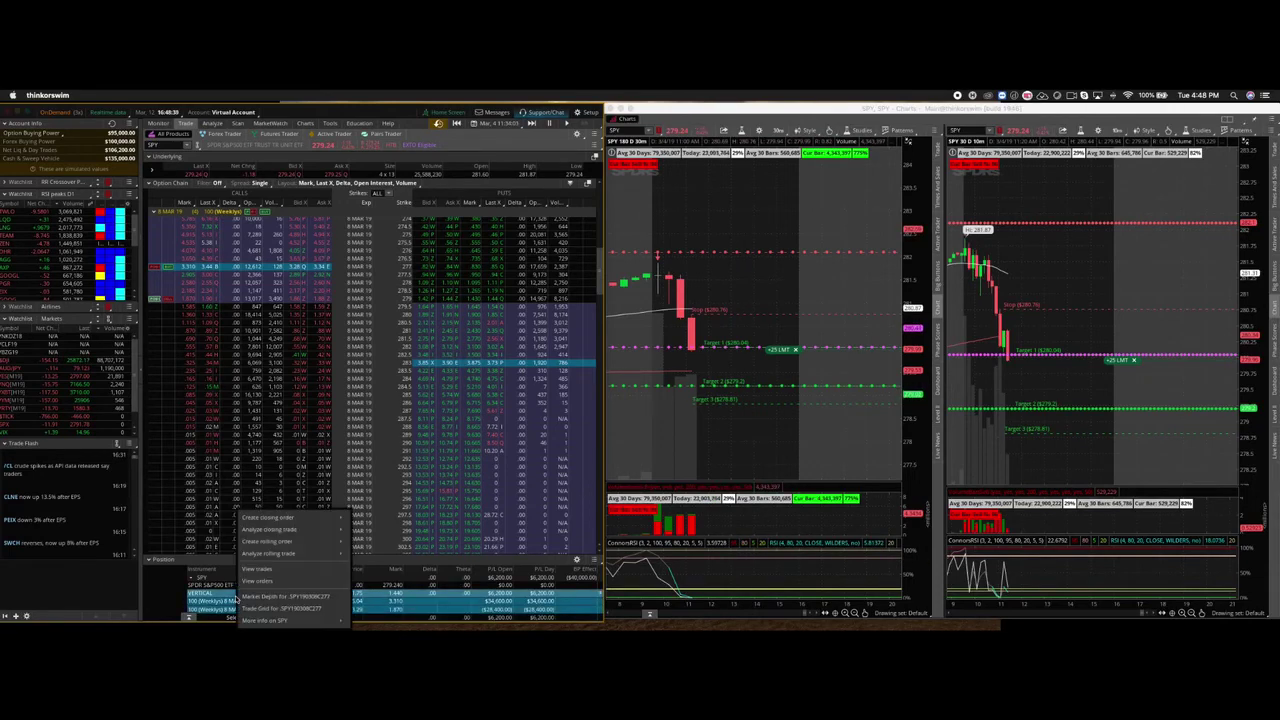
mouse_move(290, 517)
left_click(382, 518)
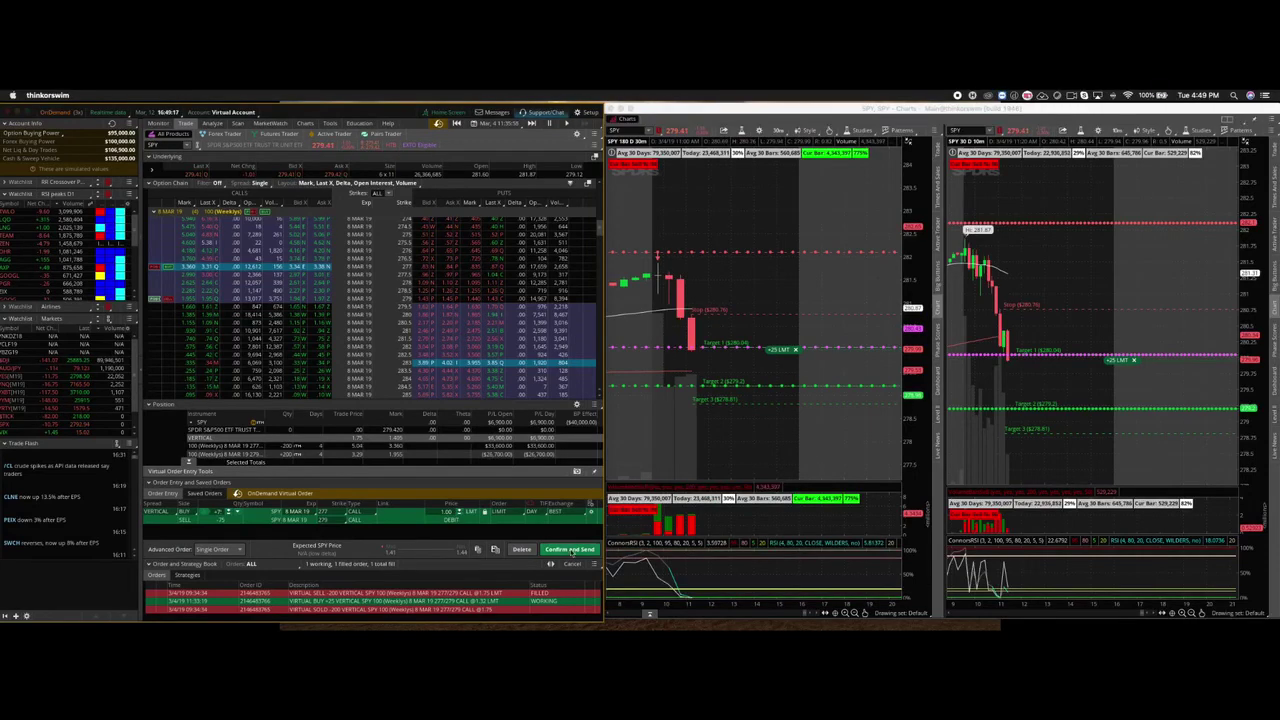
left_click_drag(276, 402, 276, 560)
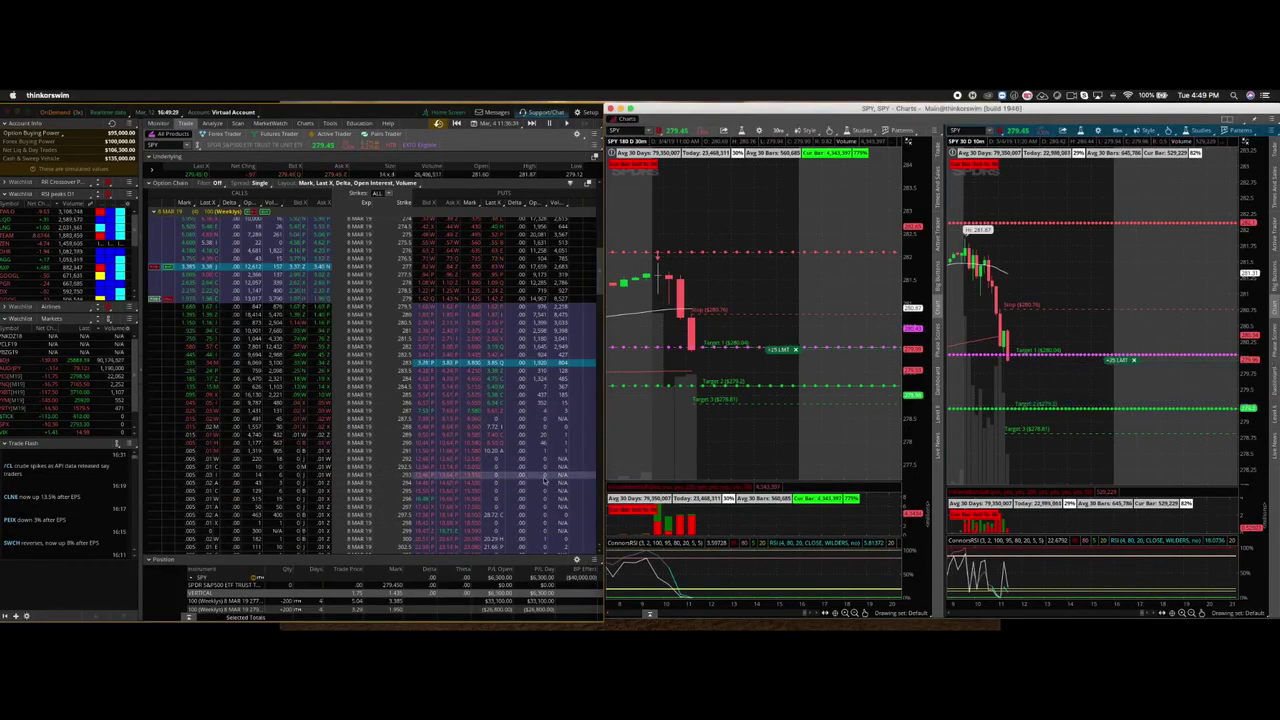
right_click(323, 300)
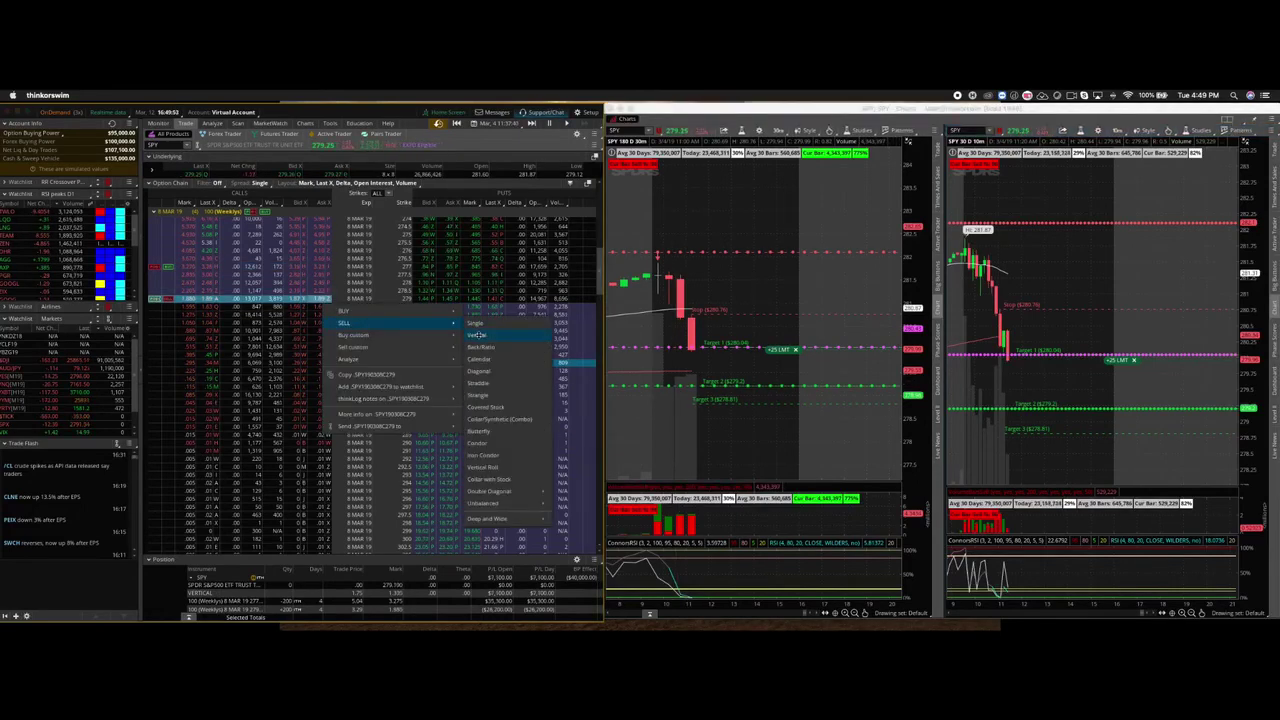
left_click(500, 340)
left_click(340, 522)
left_click(331, 621)
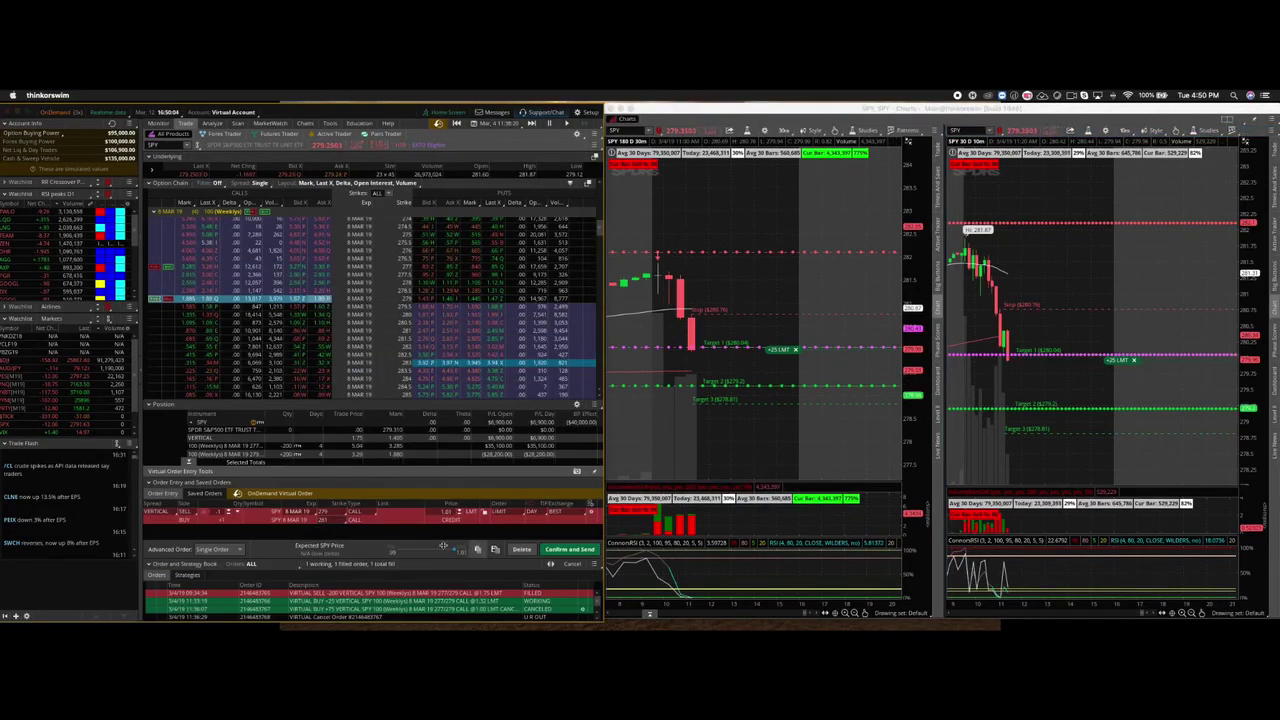
left_click(521, 549)
Try to change the 30-minute chart's symbol to SPX
type("SPX")
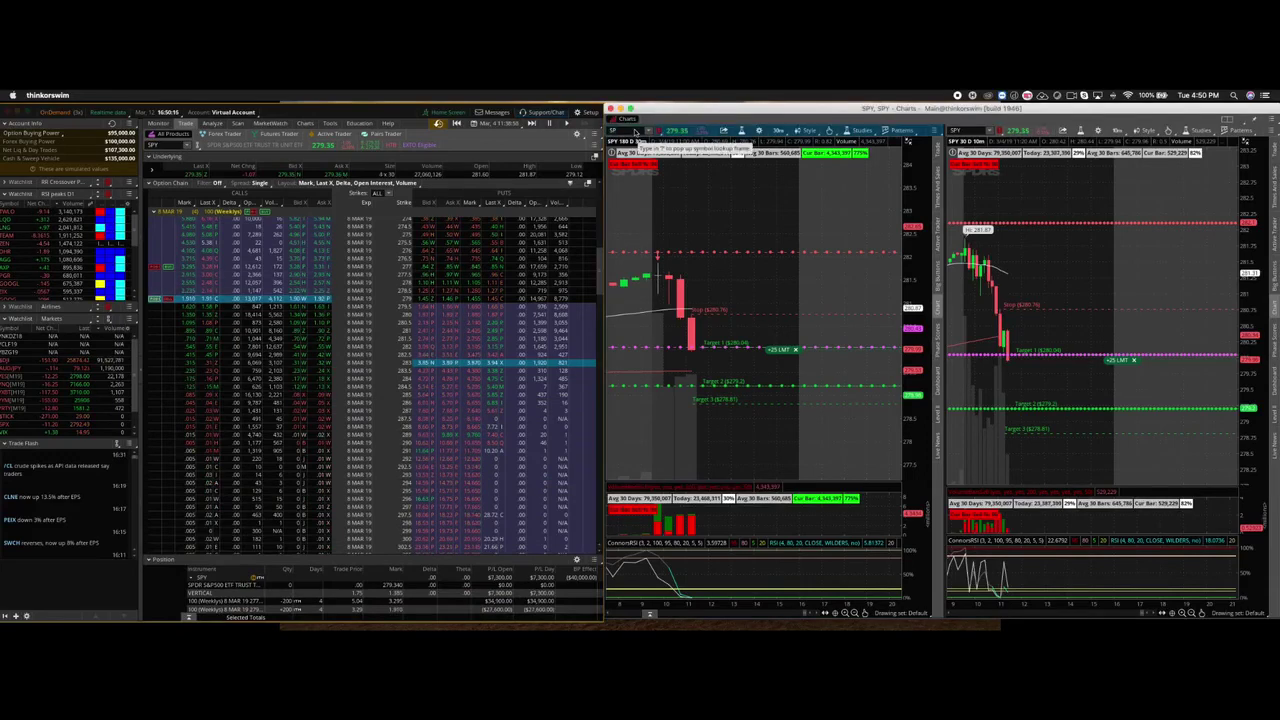
key("Return")
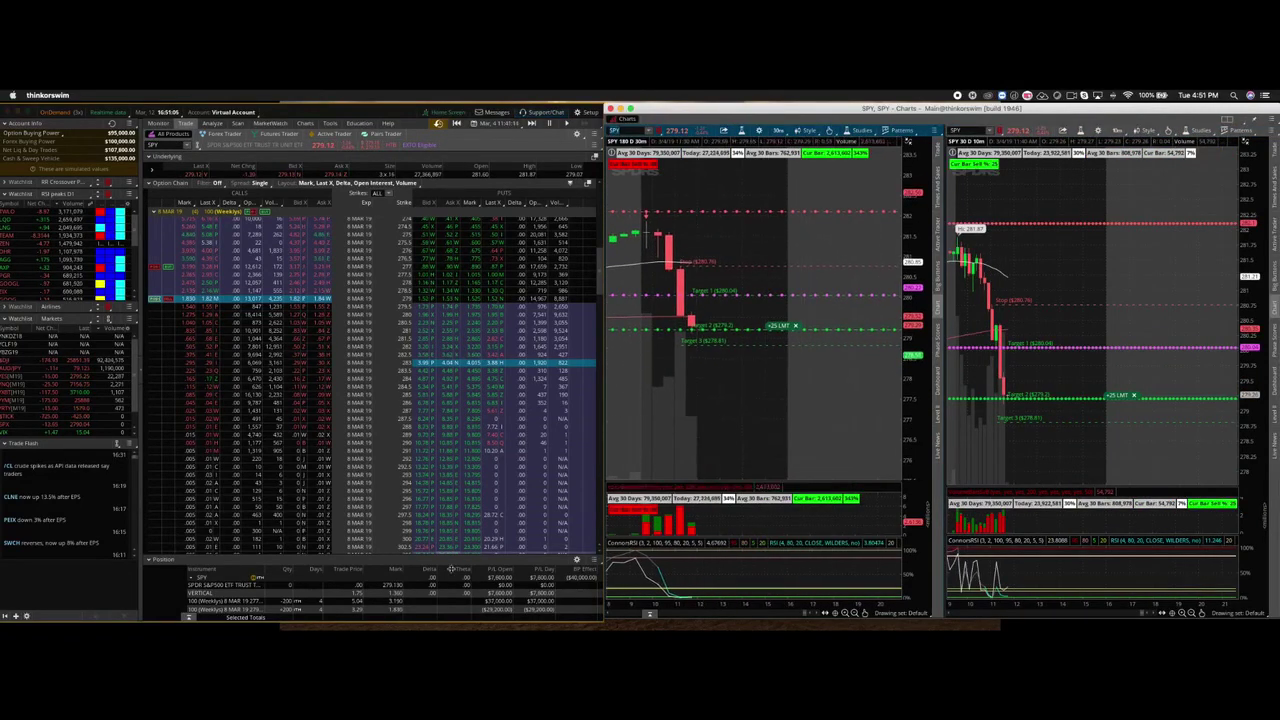
Move the "Target 3" price level on the 30-minute SPY chart down to about 277.51
left_click(177, 267)
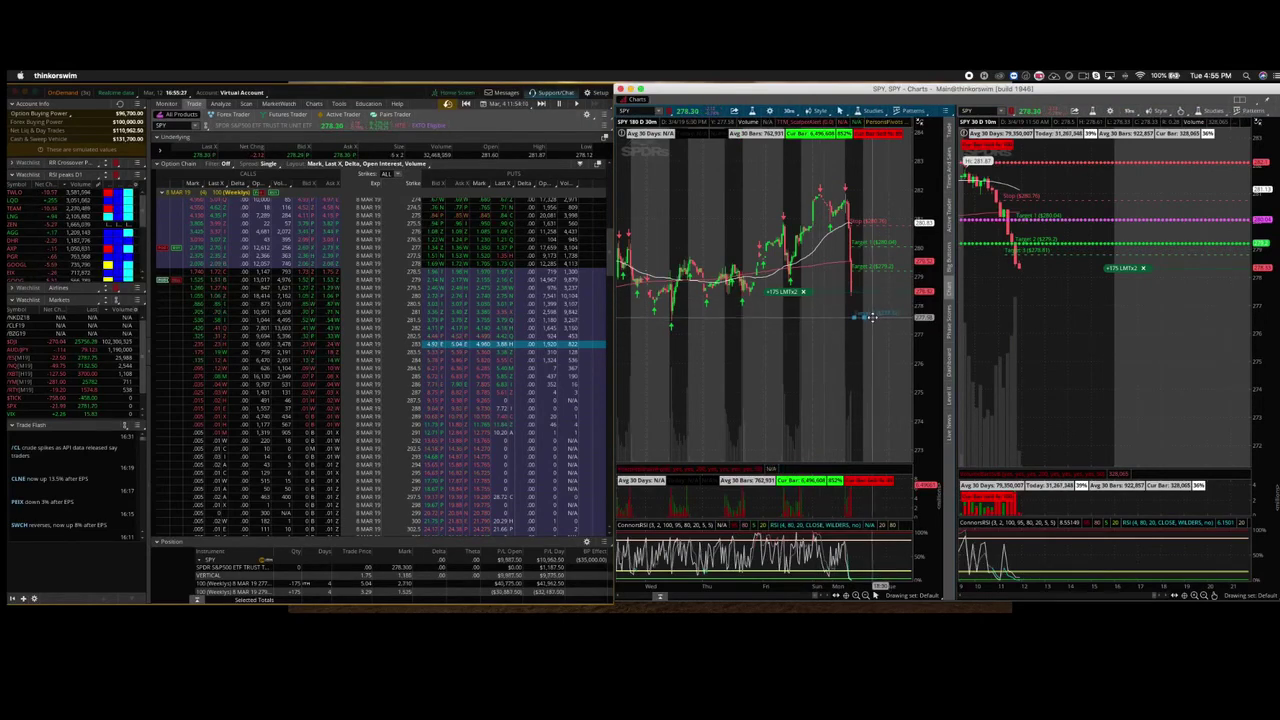
scroll(792, 420, "up", 5)
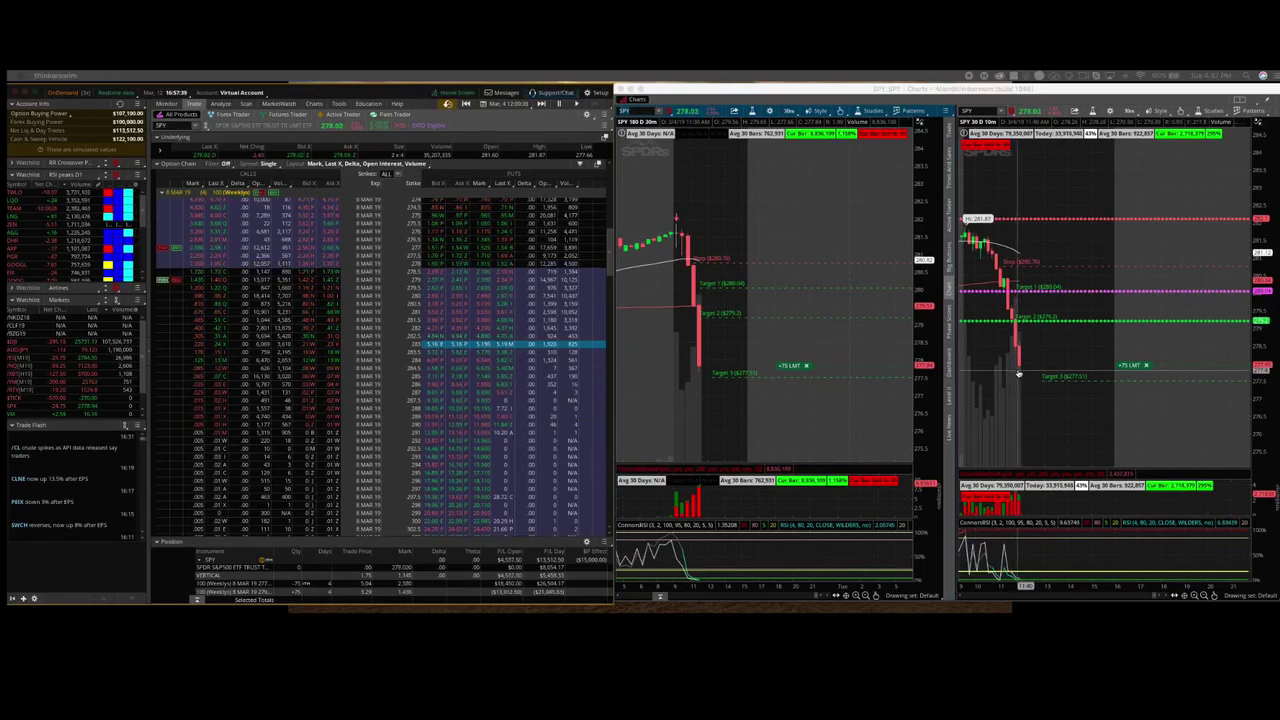
Move the Stop level on the SPY chart down to about 279.66 and reload the charts by switching to SPX and back to SPY
left_click(814, 263)
type("SPX")
key("Return")
type("SPY")
key("Return")
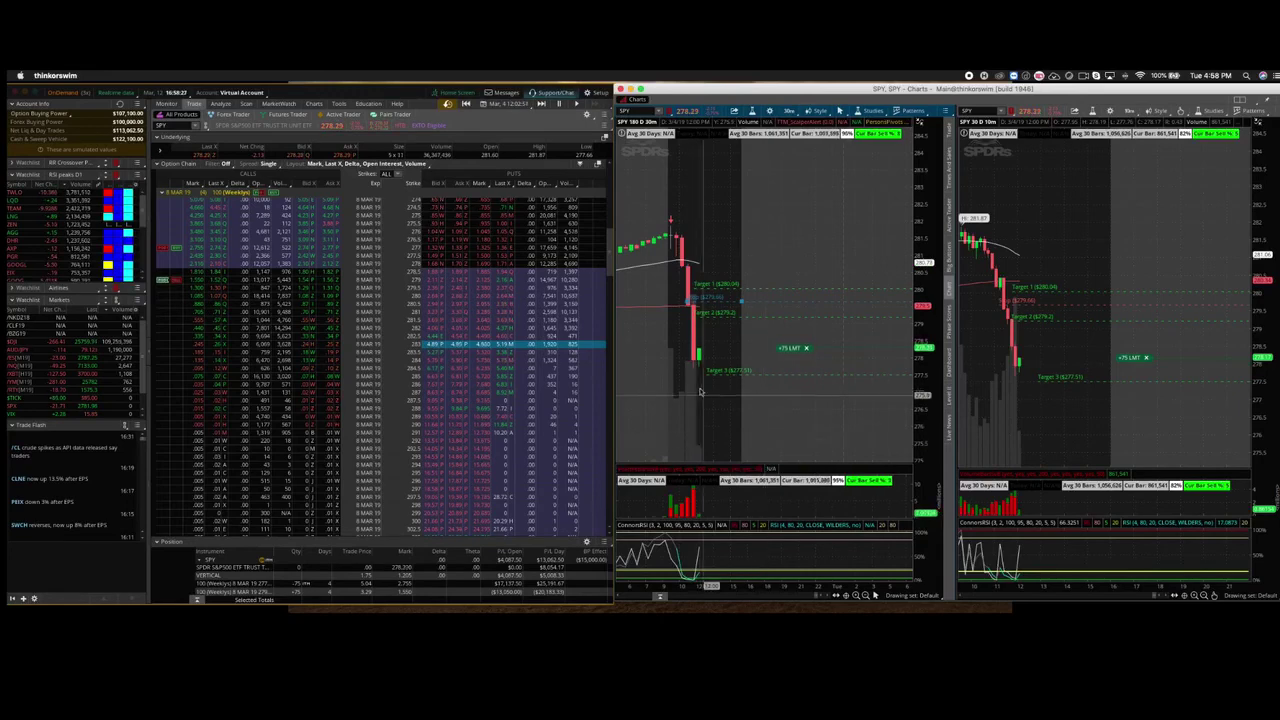
Remove the Target 1 price level from the 10-minute SPY chart
right_click(1073, 293)
left_click(1110, 340)
left_click(404, 576)
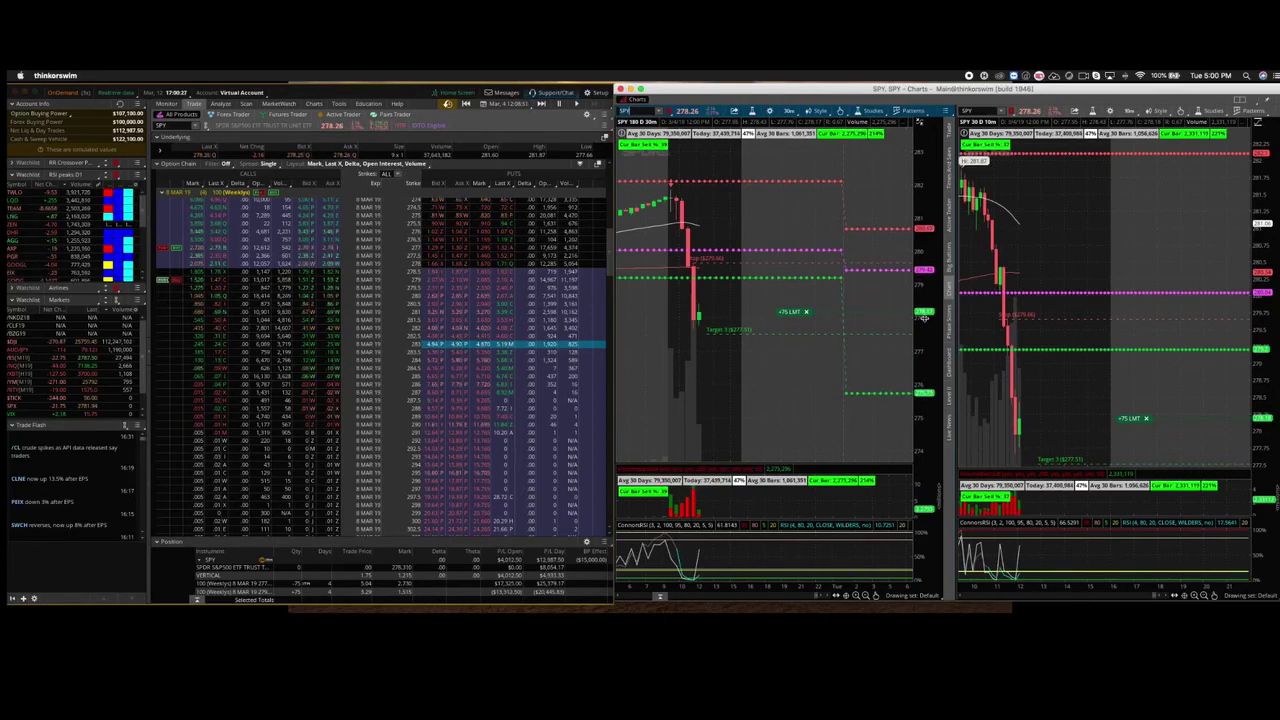
Refresh the linked SPY charts by switching their symbol to SPX and back
left_click(628, 111)
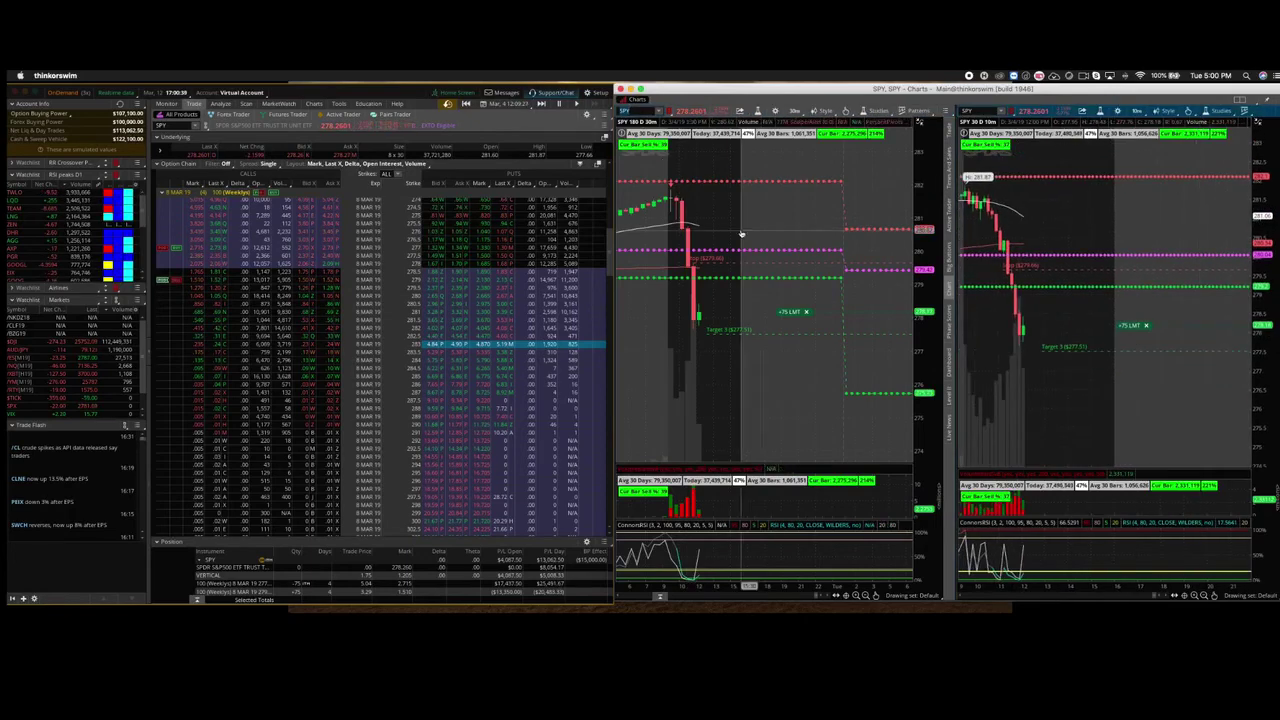
type("SPX")
key("Return")
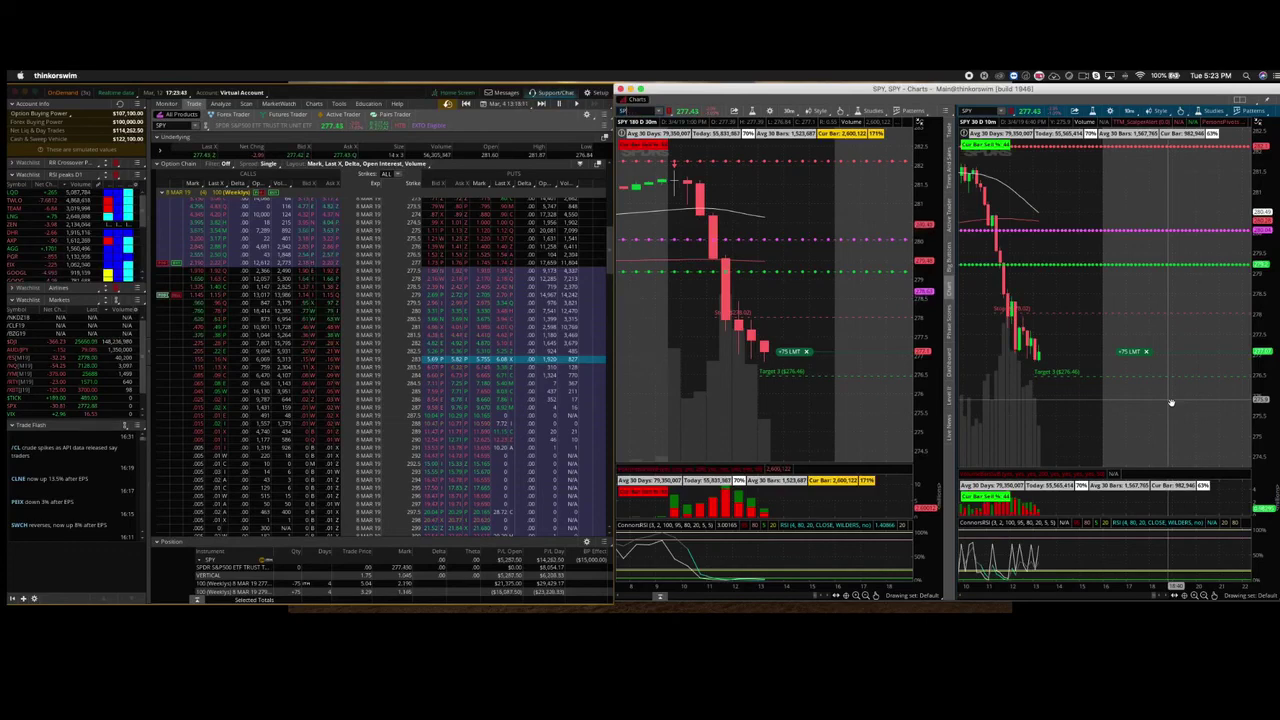
type("SPX")
key("Return")
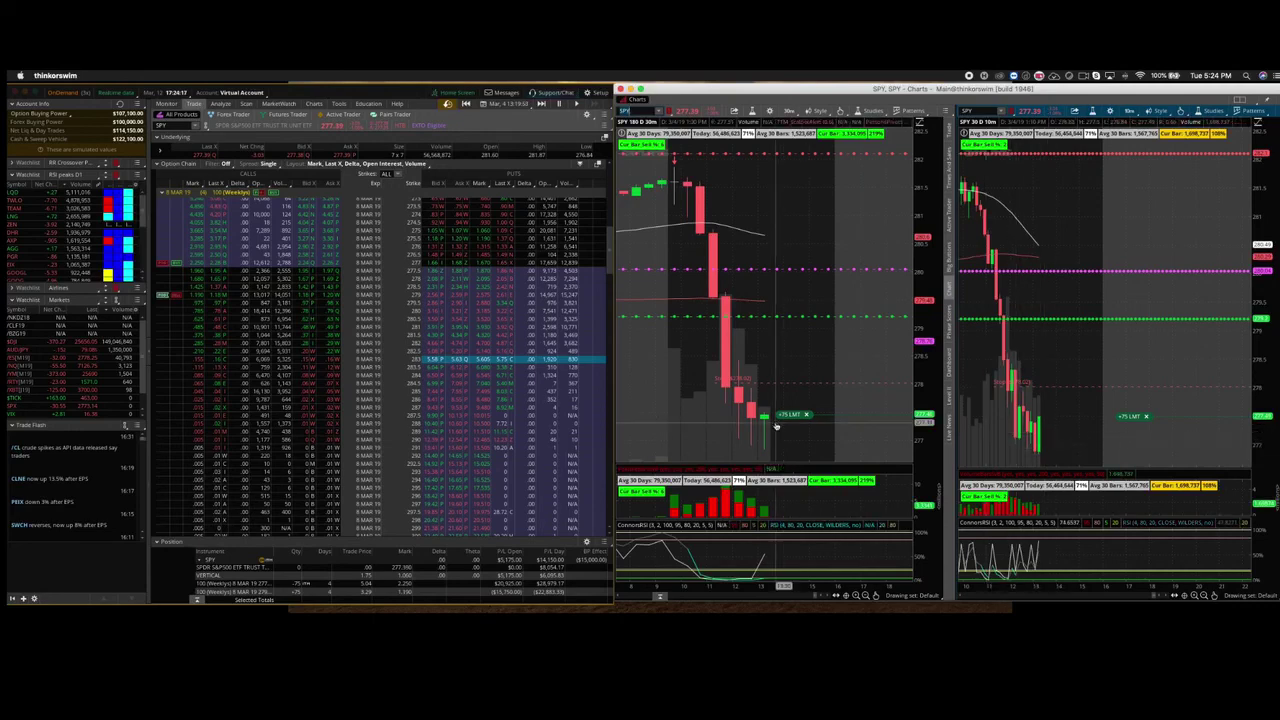
right_click(251, 578)
right_click(243, 577)
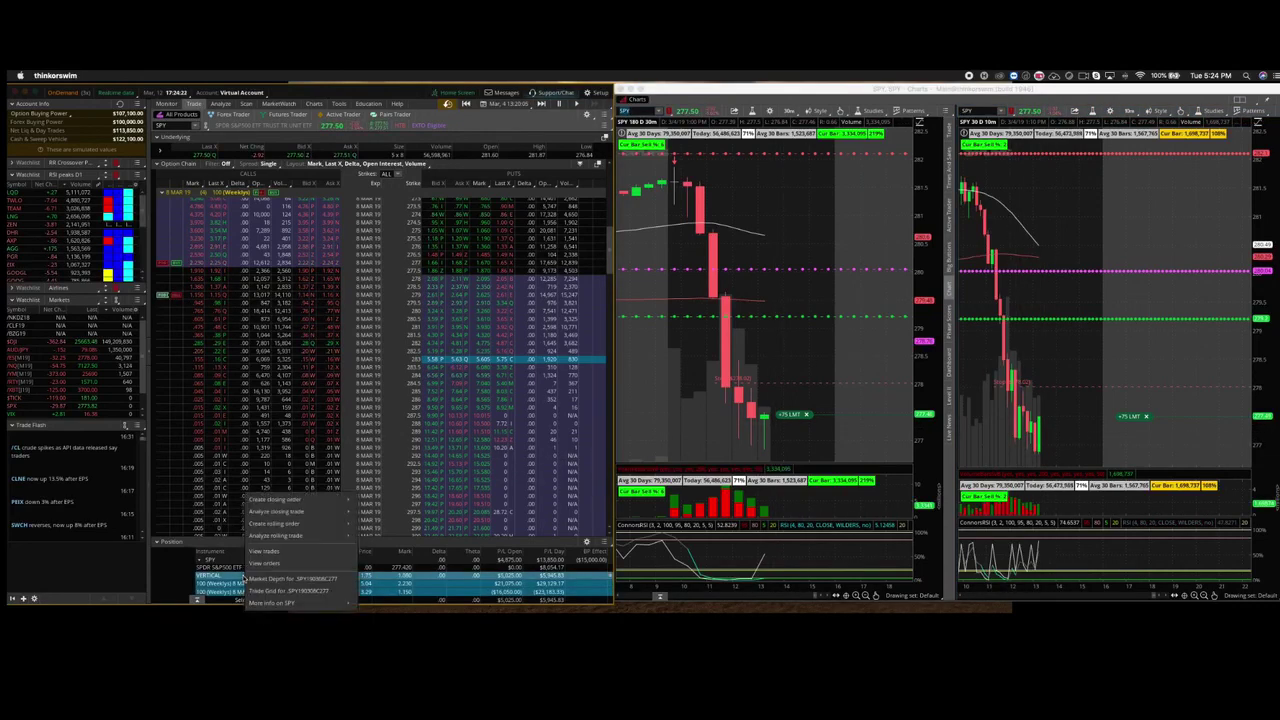
mouse_move(324, 502)
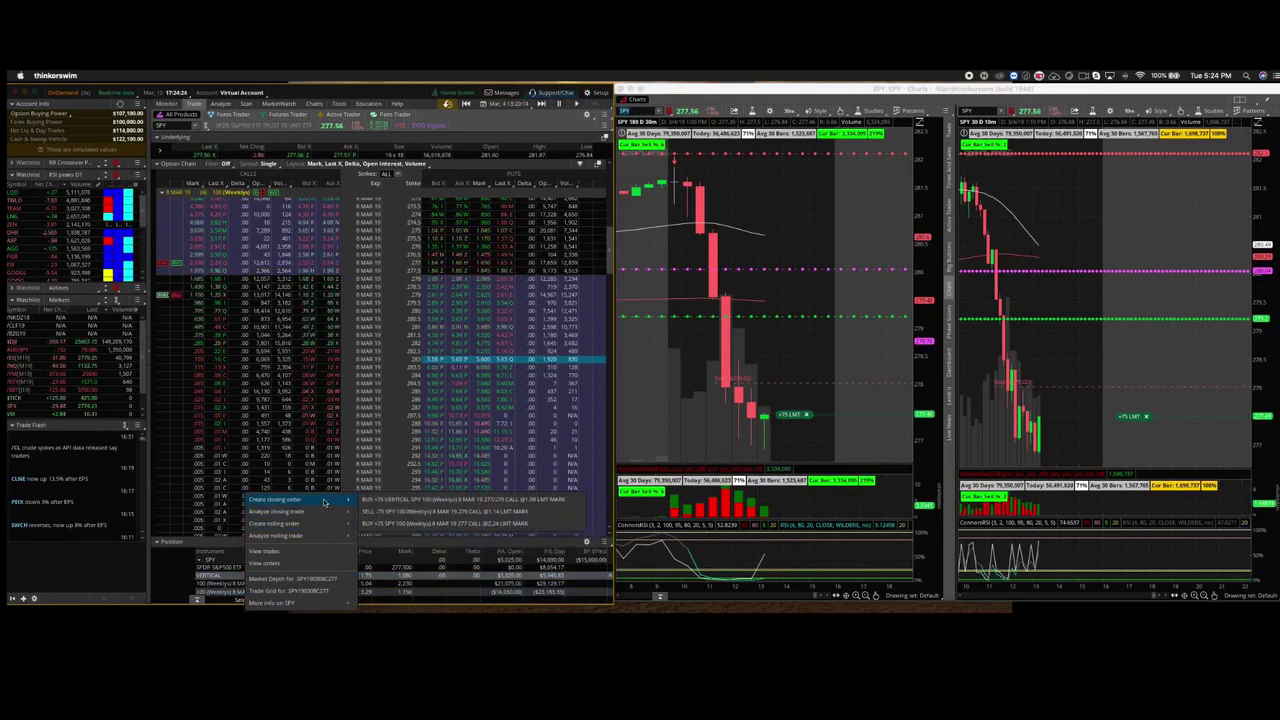
left_click(211, 577)
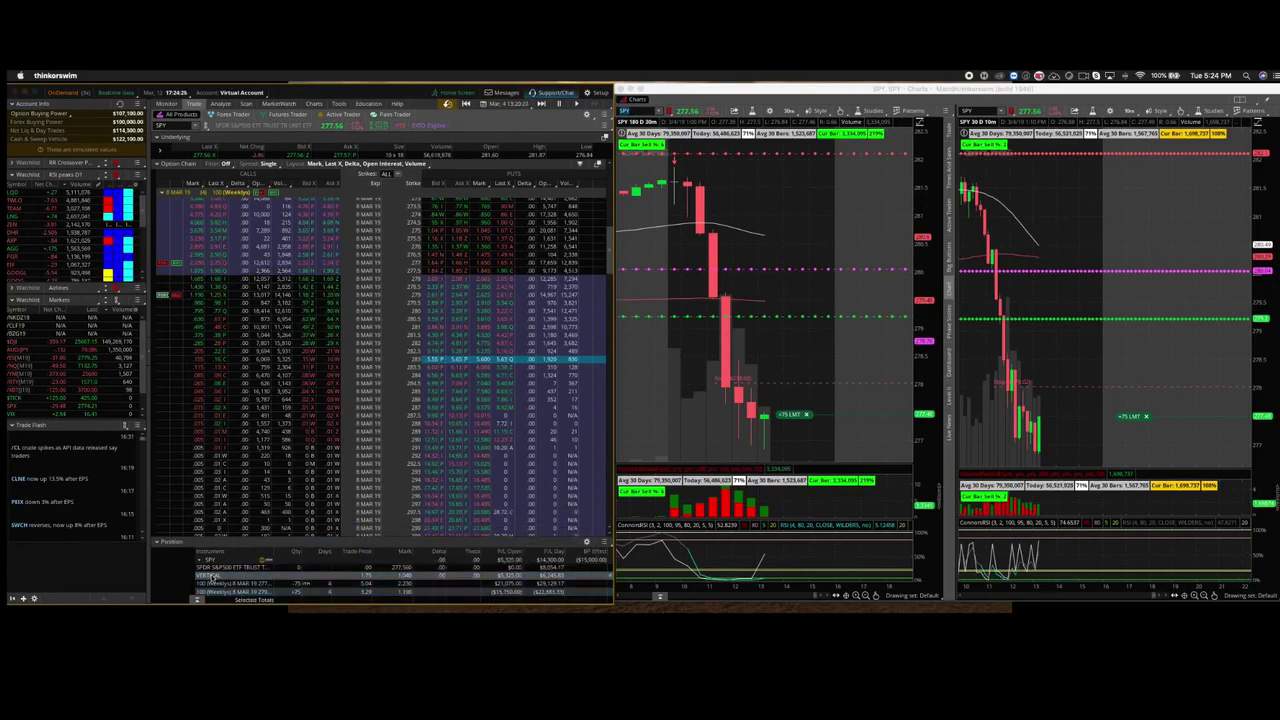
Cancel and replace the working closing order for 75 SPY 277/279 call verticals with a 1.07 limit, and send it
right_click(178, 266)
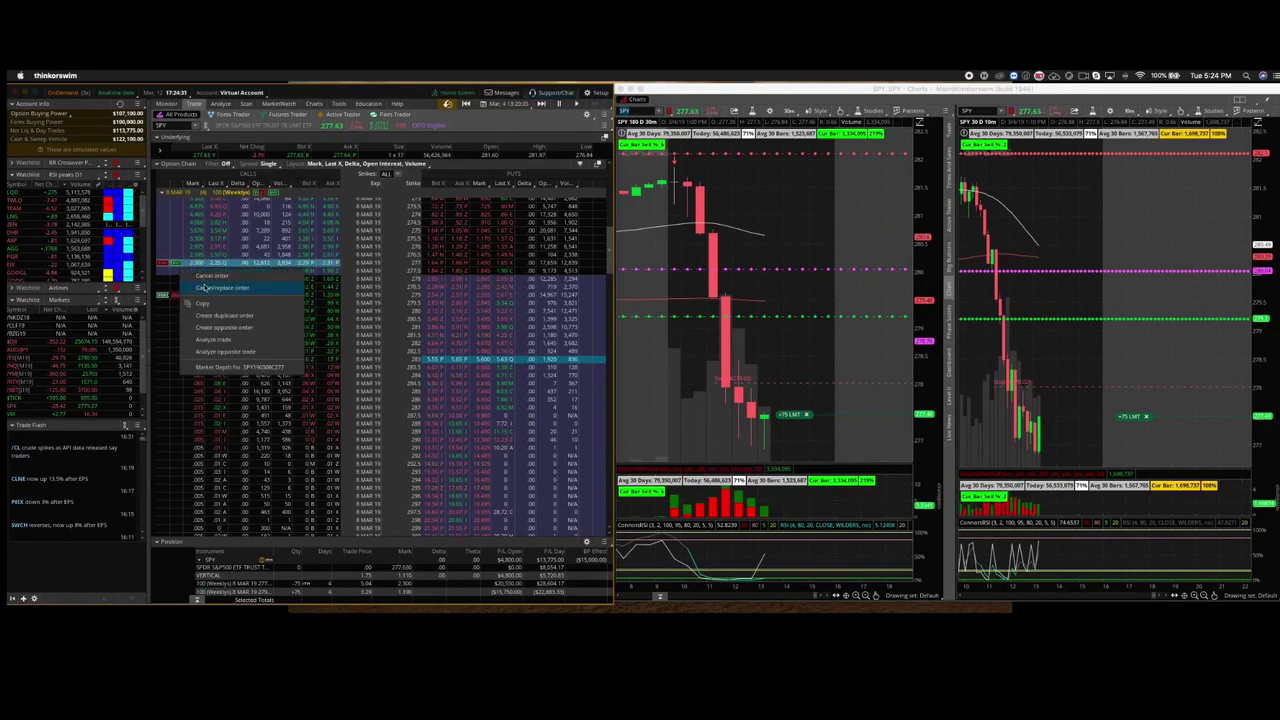
left_click(201, 288)
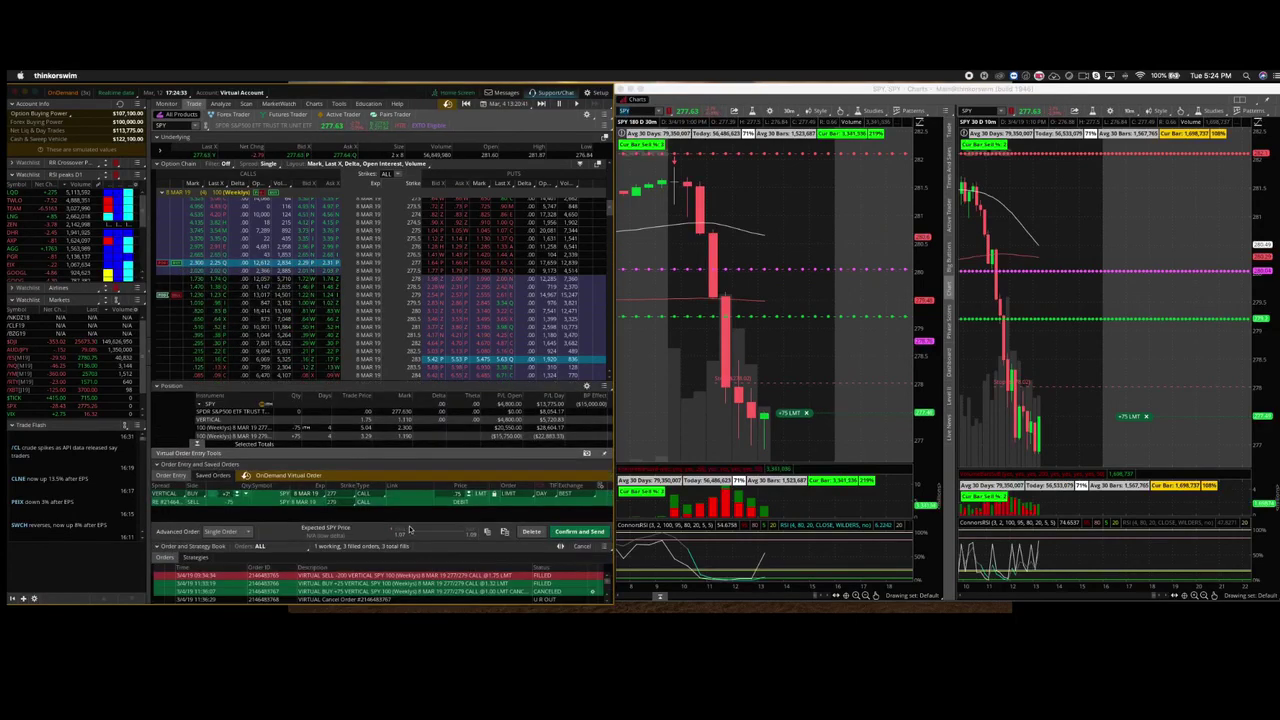
left_click(573, 532)
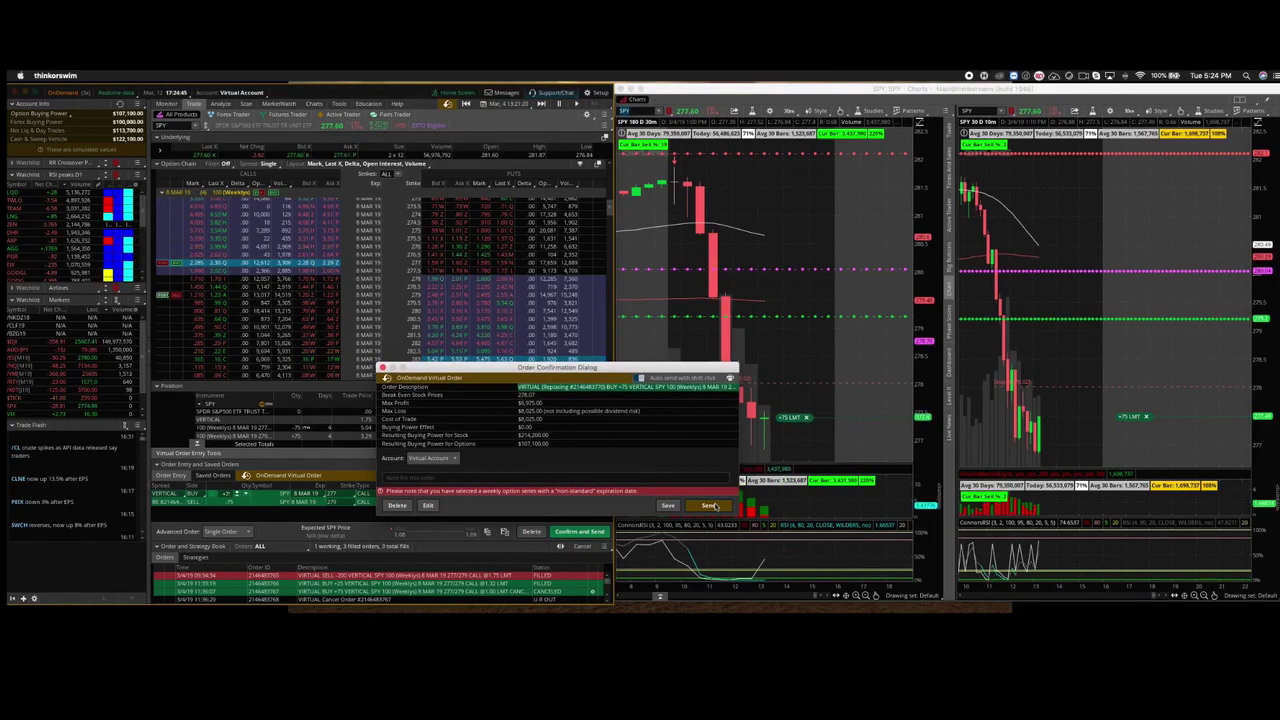
left_click(709, 506)
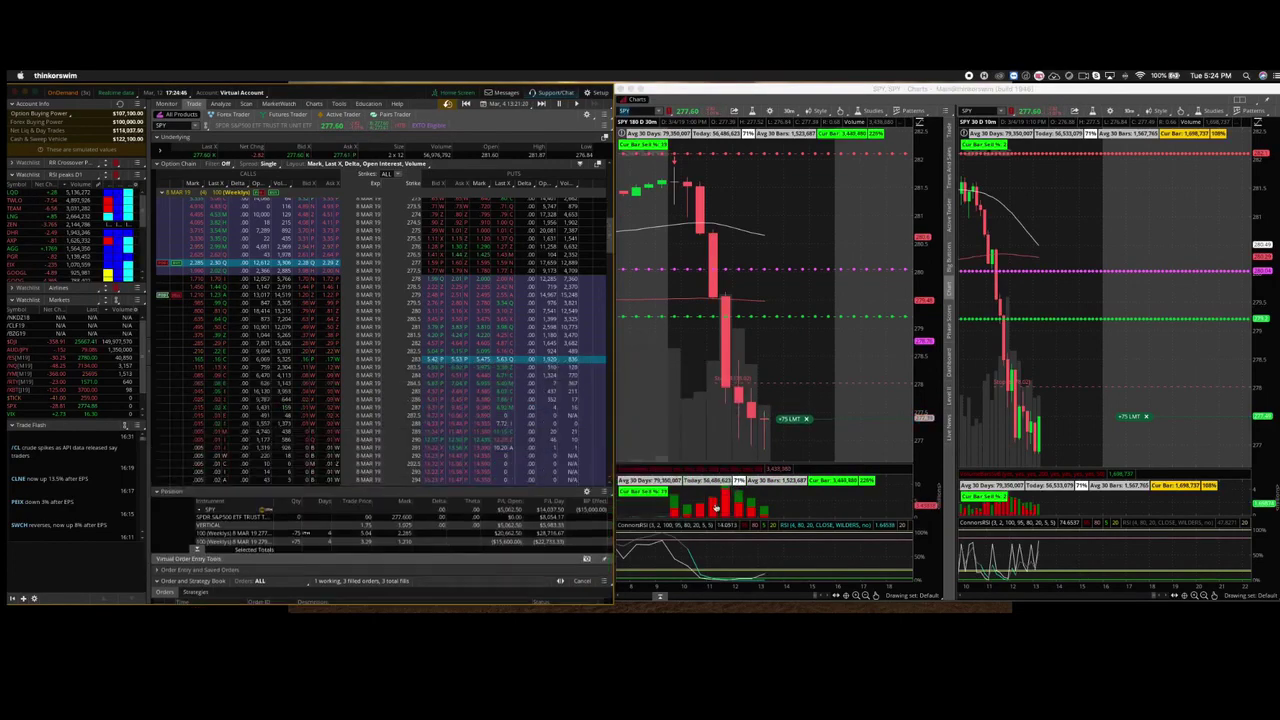
Reload both chart panes by changing the symbol to SPX and returning to SPY
left_click(638, 112)
type("SPX")
key("Return")
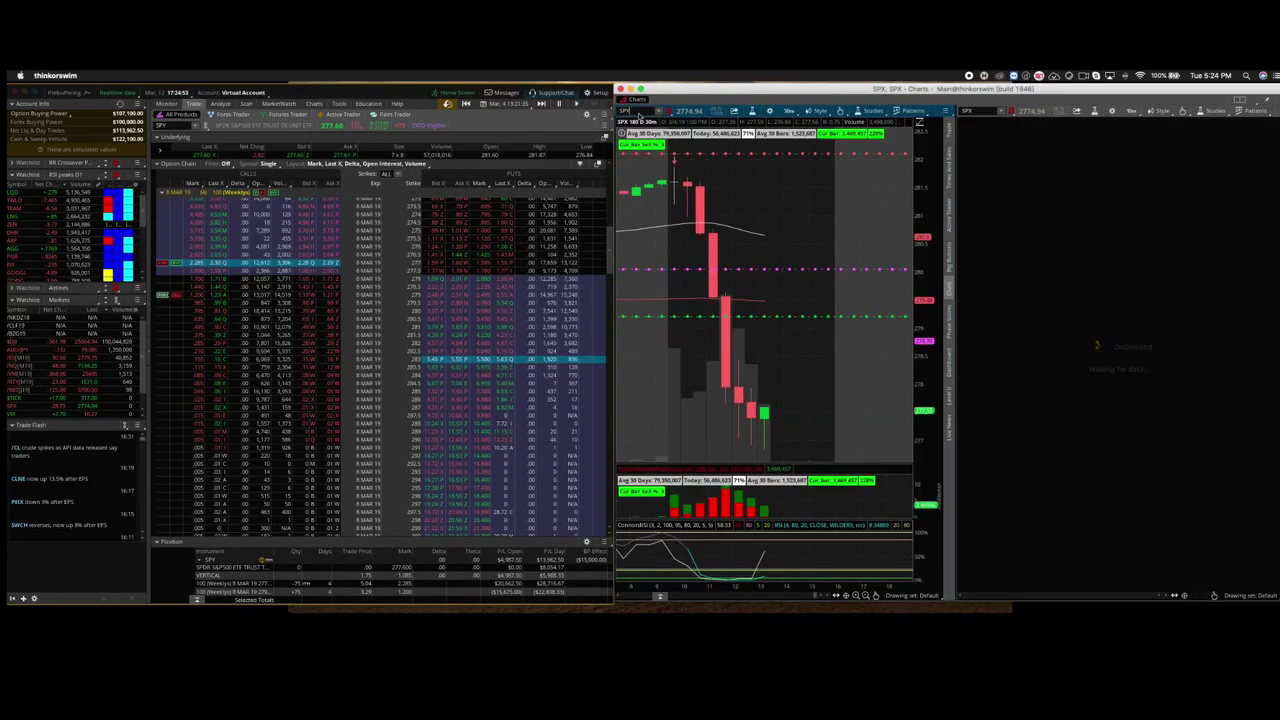
type("SPY")
key("Return")
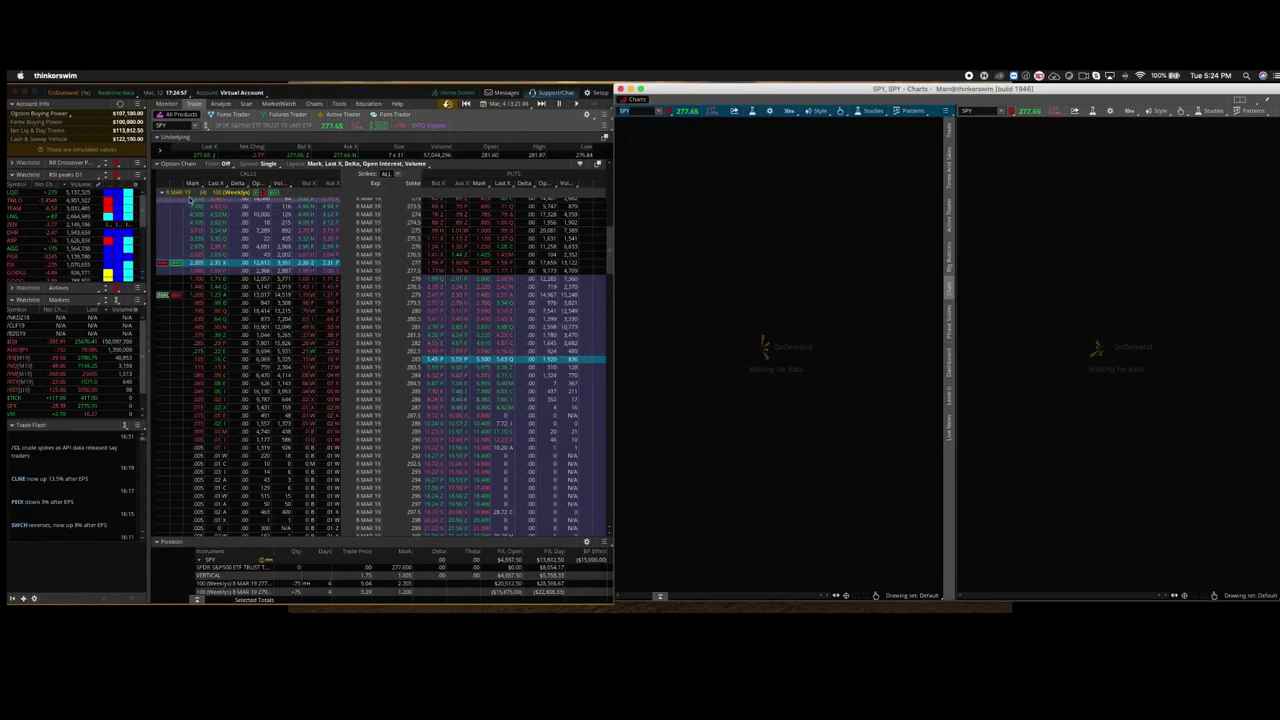
Open the working SPY 277/279 call vertical buy order for another cancel and replace
left_click(176, 263)
right_click(176, 263)
left_click(200, 289)
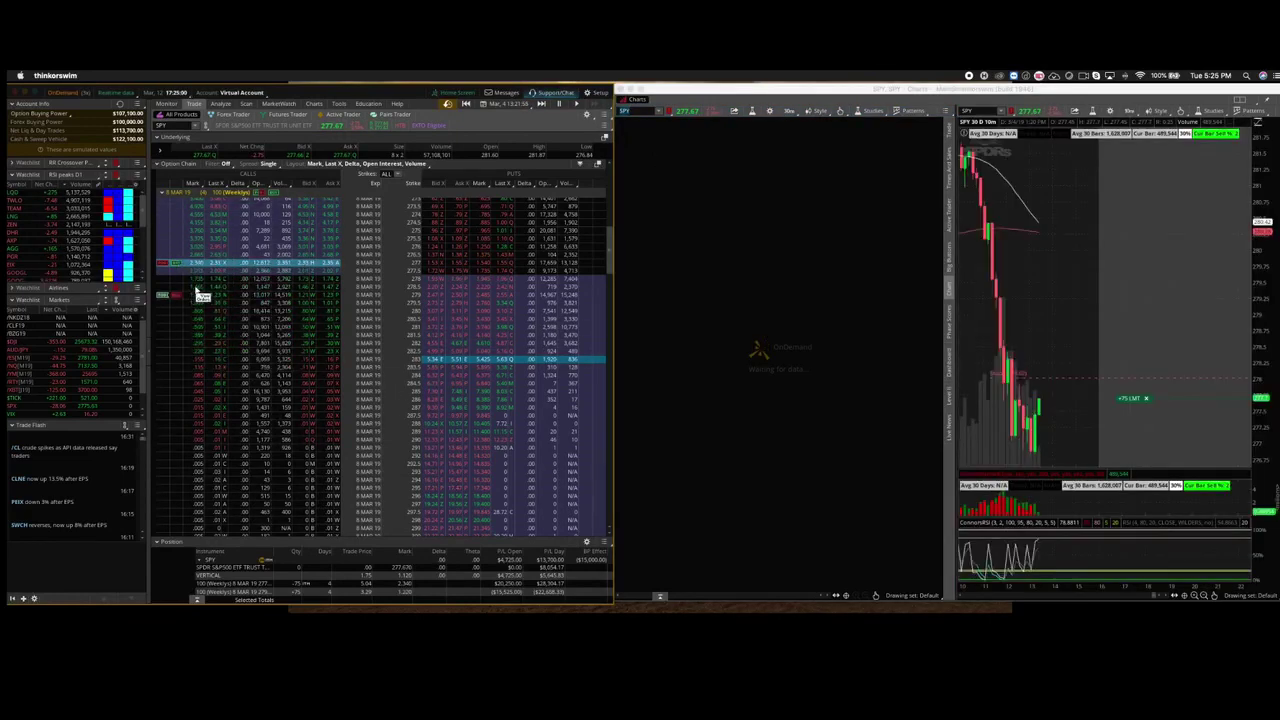